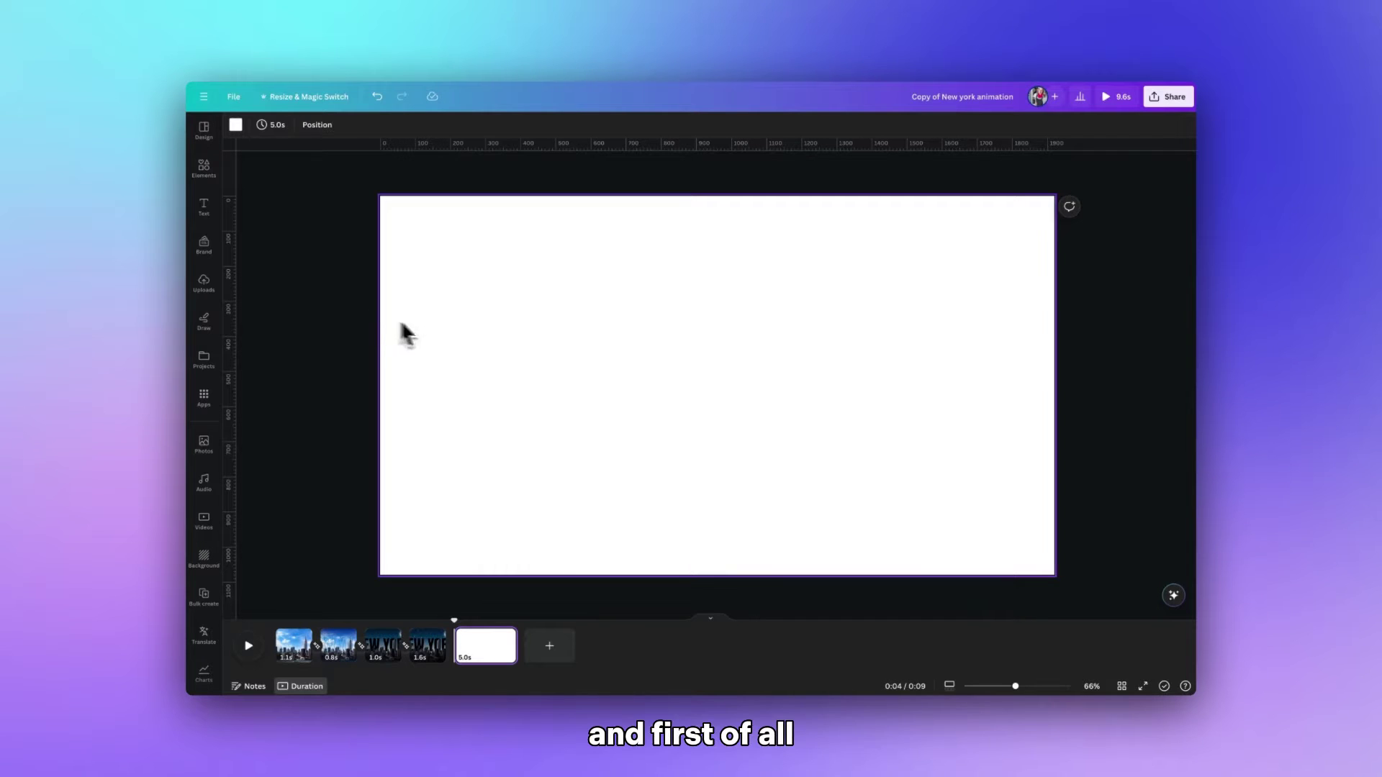
Step: Insert a 'new york skyline' stock photo and enlarge it to fill the page
{"action": "left_click", "coordinate": [205, 443]}
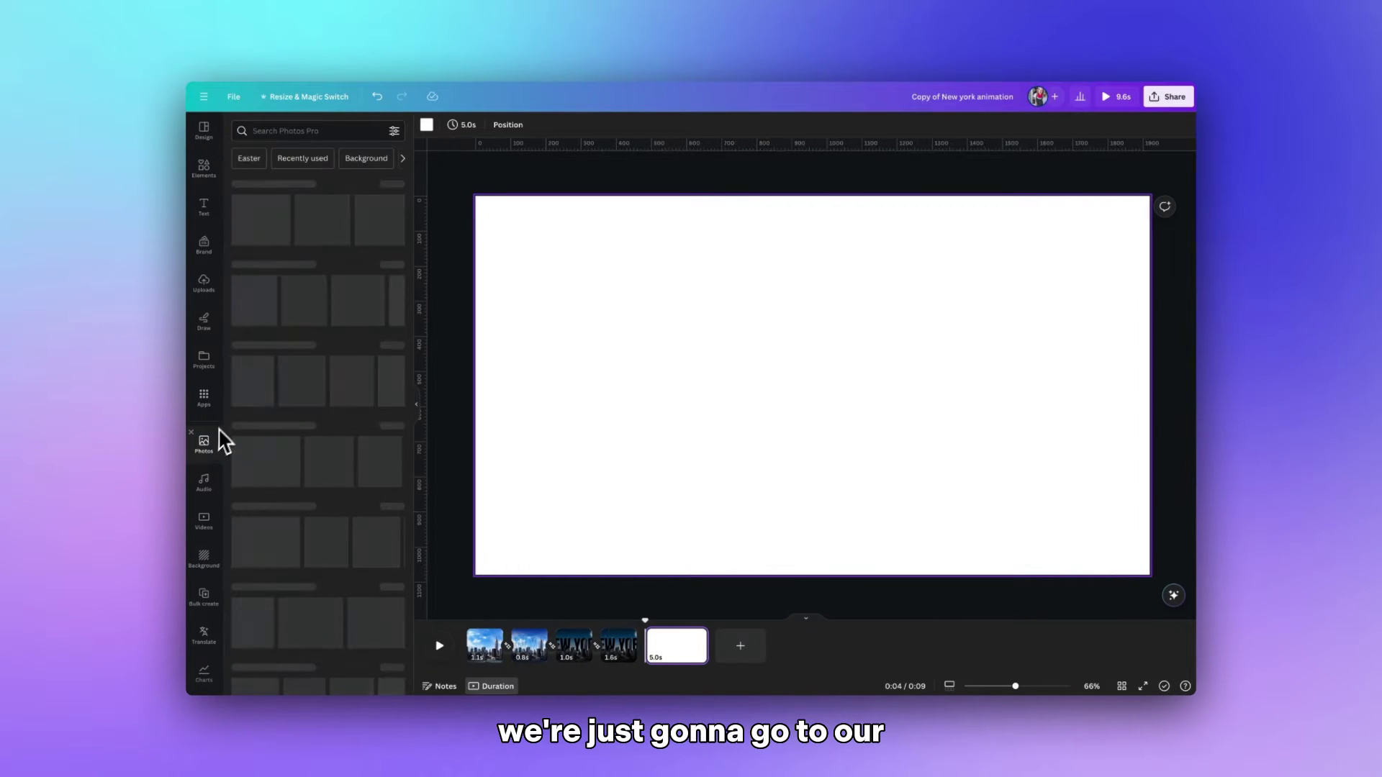
{"action": "left_click", "coordinate": [270, 130]}
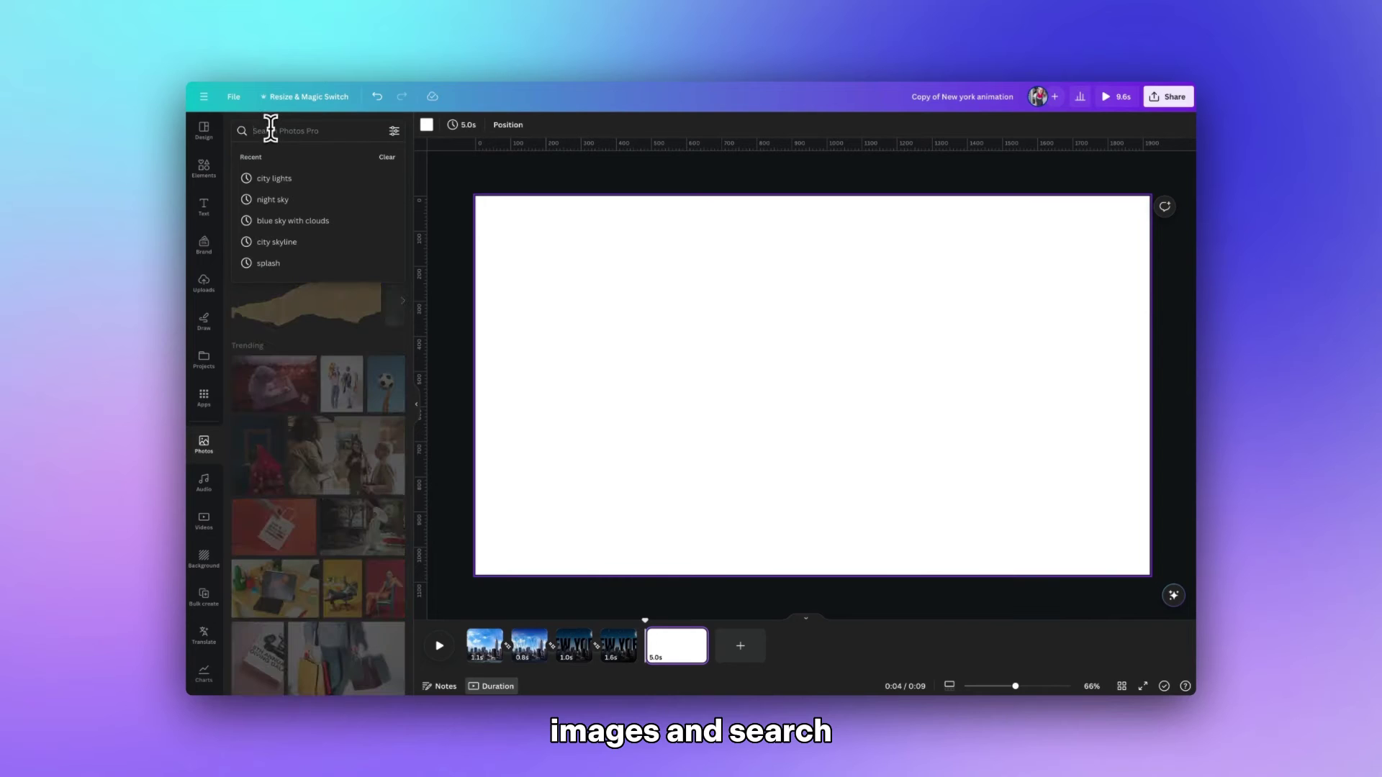
{"action": "type", "text": "new york sky"}
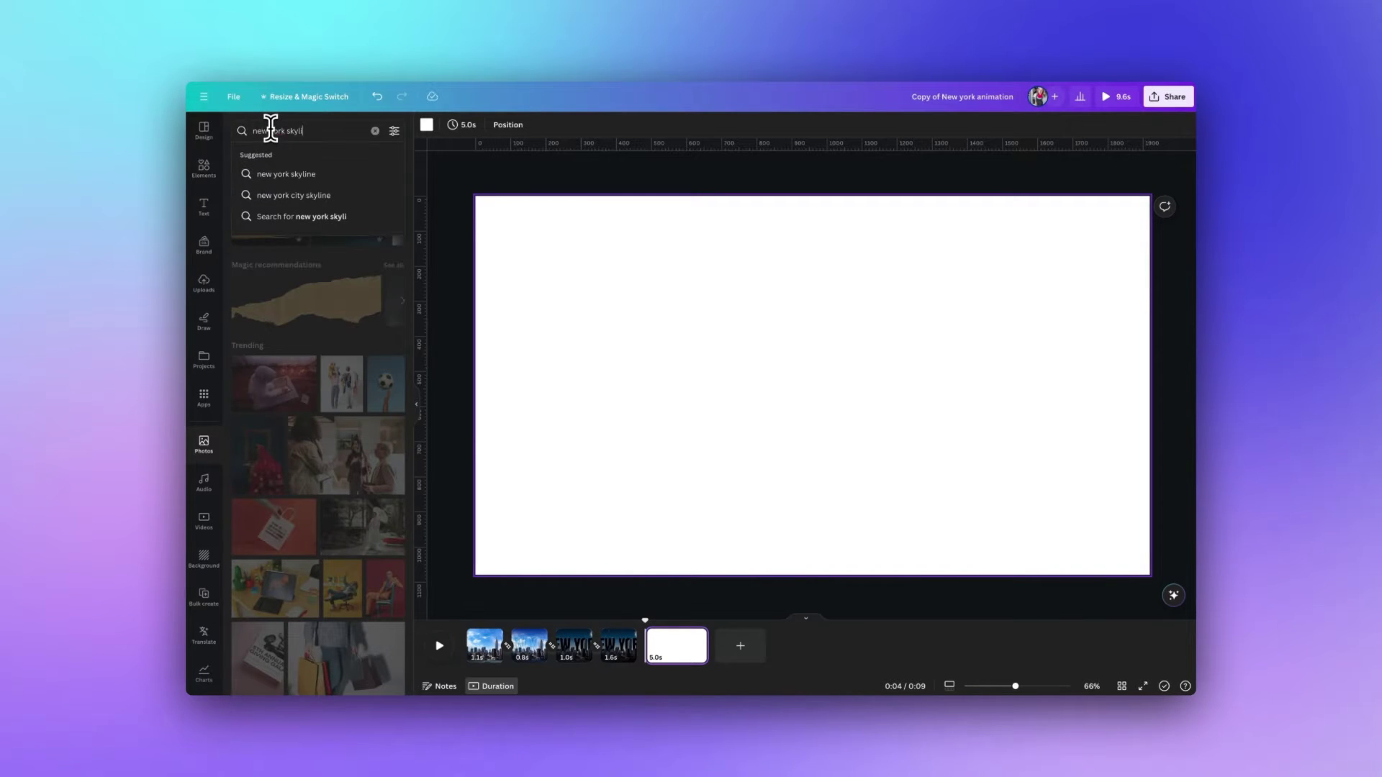
{"action": "type", "text": "li"}
{"action": "key", "text": "Return"}
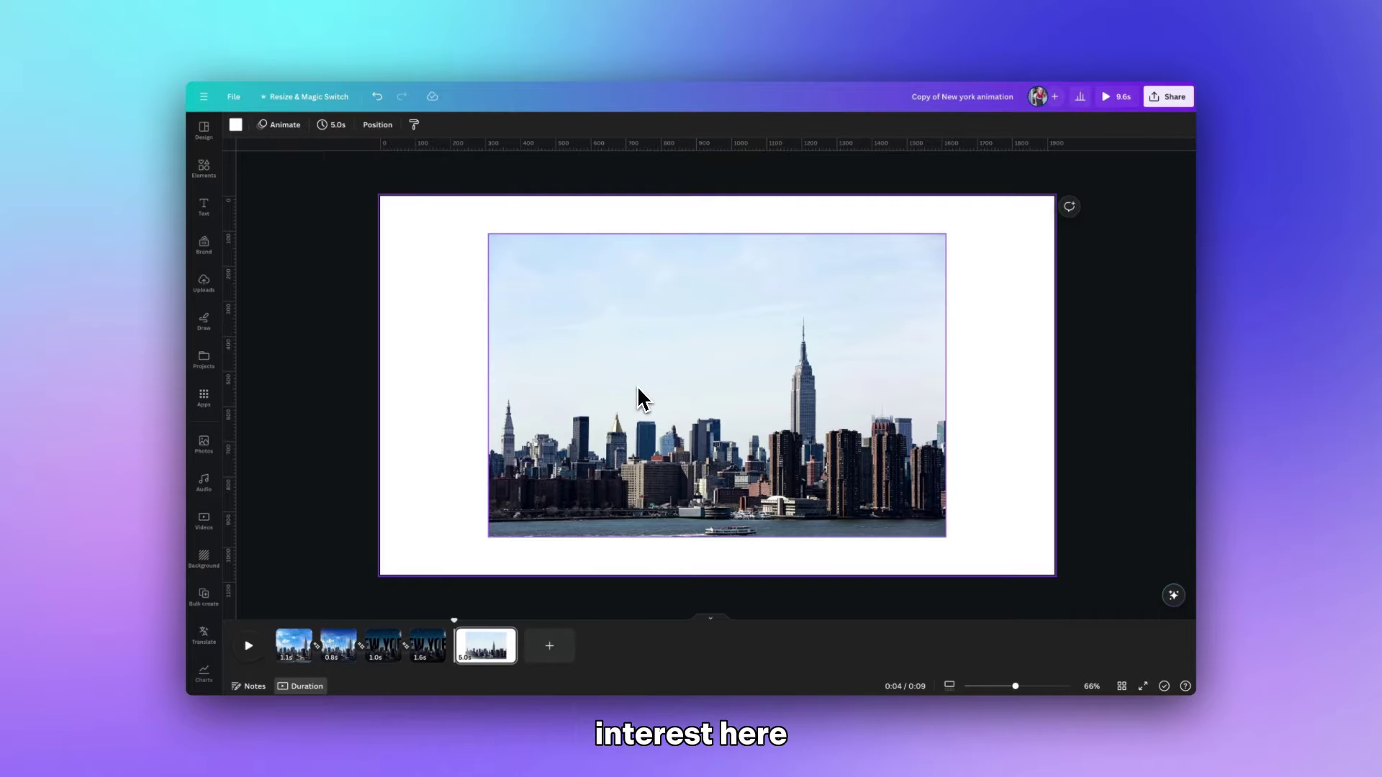
{"action": "left_click", "coordinate": [493, 261]}
{"action": "left_click_drag", "start_coordinate": [488, 234], "coordinate": [431, 195]}
{"action": "left_click_drag", "start_coordinate": [946, 537], "coordinate": [1055, 609]}
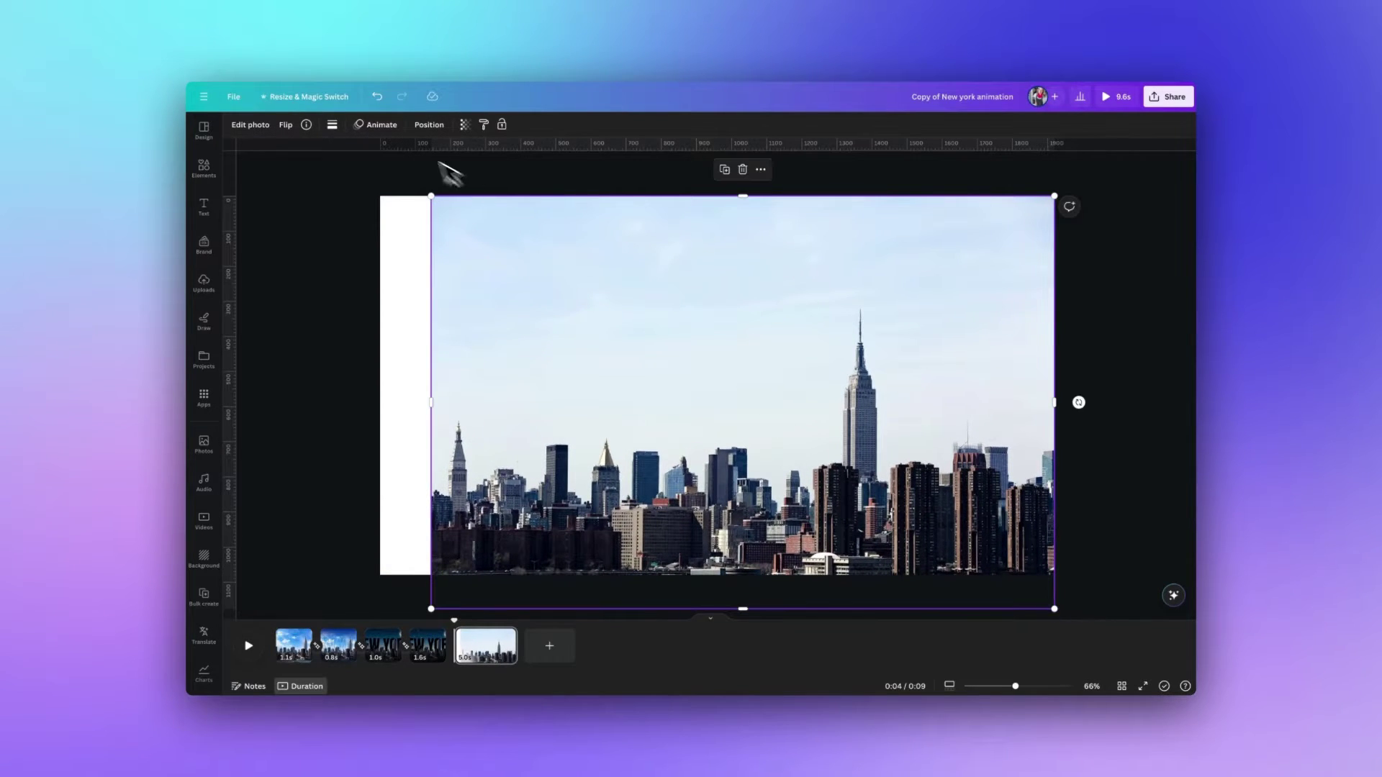
{"action": "left_click_drag", "start_coordinate": [426, 192], "coordinate": [404, 302]}
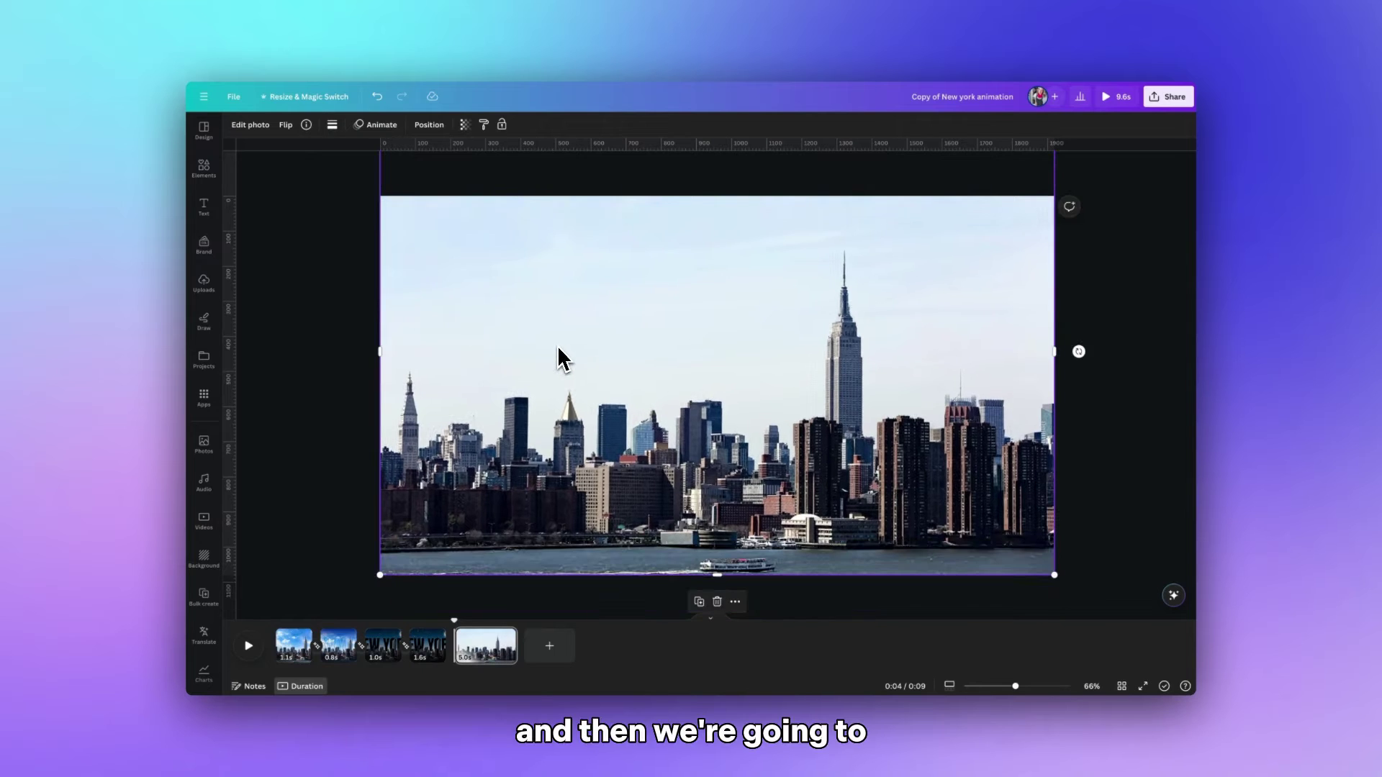
Step: Copy and paste the skyline photo to make a duplicate on top
{"action": "key", "text": "ctrl+c"}
{"action": "key", "text": "ctrl+v"}
{"action": "left_click_drag", "start_coordinate": [547, 343], "coordinate": [595, 321]}
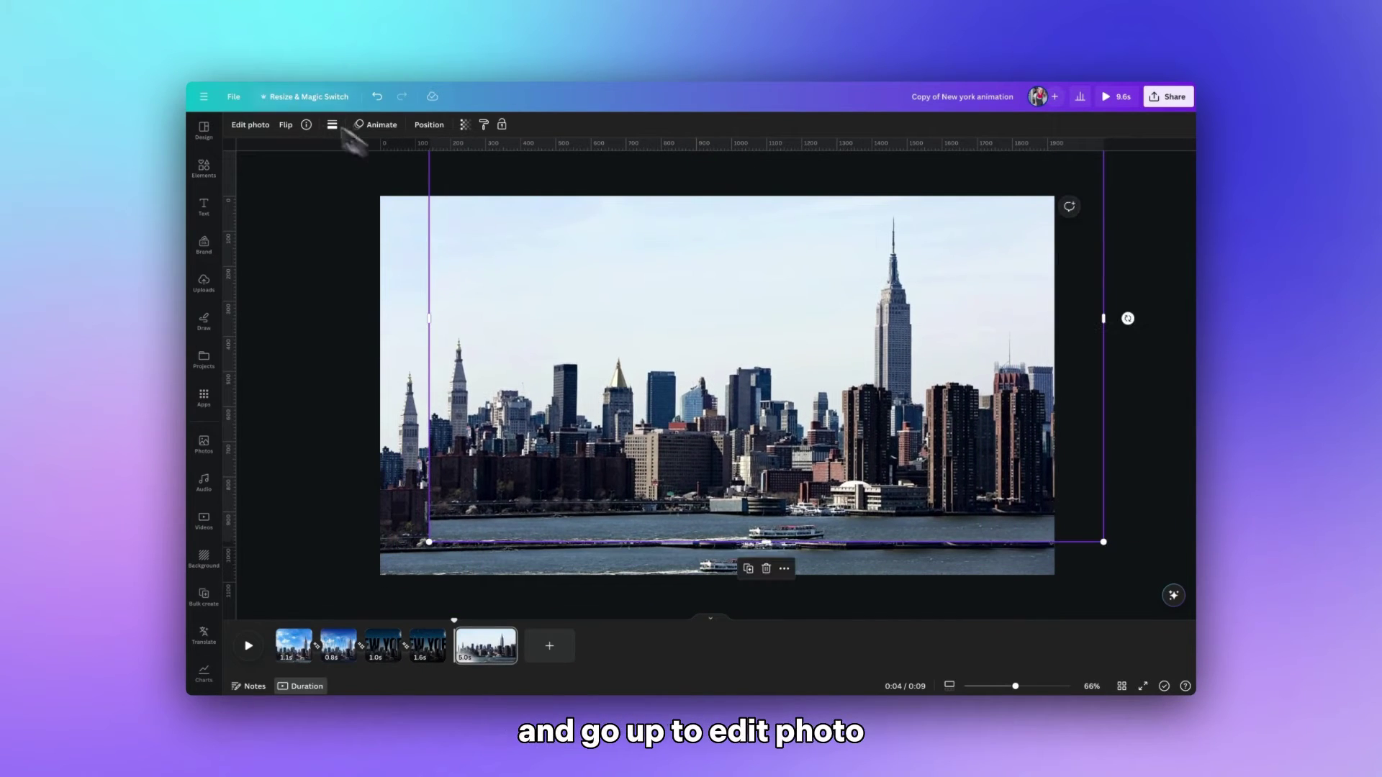
Step: Cut out the duplicate skyline with BG Remover and align it exactly over the original
{"action": "left_click", "coordinate": [250, 127]}
{"action": "left_click", "coordinate": [261, 216]}
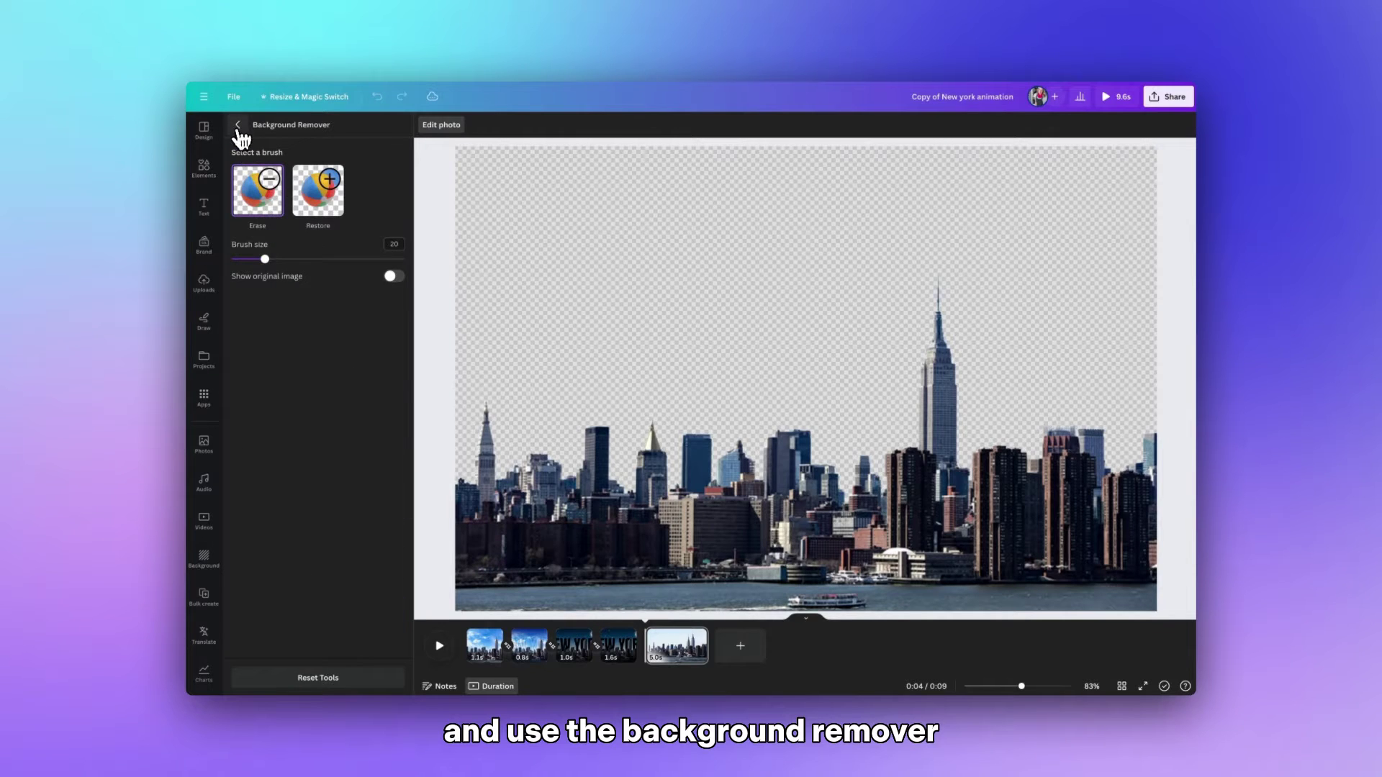
{"action": "left_click", "coordinate": [238, 126]}
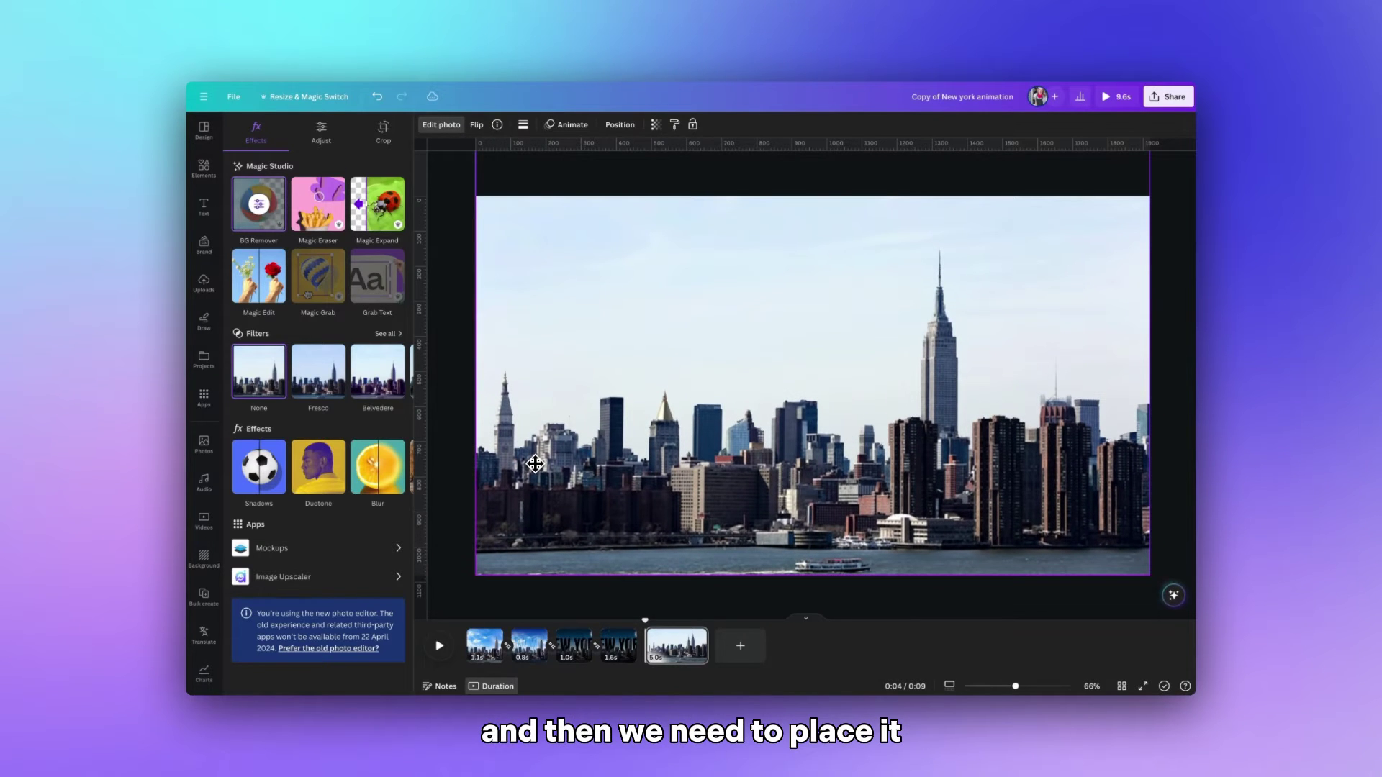
{"action": "left_click", "coordinate": [534, 464]}
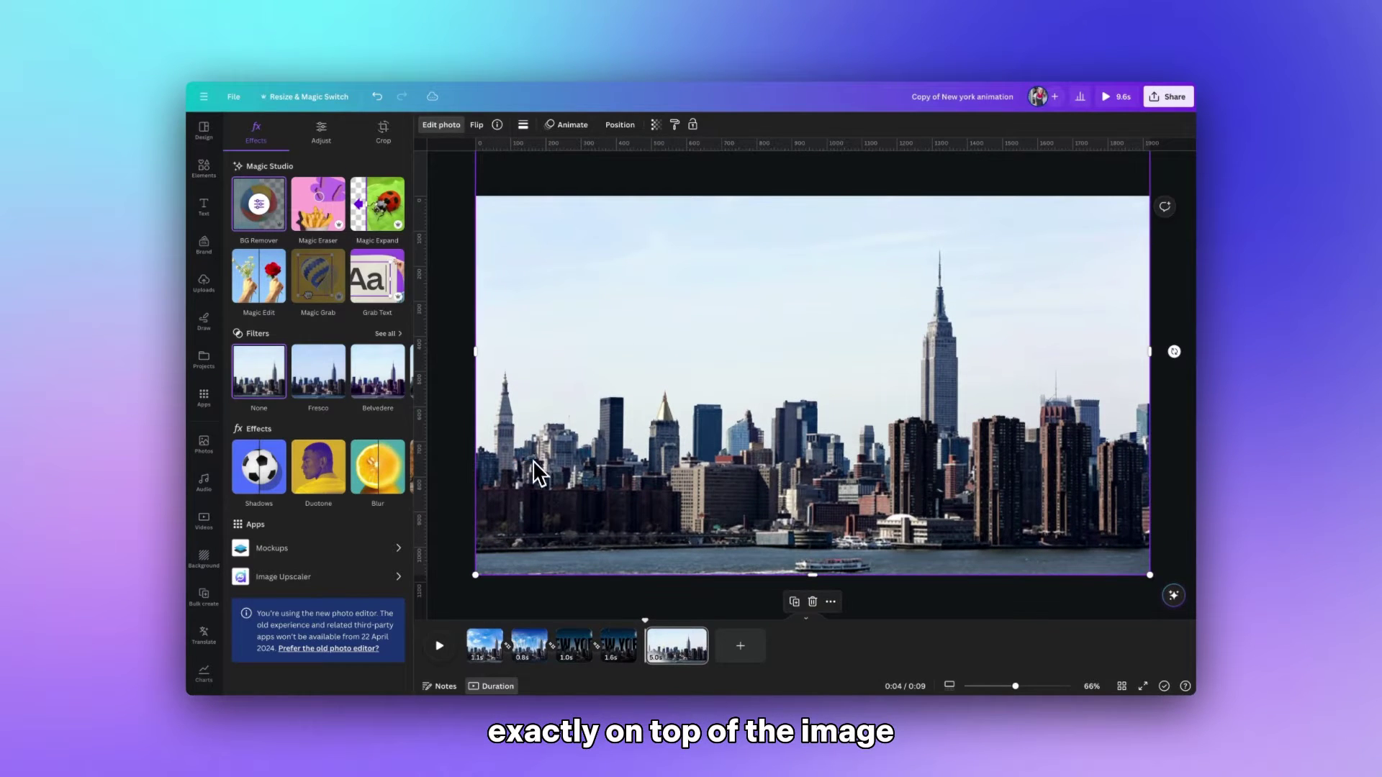
{"action": "left_click", "coordinate": [454, 363]}
{"action": "left_click", "coordinate": [337, 392]}
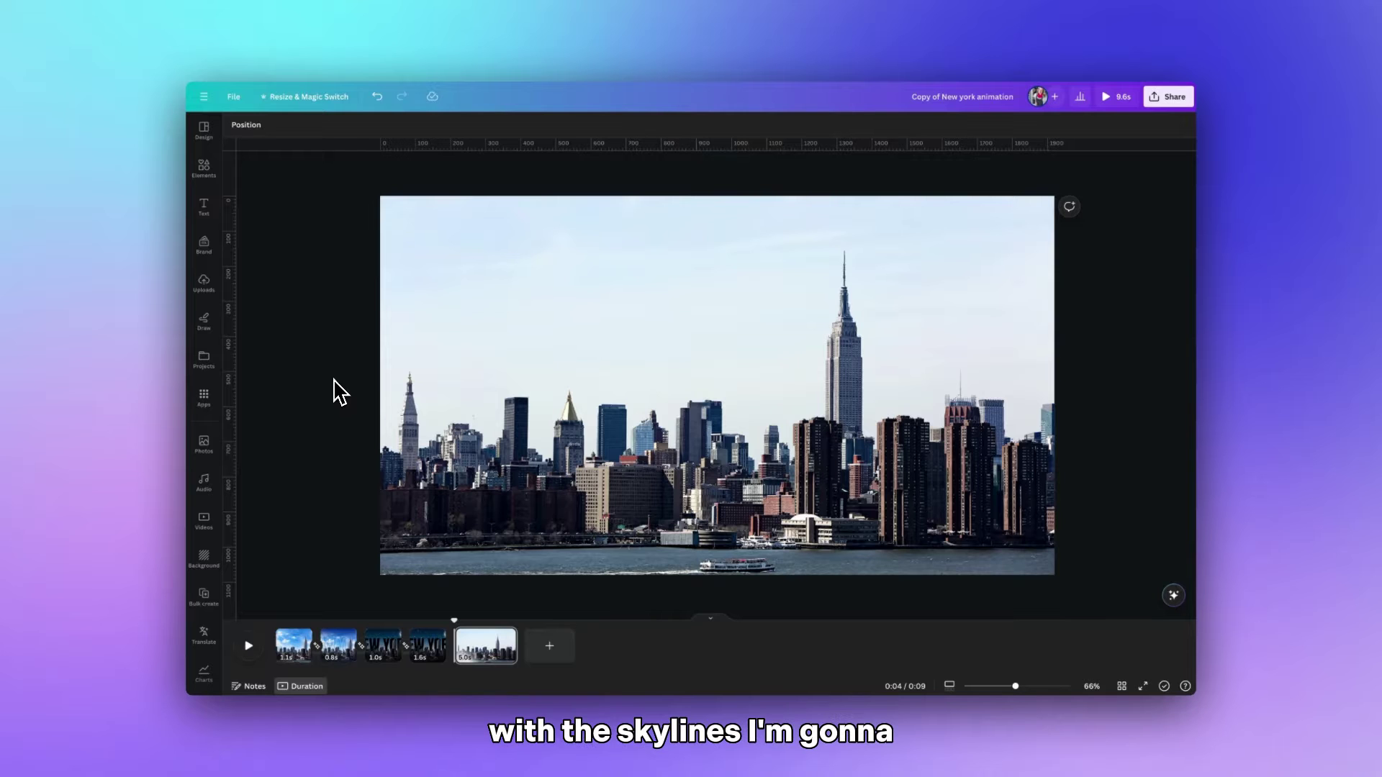
Step: Add a 'blue sky with clouds' photo and move it to the top of the page
{"action": "left_click", "coordinate": [204, 444]}
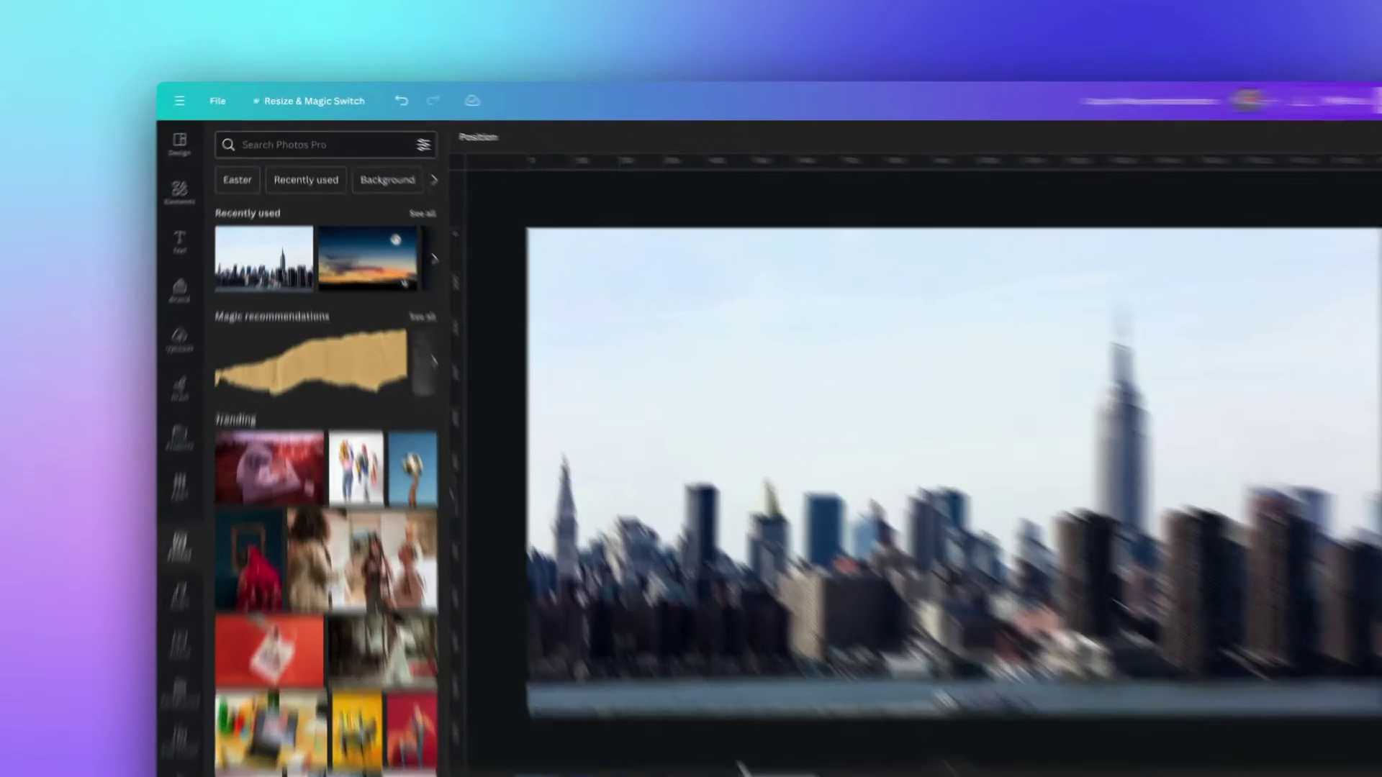
{"action": "left_click", "coordinate": [278, 131]}
{"action": "type", "text": "bl"}
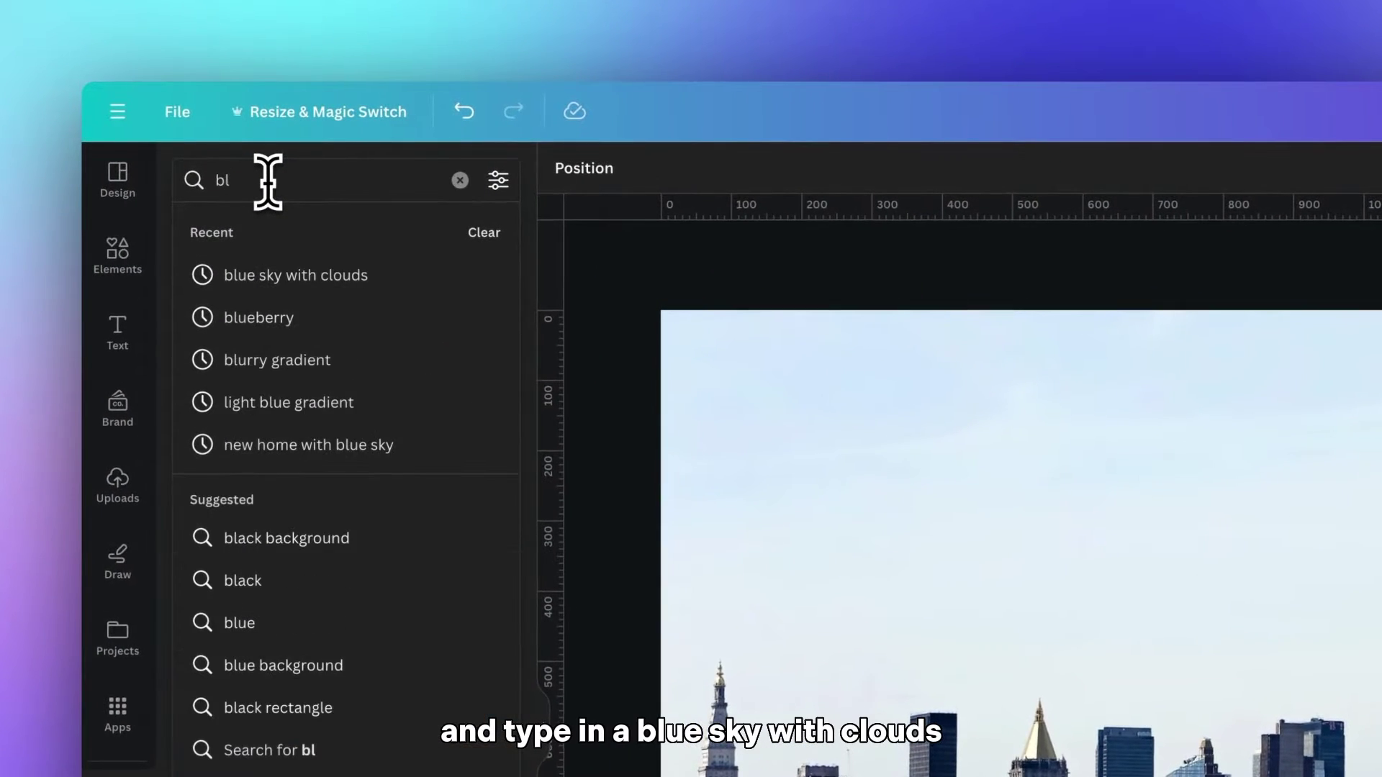
{"action": "type", "text": "ue sky with clouds"}
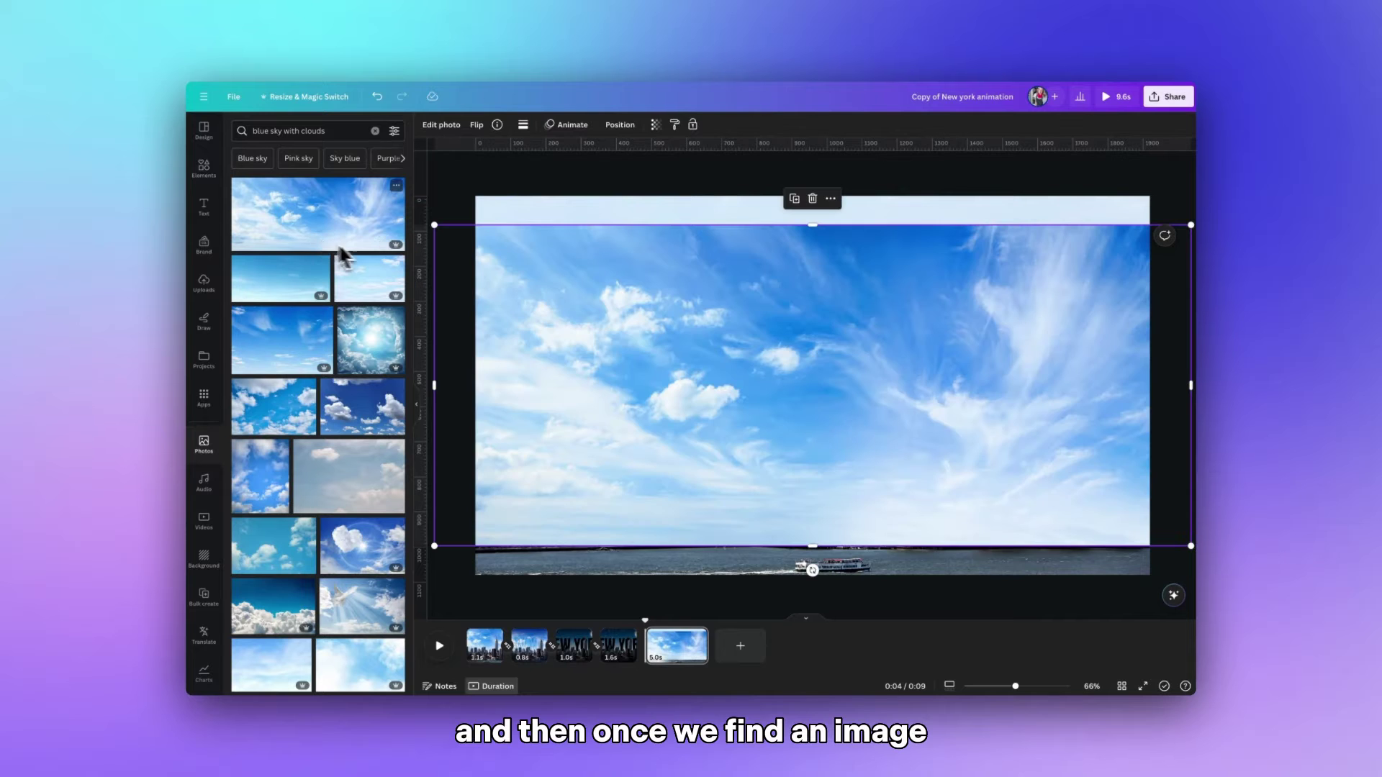
{"action": "left_click_drag", "start_coordinate": [601, 305], "coordinate": [638, 291]}
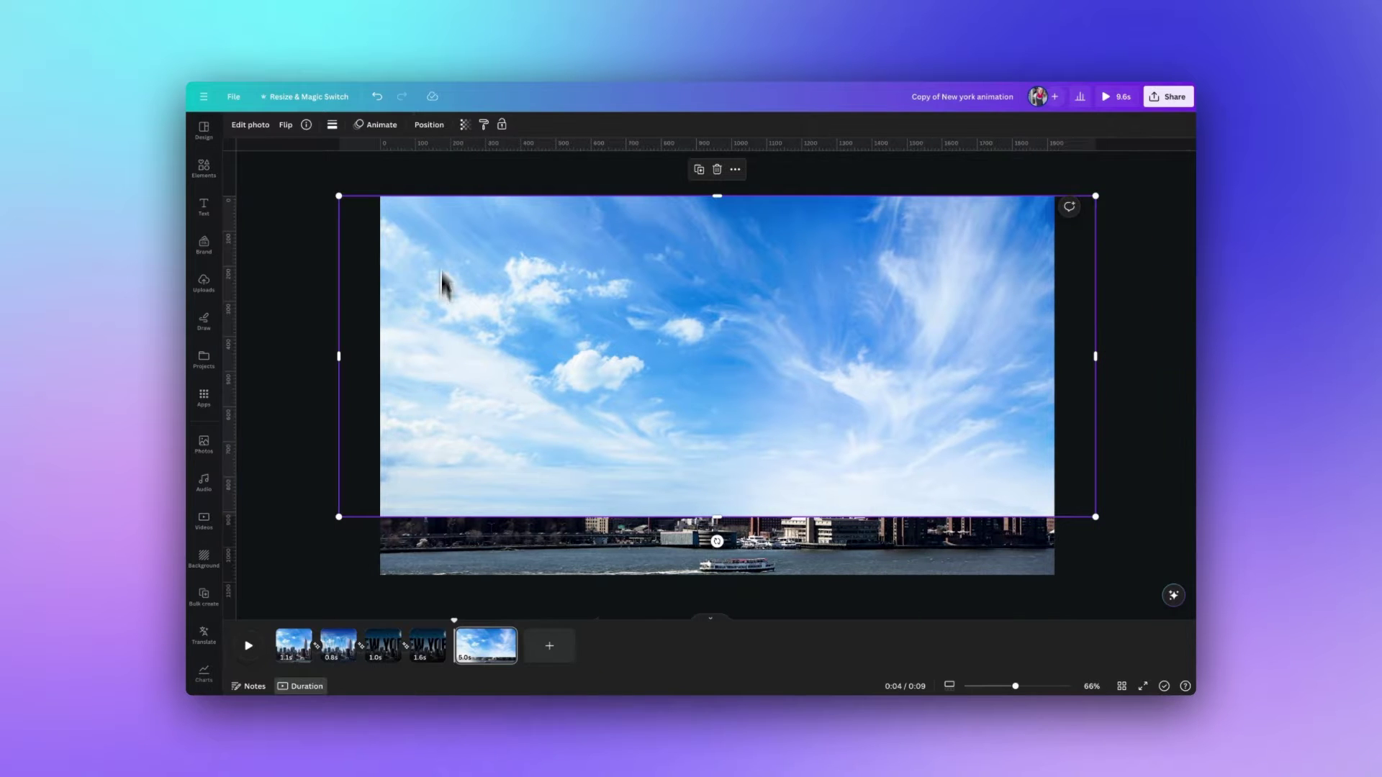
Step: Move the sky layer below the cut-out skyline in the layers list
{"action": "key", "text": "alt+shift+p"}
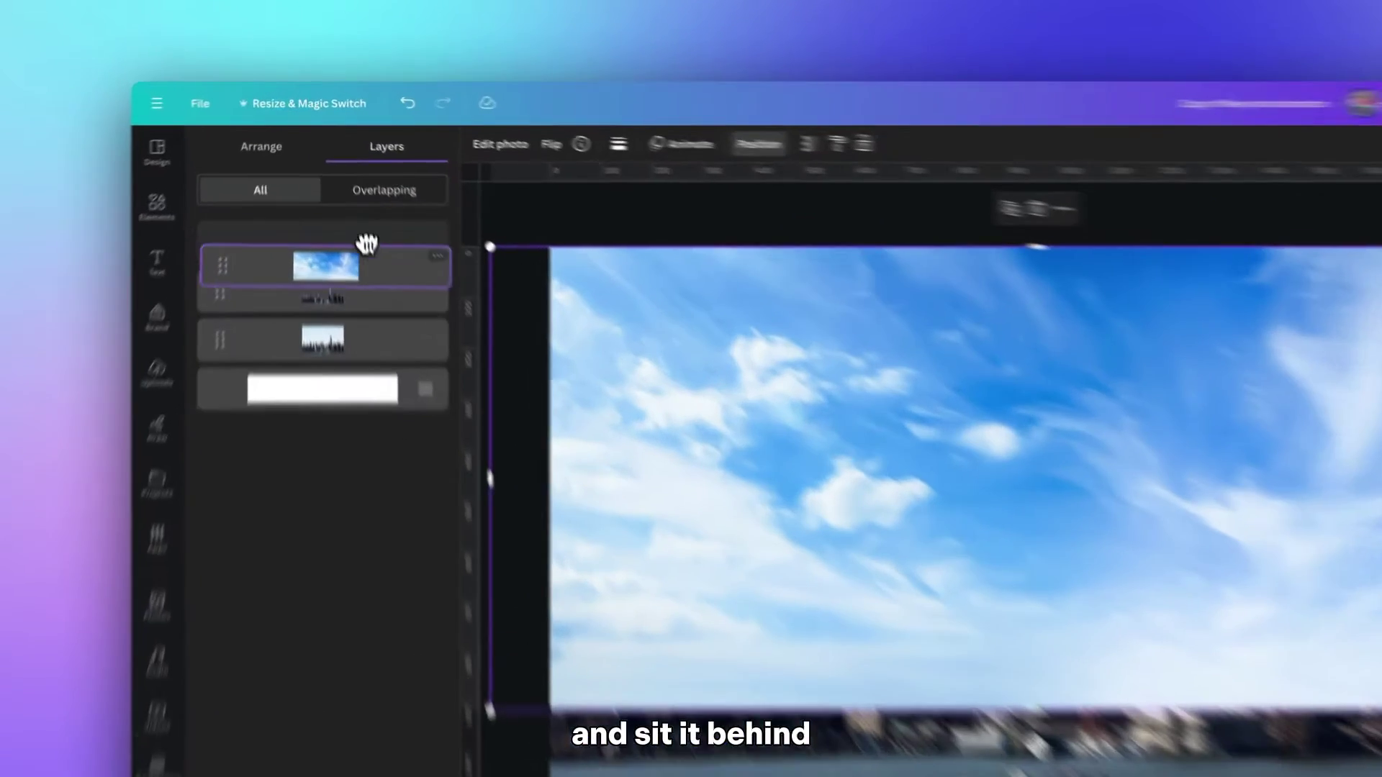
{"action": "left_click_drag", "start_coordinate": [349, 193], "coordinate": [352, 230]}
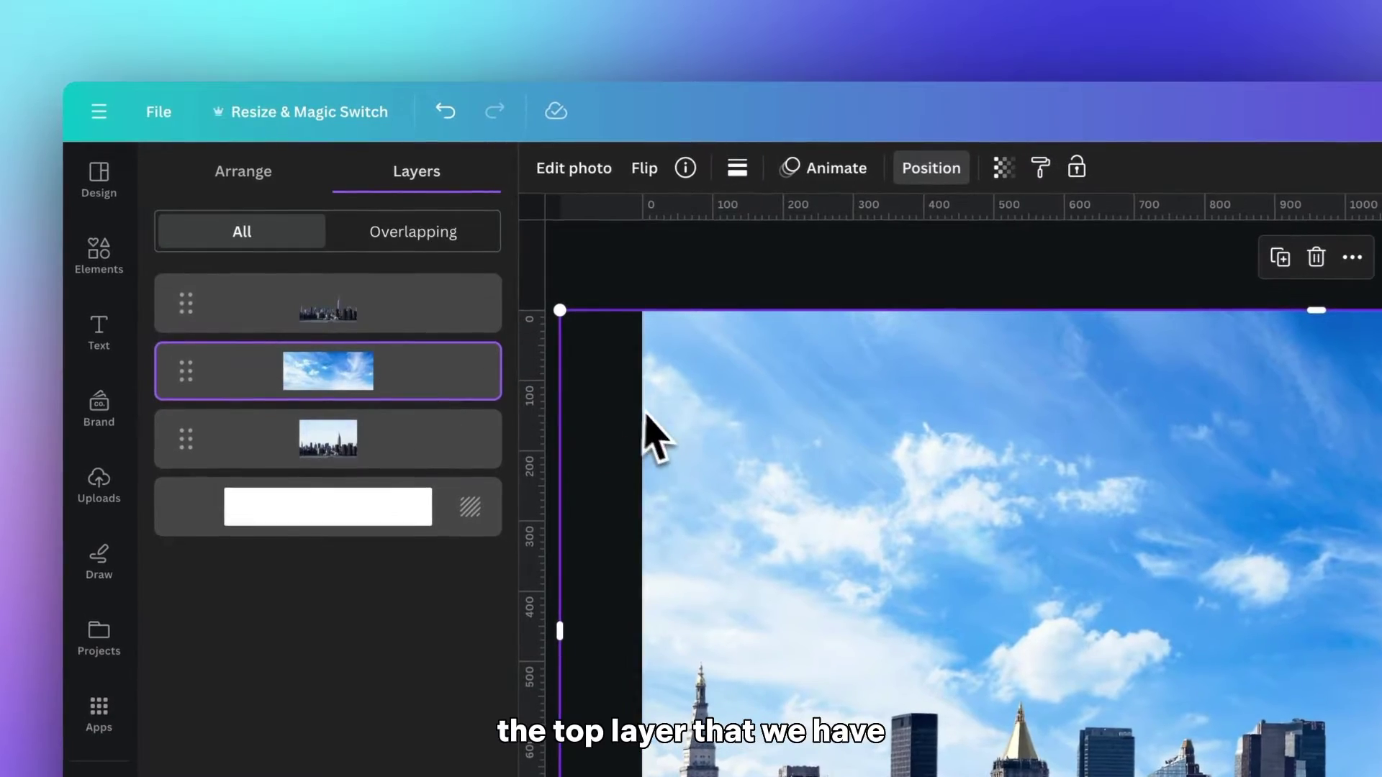
{"action": "key", "text": "alt+shift+p"}
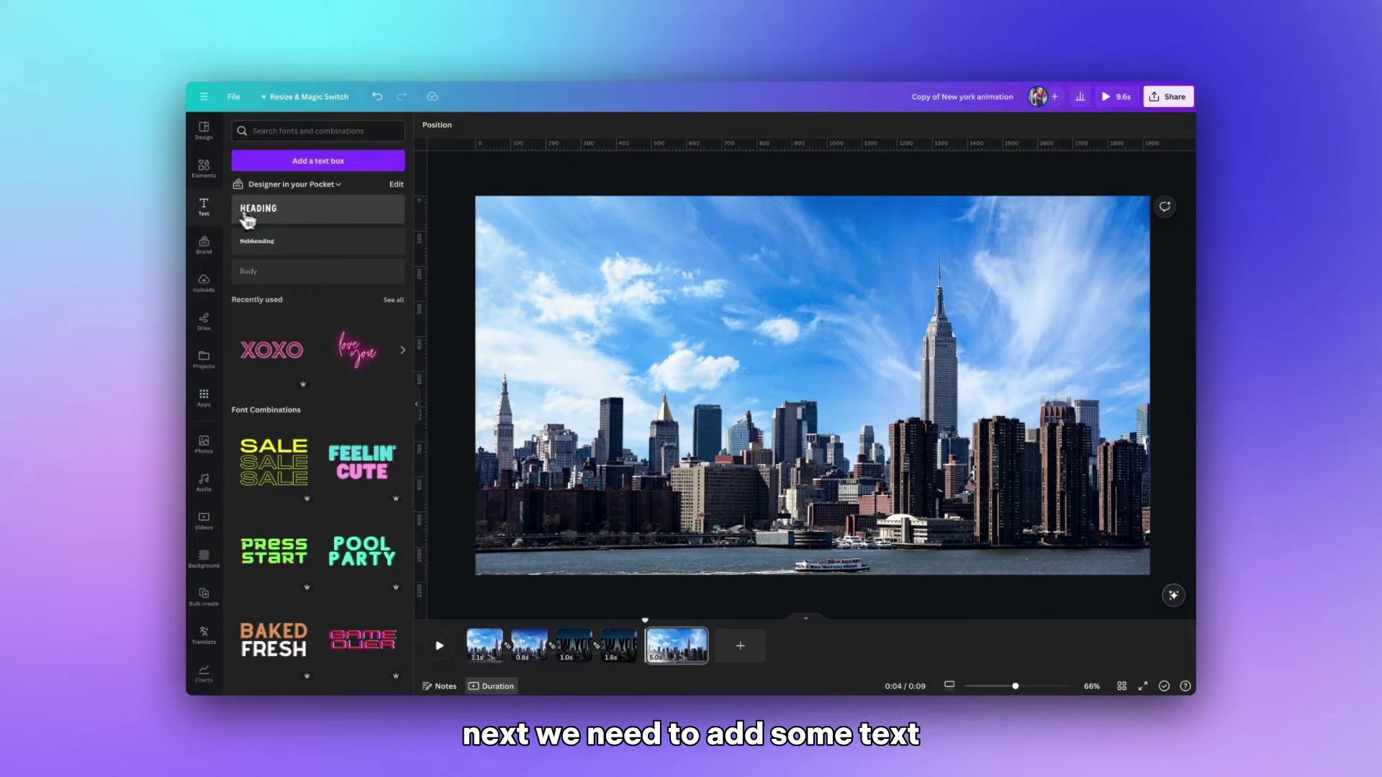
Step: Add a NEW YORK heading in uppercase Anton with tightened letter spacing
{"action": "left_click", "coordinate": [248, 211]}
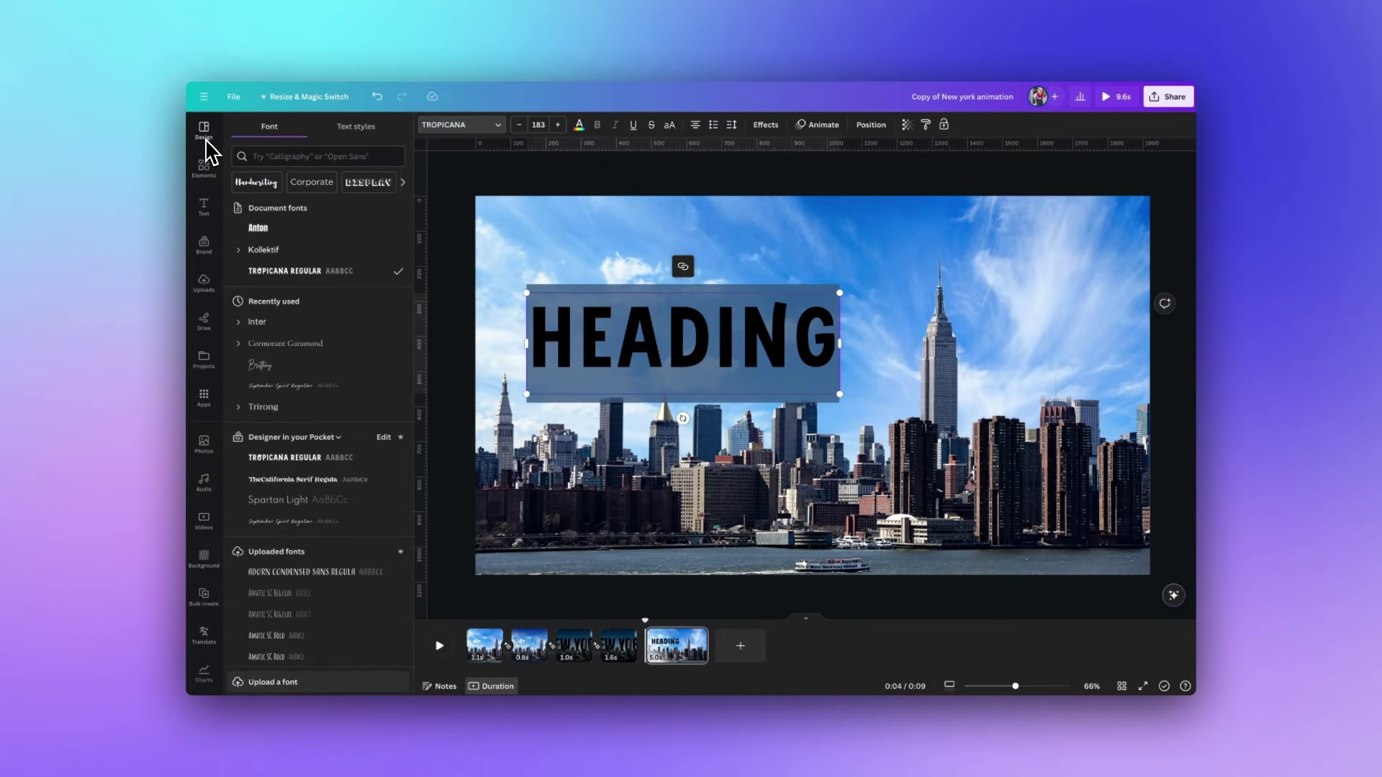
{"action": "left_click", "coordinate": [259, 229]}
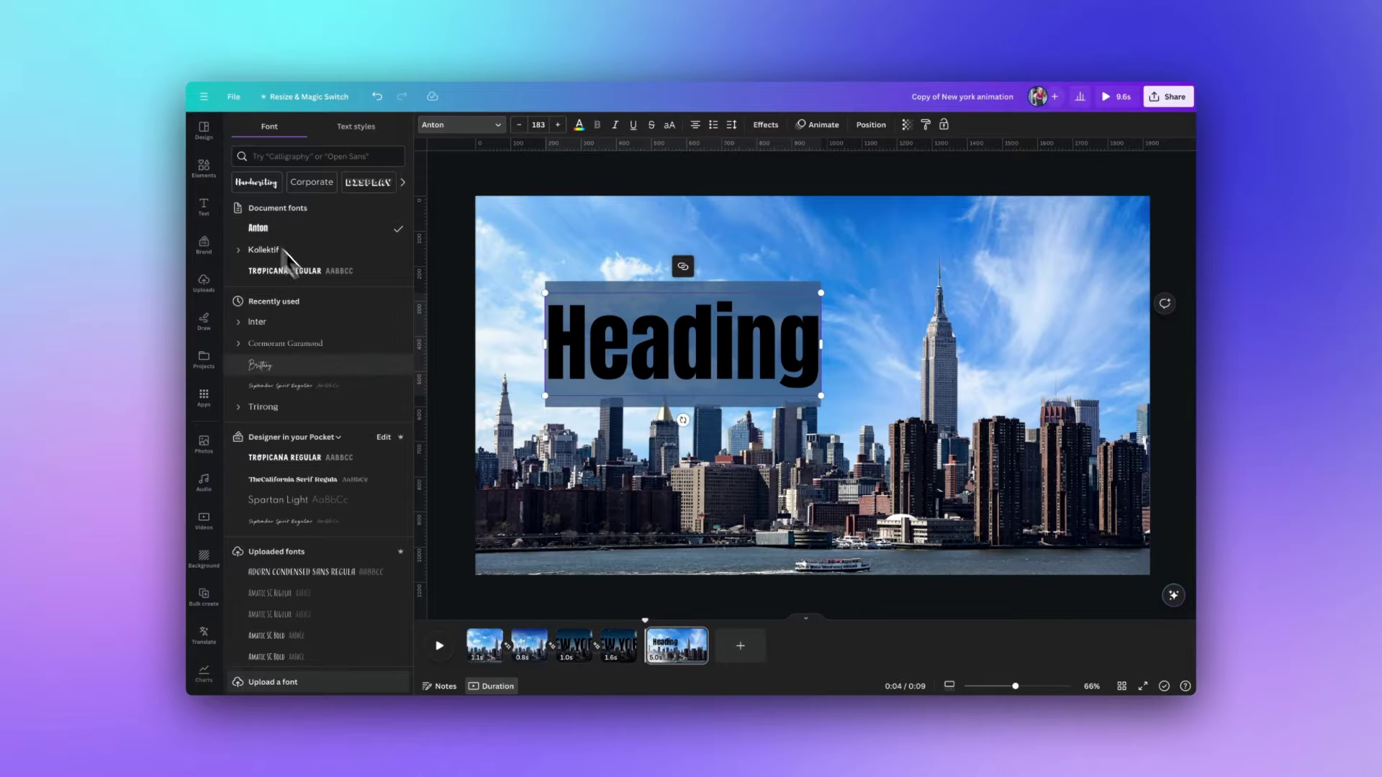
{"action": "left_click", "coordinate": [437, 398]}
{"action": "left_click", "coordinate": [480, 125]}
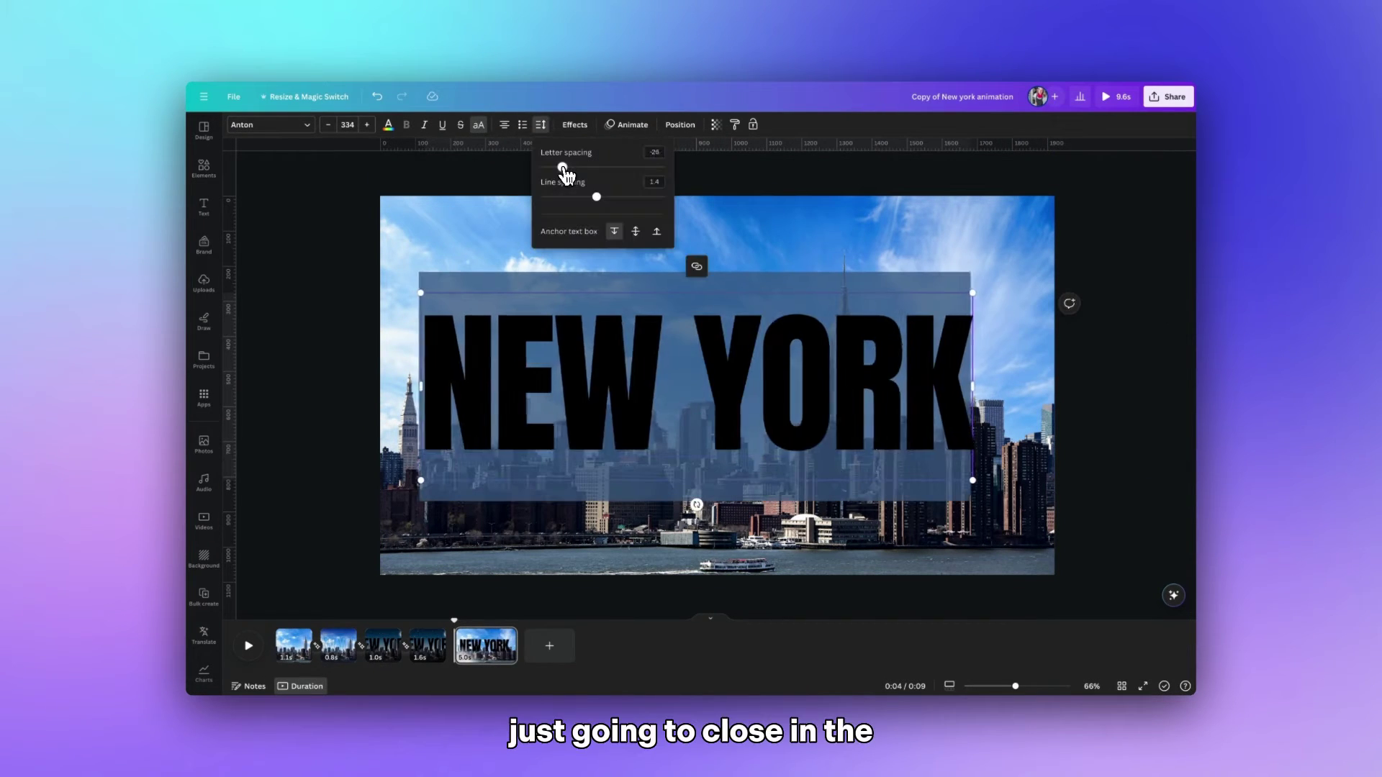
{"action": "left_click_drag", "start_coordinate": [564, 170], "coordinate": [562, 170]}
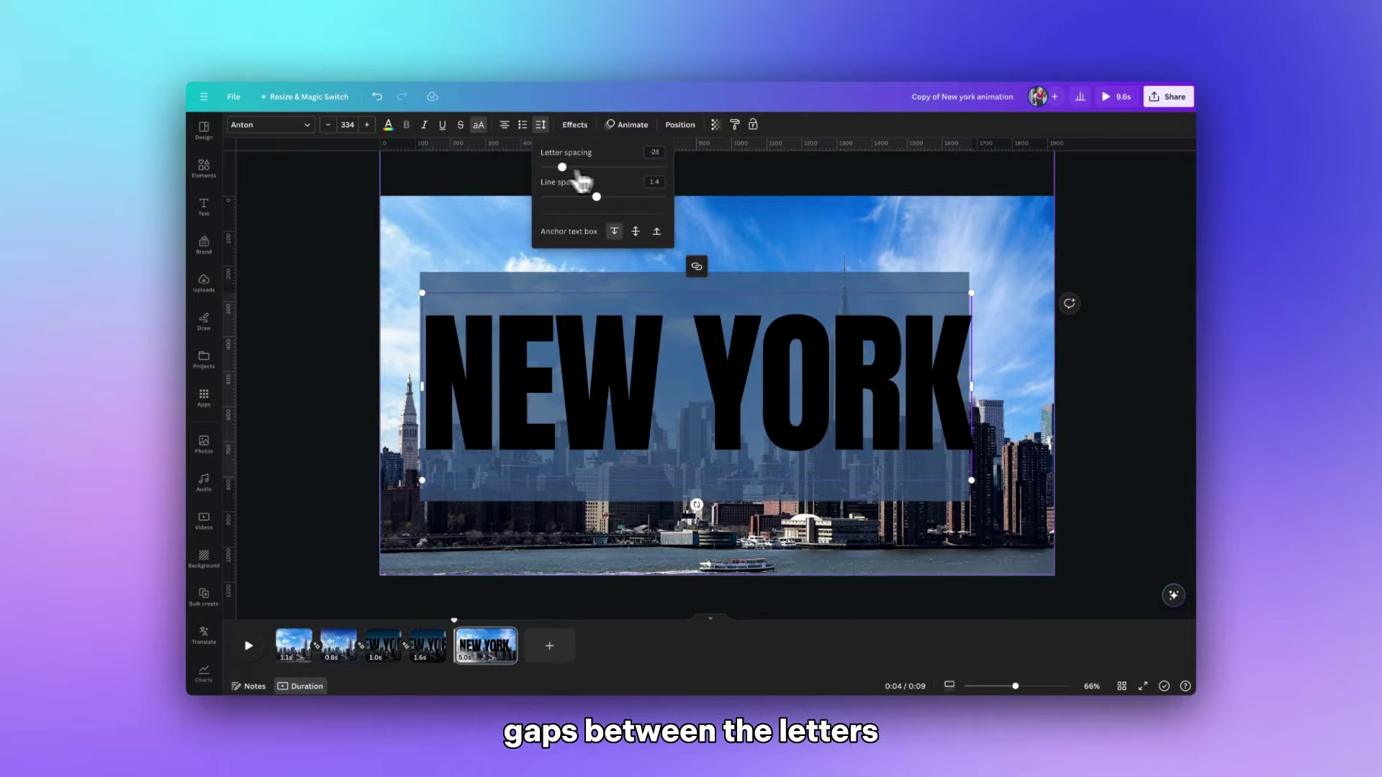
{"action": "key", "text": "Escape"}
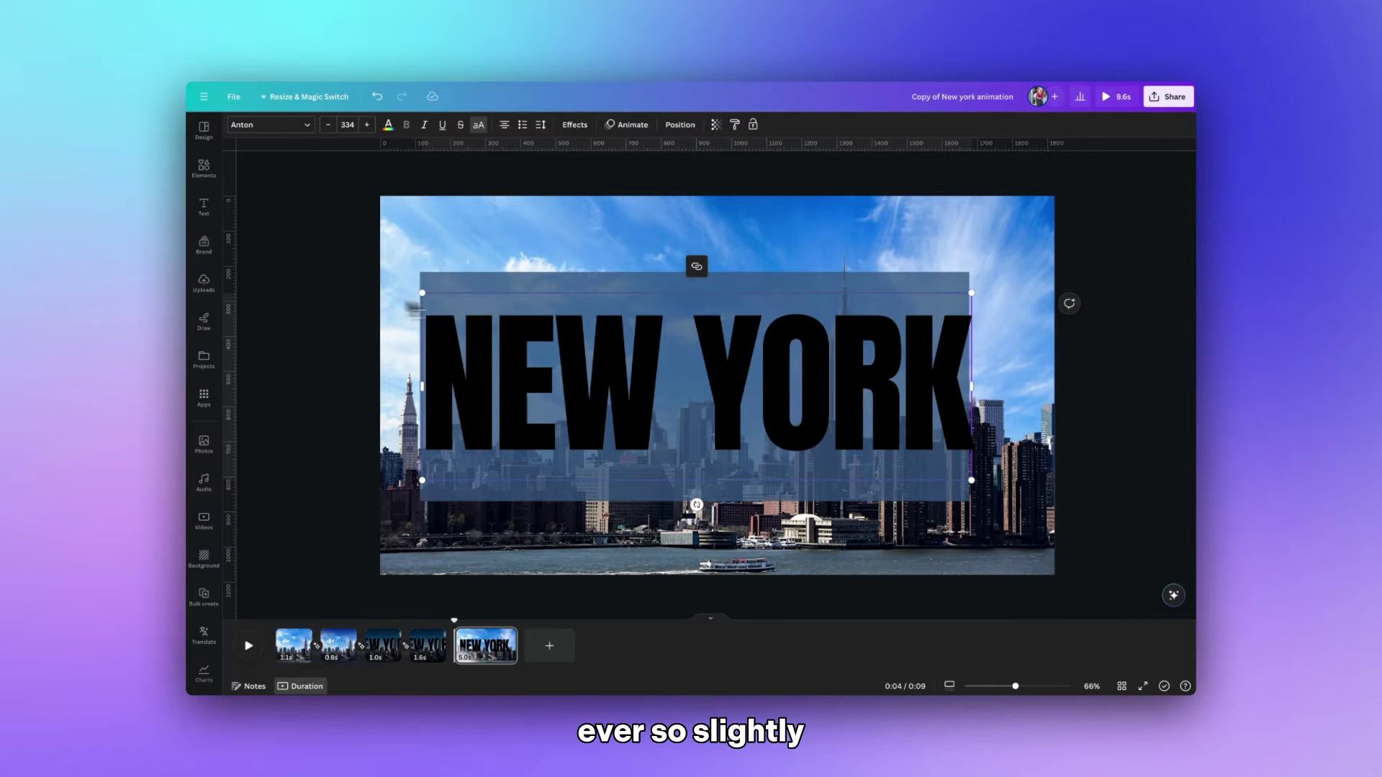
Step: Enlarge the NEW YORK text to size 381 and centre it on the page
{"action": "left_click_drag", "start_coordinate": [971, 293], "coordinate": [1038, 270]}
{"action": "left_click_drag", "start_coordinate": [422, 270], "coordinate": [410, 262]}
{"action": "left_click_drag", "start_coordinate": [767, 352], "coordinate": [760, 363]}
Step: Turn NEW YORK into hollow outlined text with a thin outline
{"action": "left_click", "coordinate": [574, 124]}
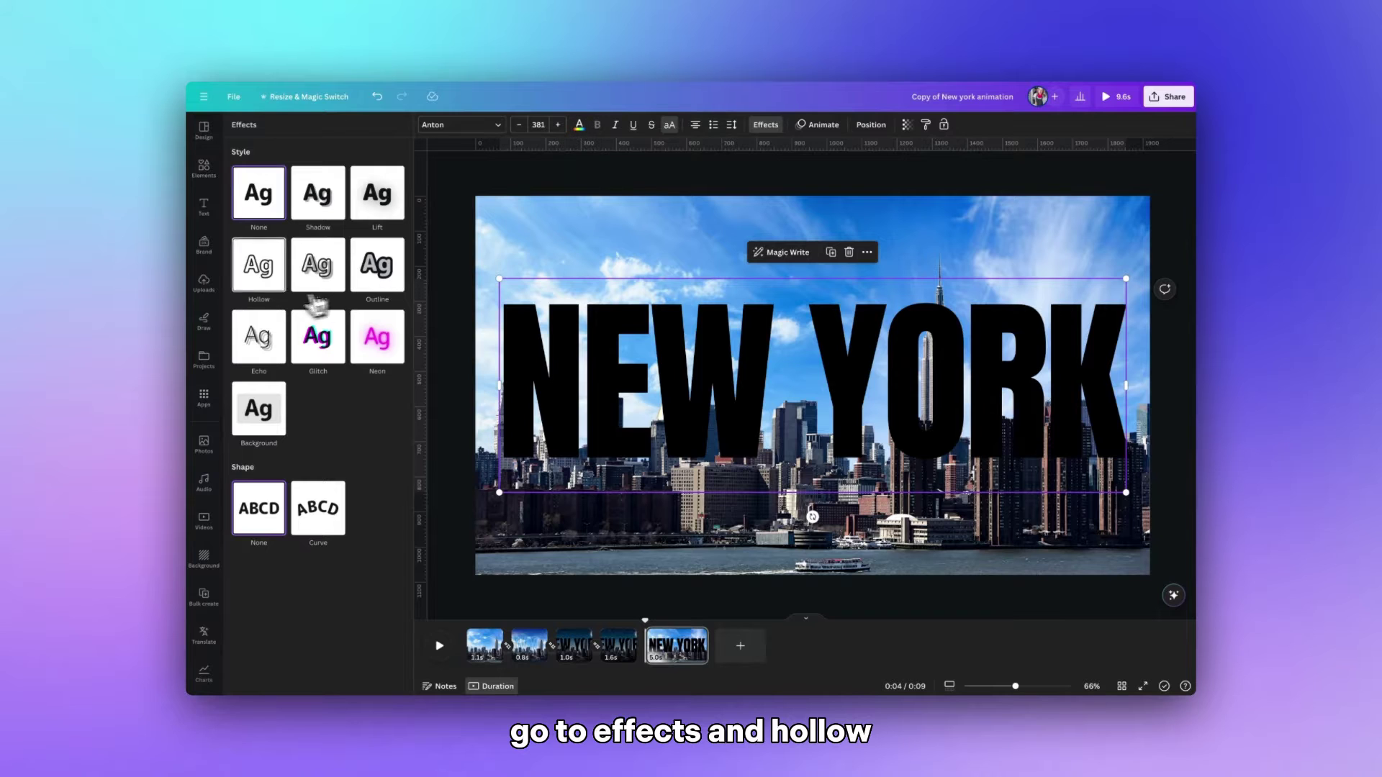
{"action": "left_click", "coordinate": [255, 284]}
{"action": "left_click_drag", "start_coordinate": [317, 335], "coordinate": [236, 335]}
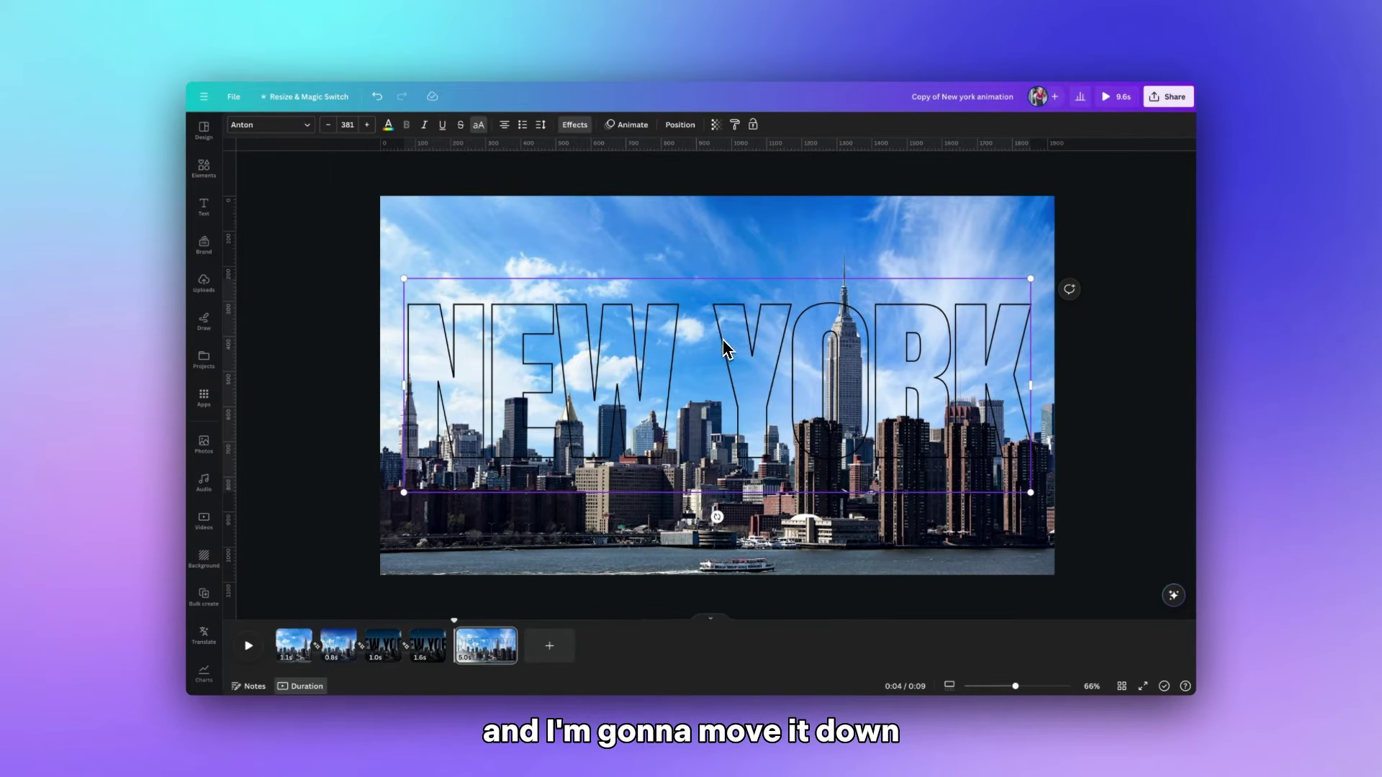
Step: Move NEW YORK down over the buildings and layer it beneath the cut-out skyline
{"action": "left_click_drag", "start_coordinate": [749, 338], "coordinate": [747, 484]}
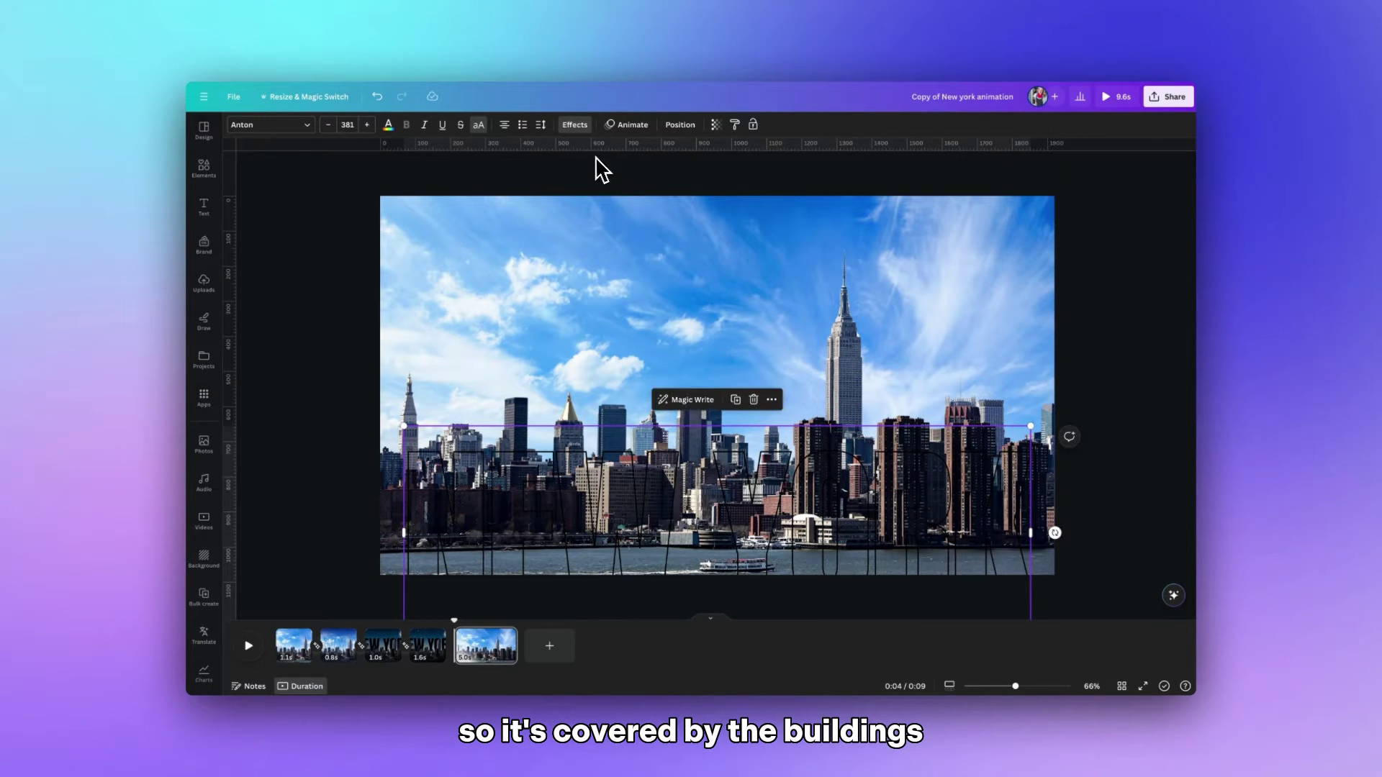
{"action": "left_click", "coordinate": [690, 127]}
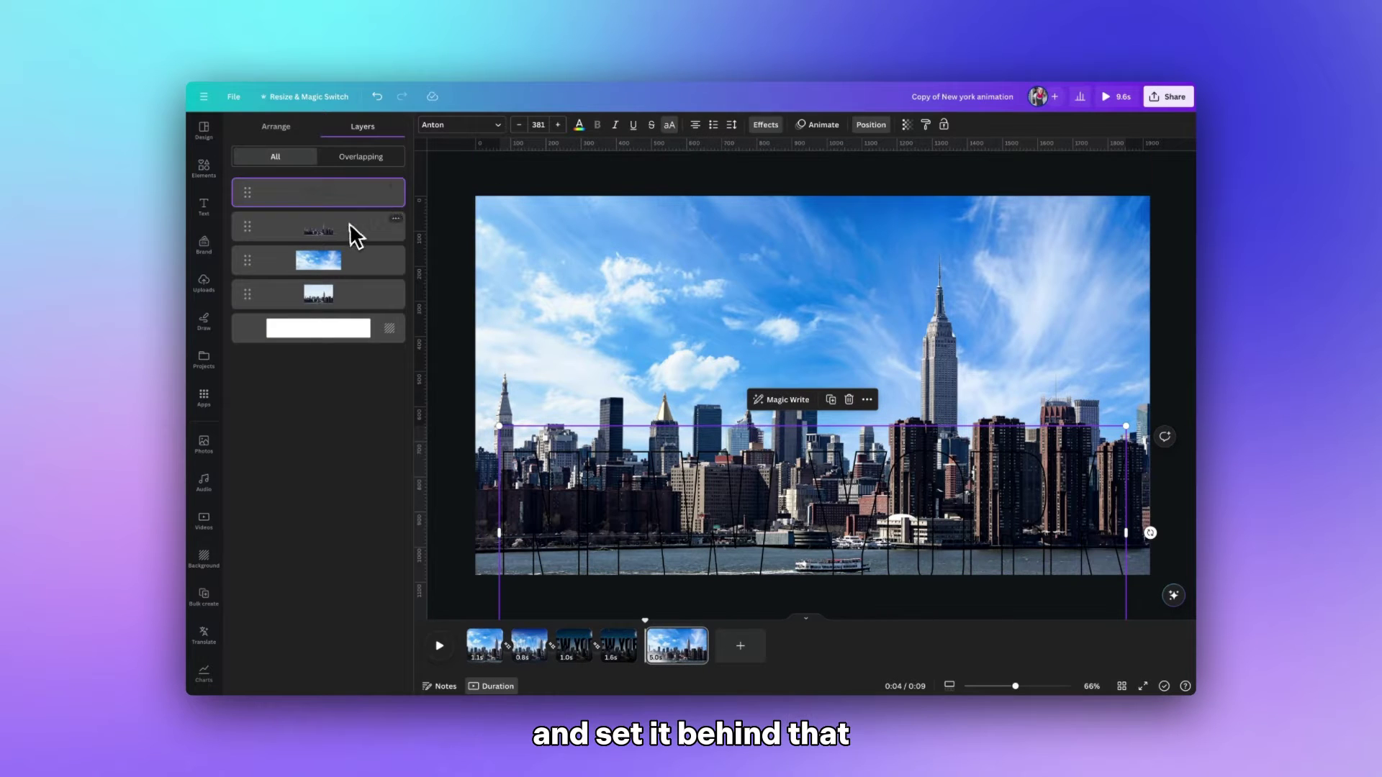
{"action": "left_click_drag", "start_coordinate": [354, 231], "coordinate": [357, 257]}
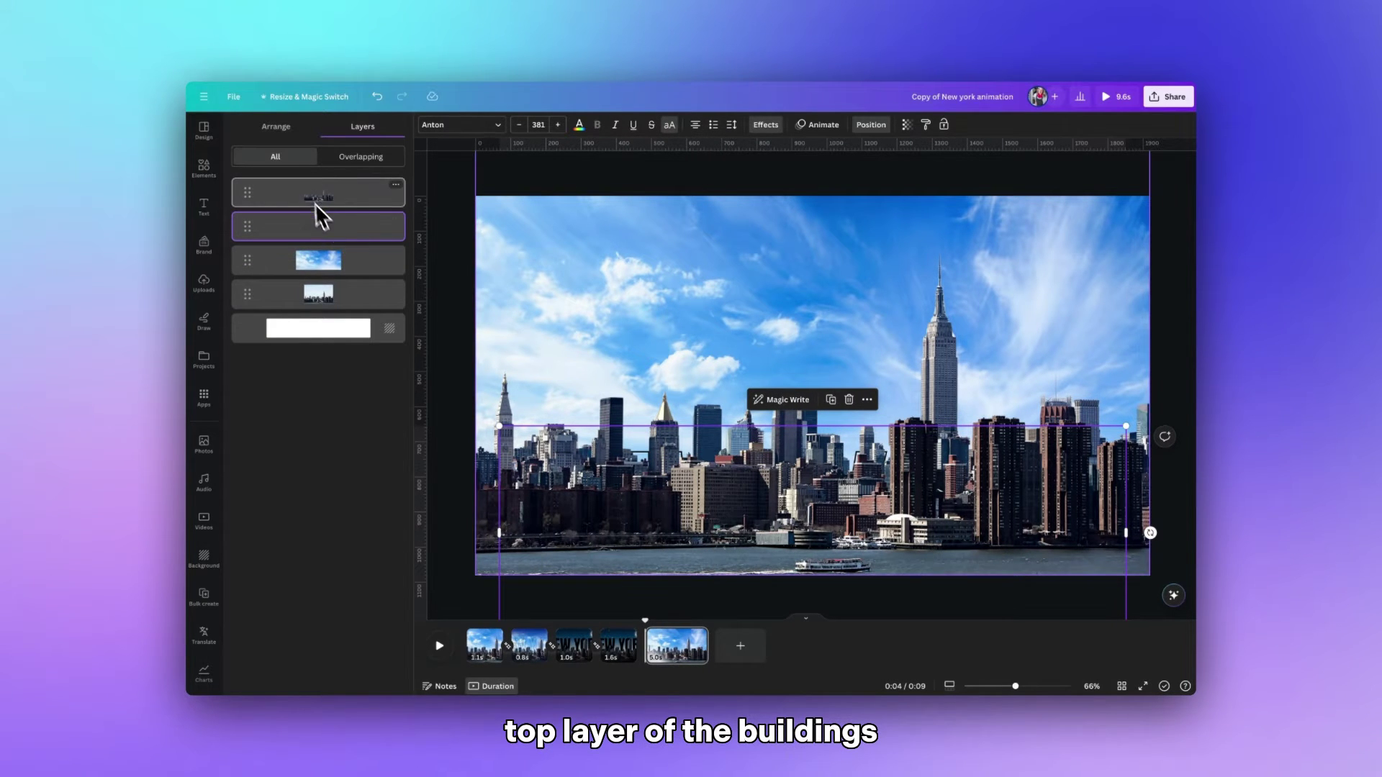
Step: Trim page 5 to 1.1 seconds and duplicate it as a sixth page
{"action": "left_click", "coordinate": [466, 247]}
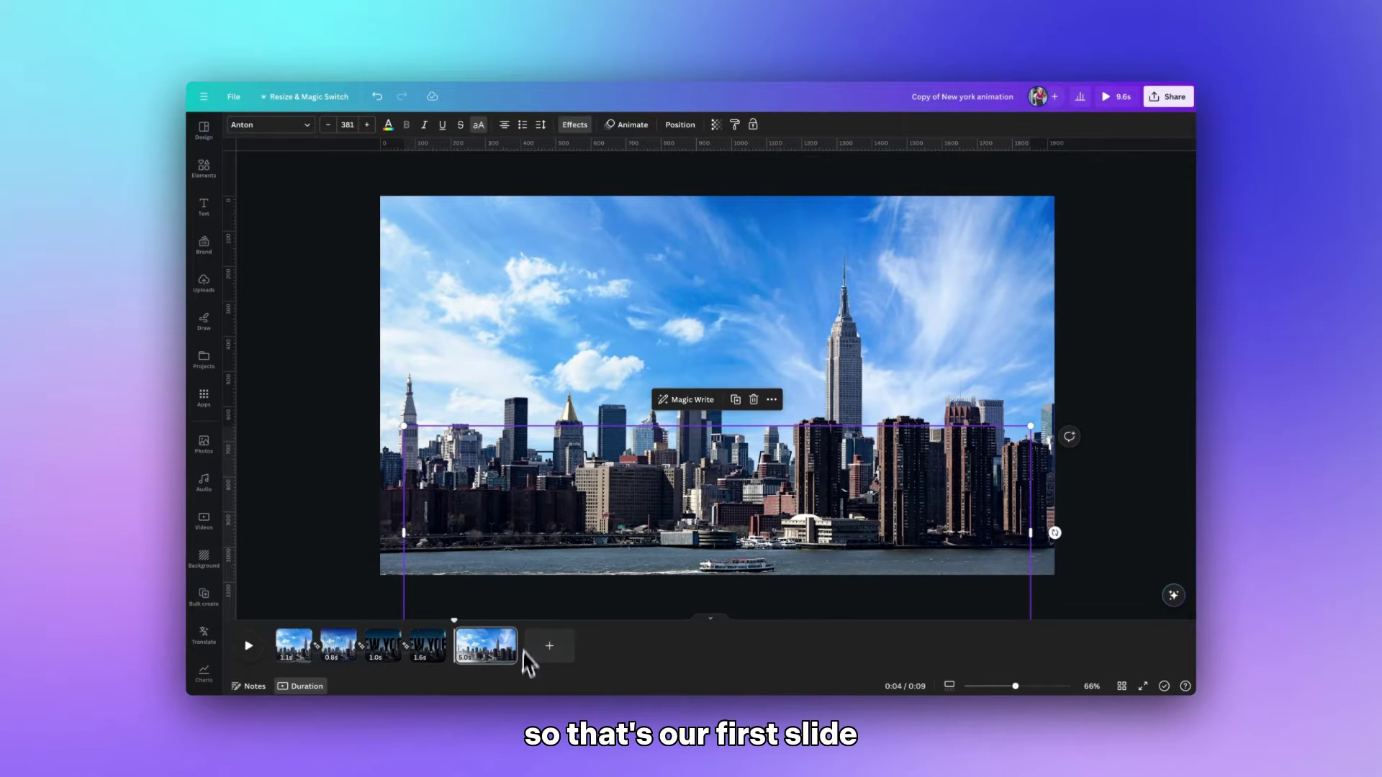
{"action": "left_click_drag", "start_coordinate": [515, 645], "coordinate": [468, 648]}
{"action": "right_click", "coordinate": [483, 645]}
{"action": "left_click", "coordinate": [509, 484]}
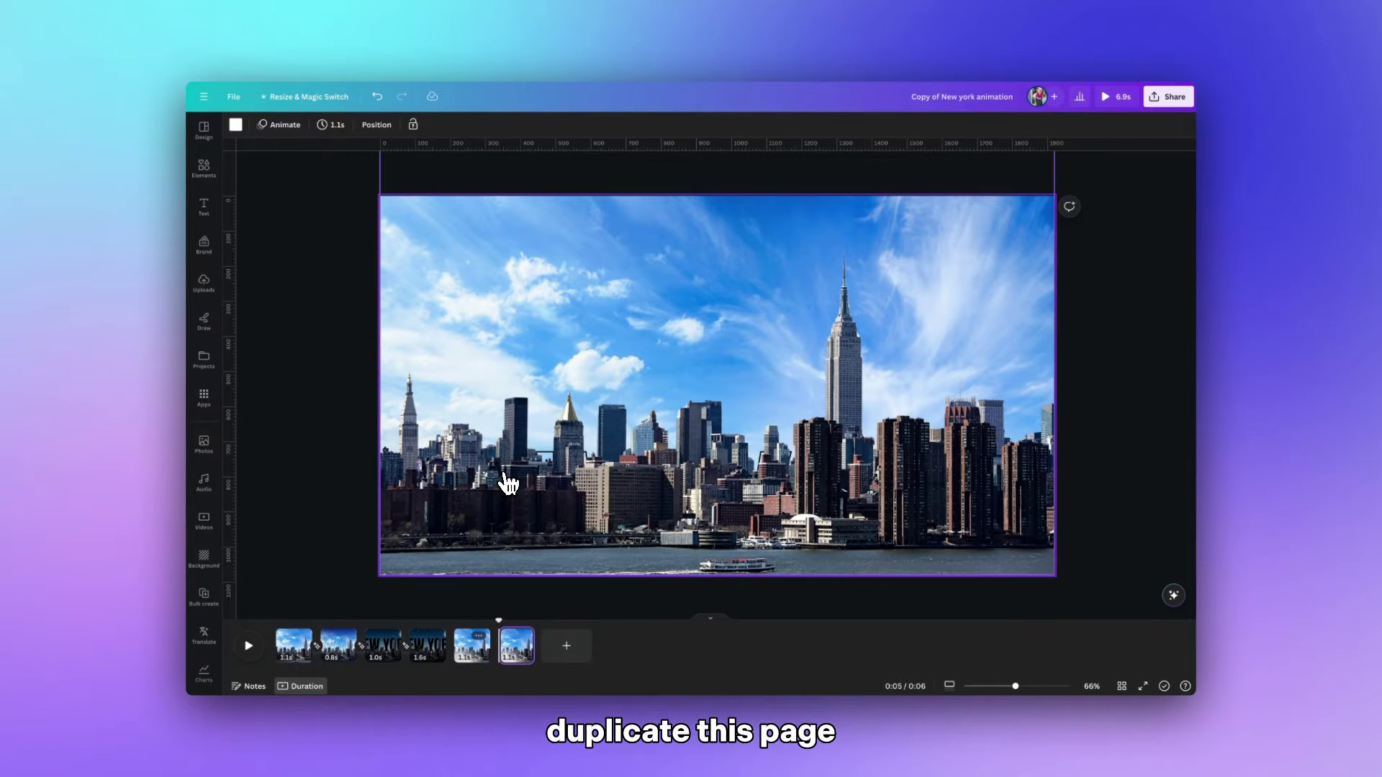
{"action": "left_click", "coordinate": [368, 408]}
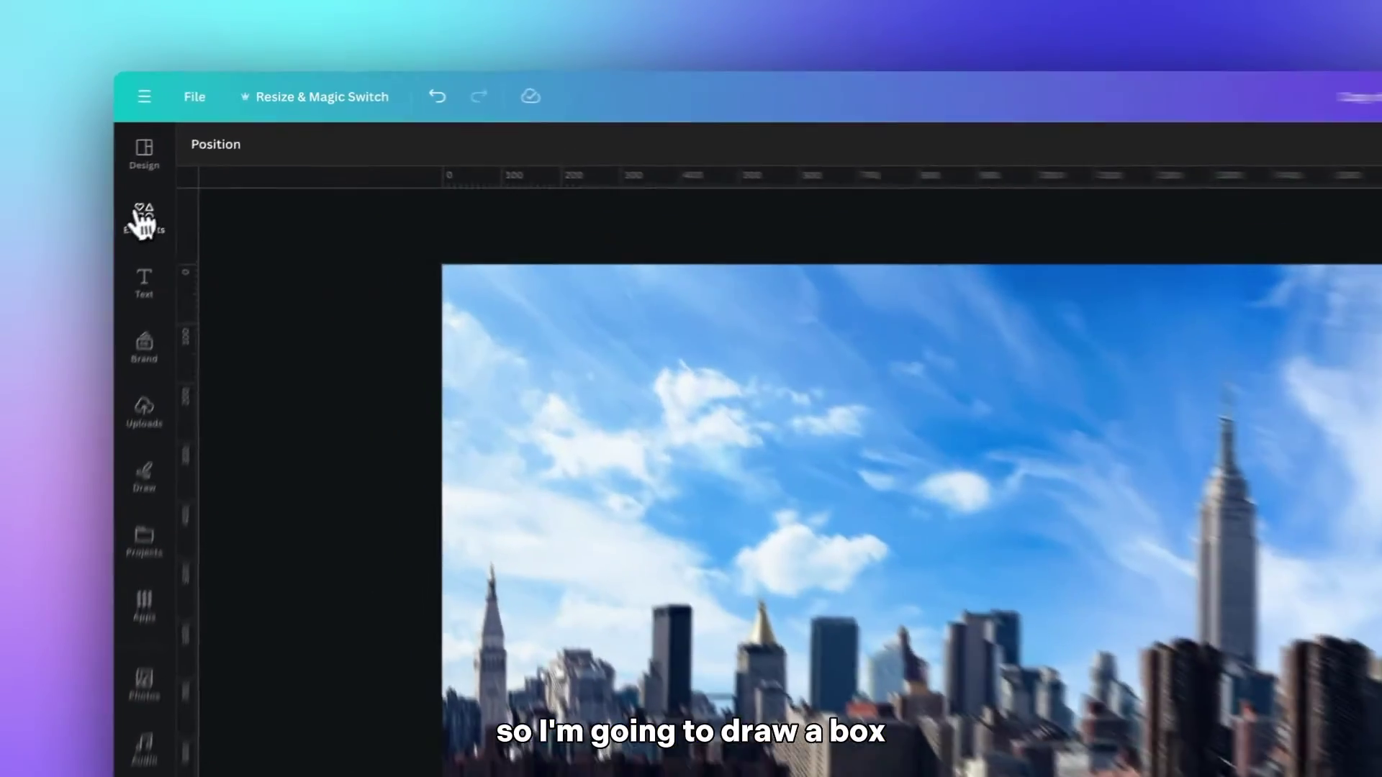
Step: Add a square shape with a gradient fill, making the purple stop fully transparent
{"action": "left_click", "coordinate": [204, 167]}
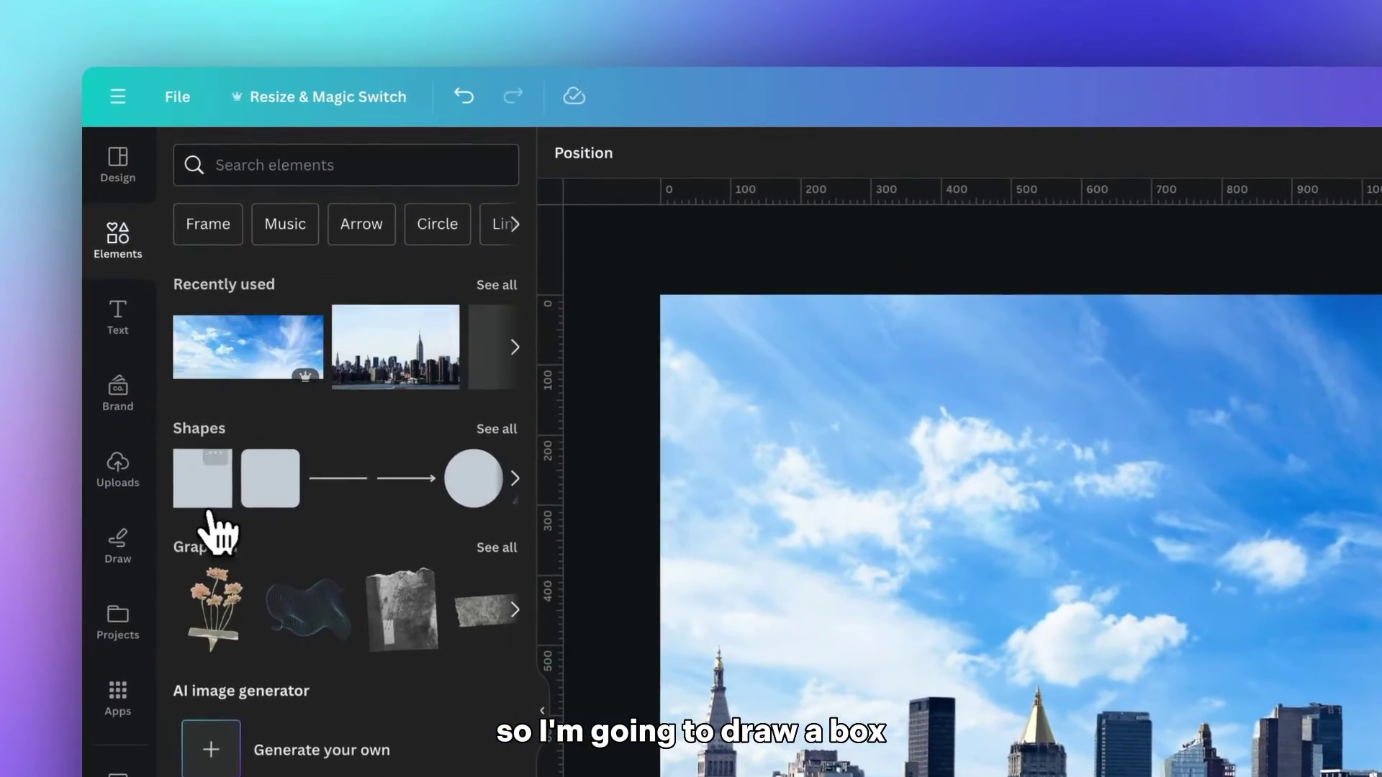
{"action": "left_click", "coordinate": [207, 510]}
{"action": "left_click", "coordinate": [542, 711]}
{"action": "left_click_drag", "start_coordinate": [1007, 681], "coordinate": [517, 683]}
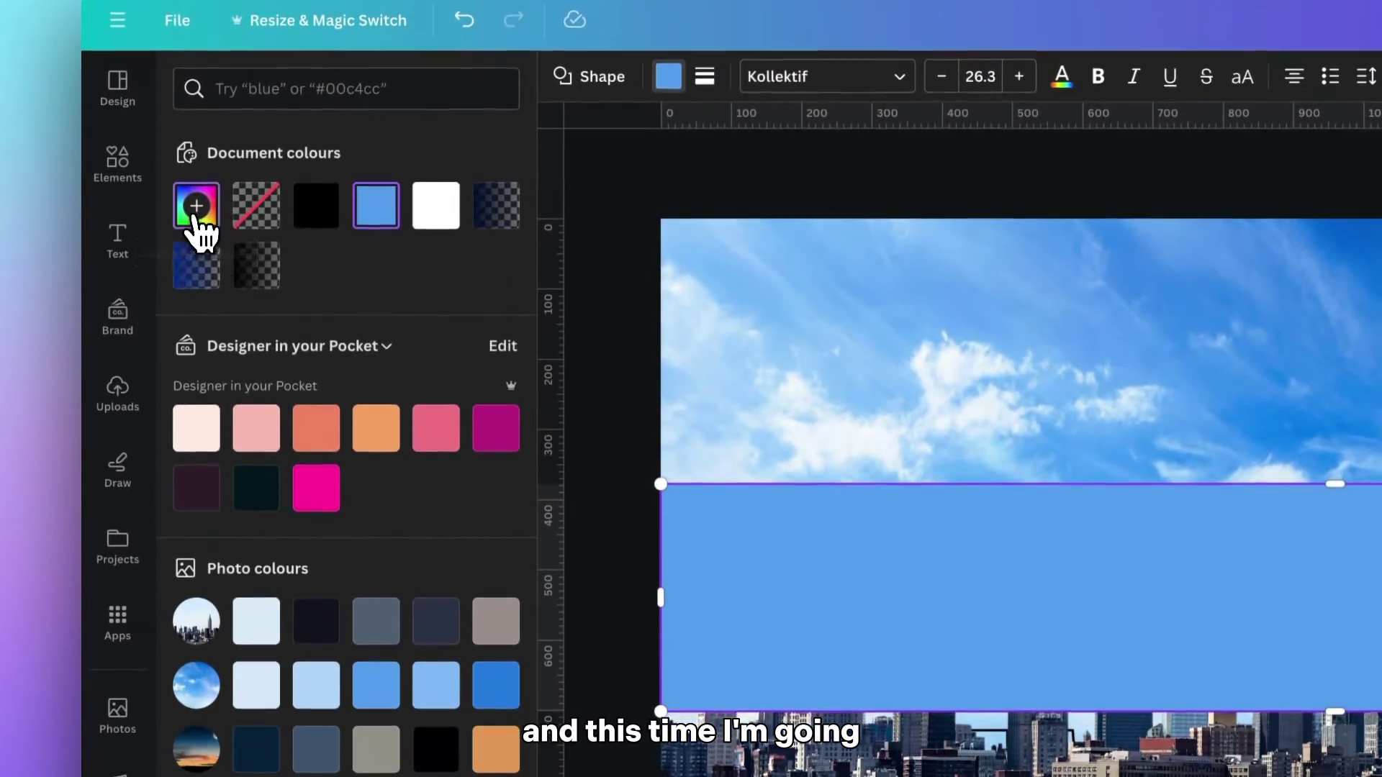
{"action": "left_click", "coordinate": [196, 297]}
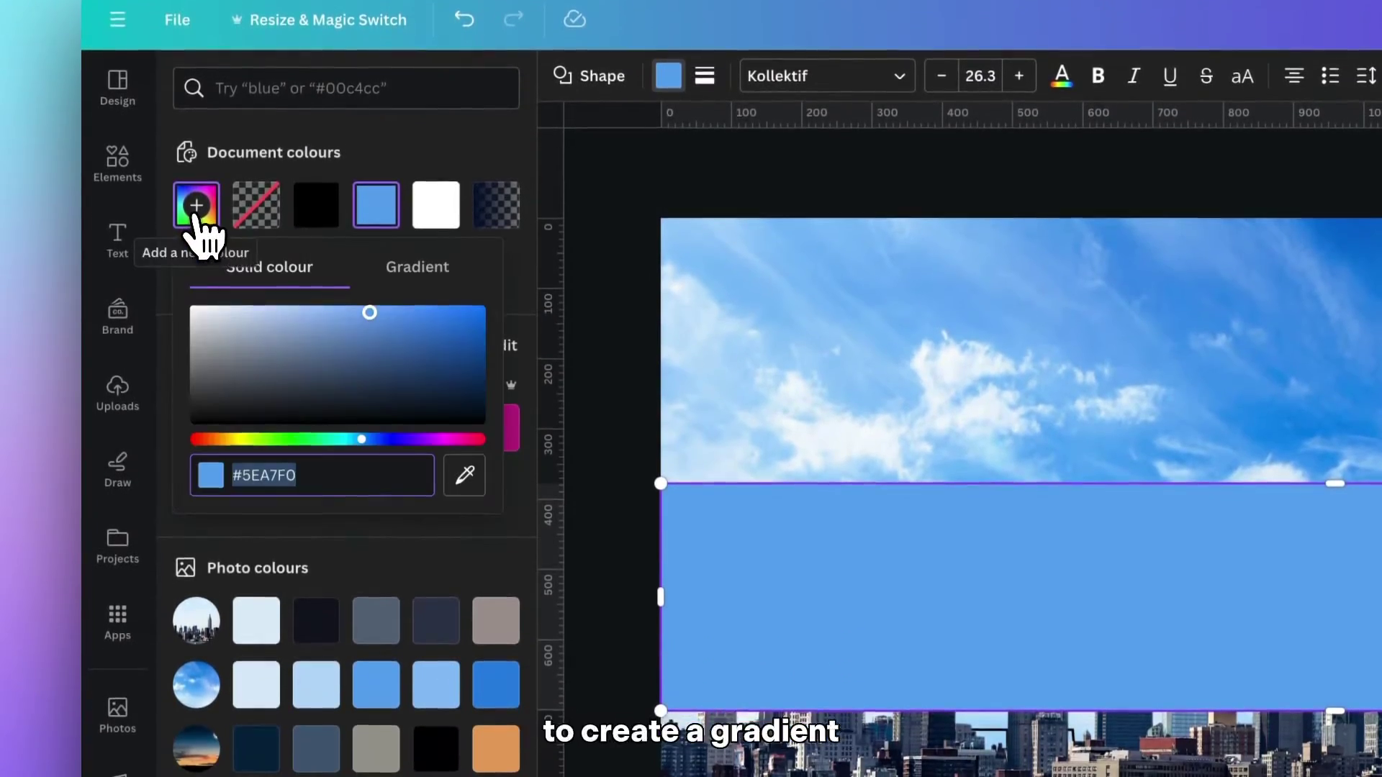
{"action": "left_click", "coordinate": [407, 272]}
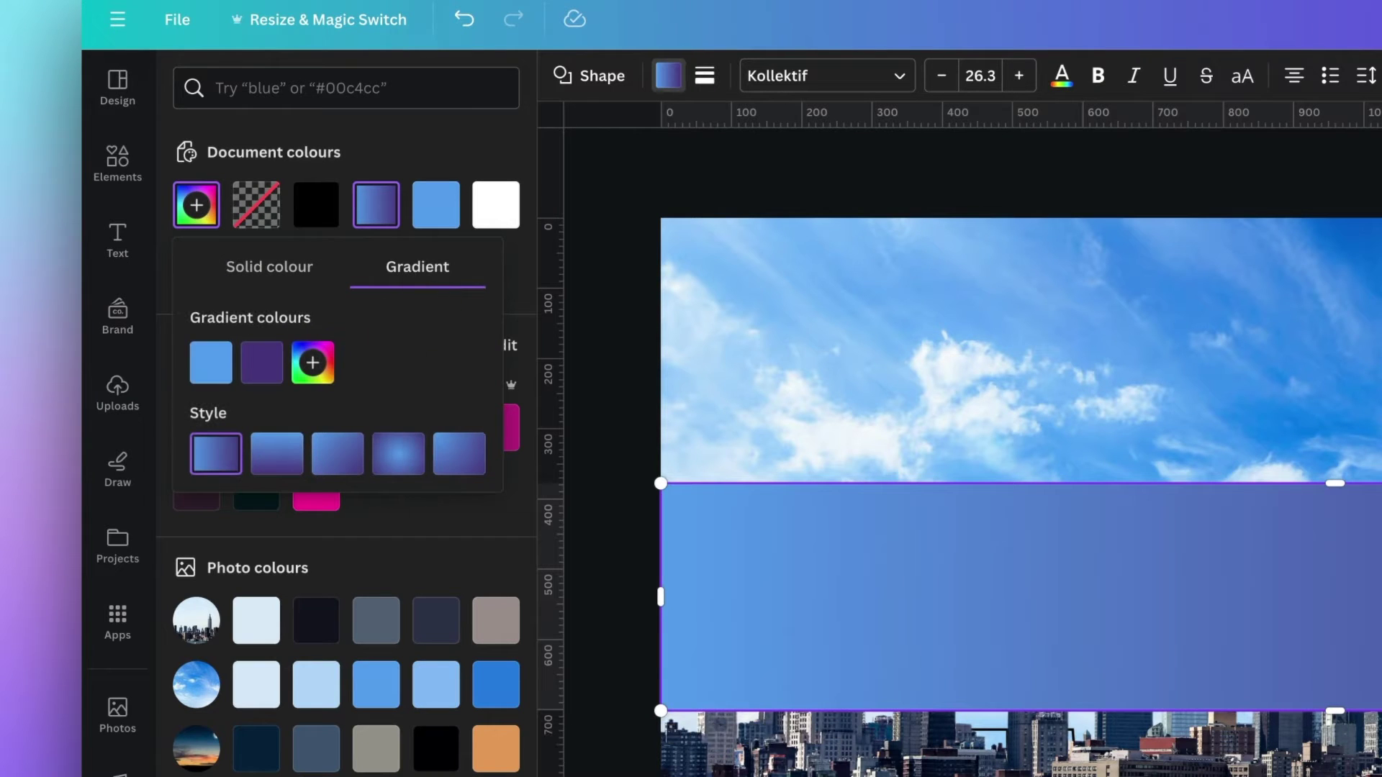
{"action": "left_click", "coordinate": [270, 370]}
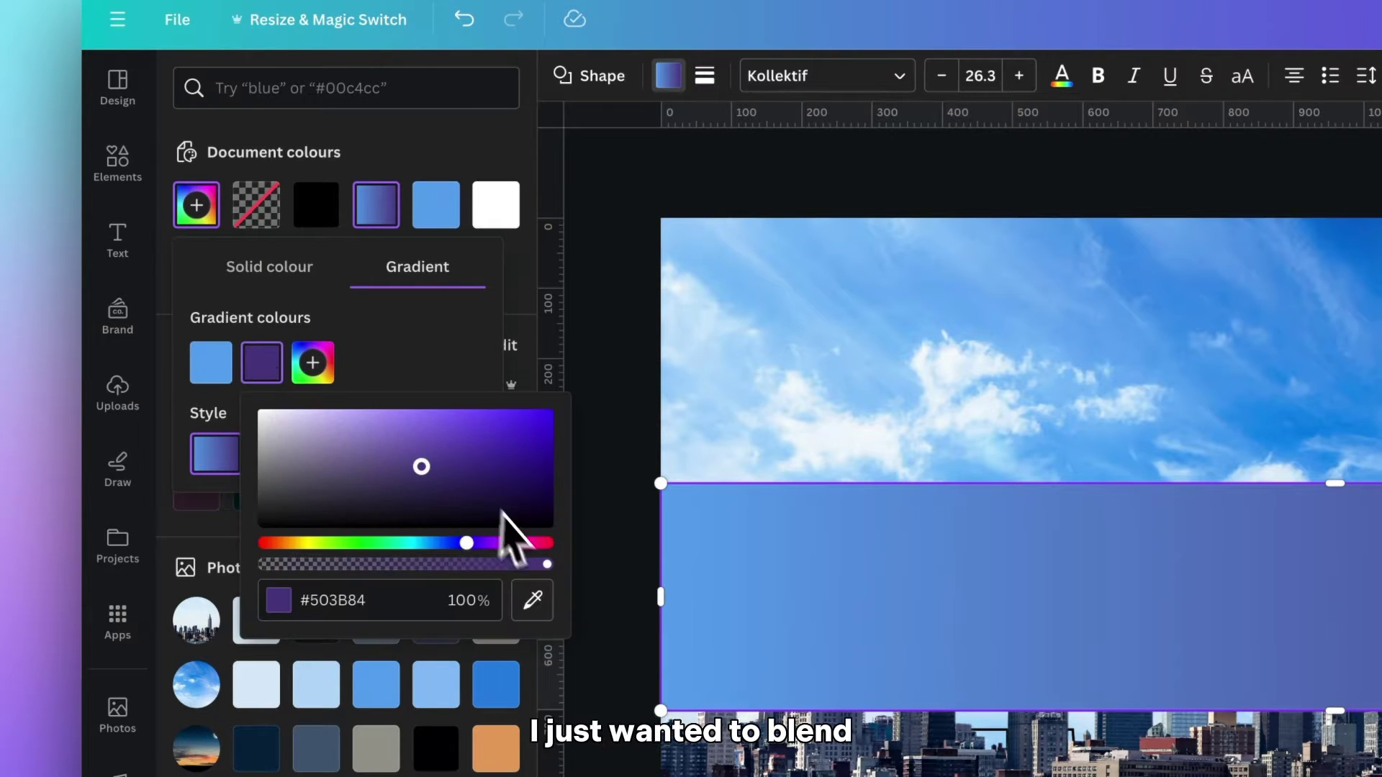
{"action": "left_click_drag", "start_coordinate": [547, 564], "coordinate": [289, 565]}
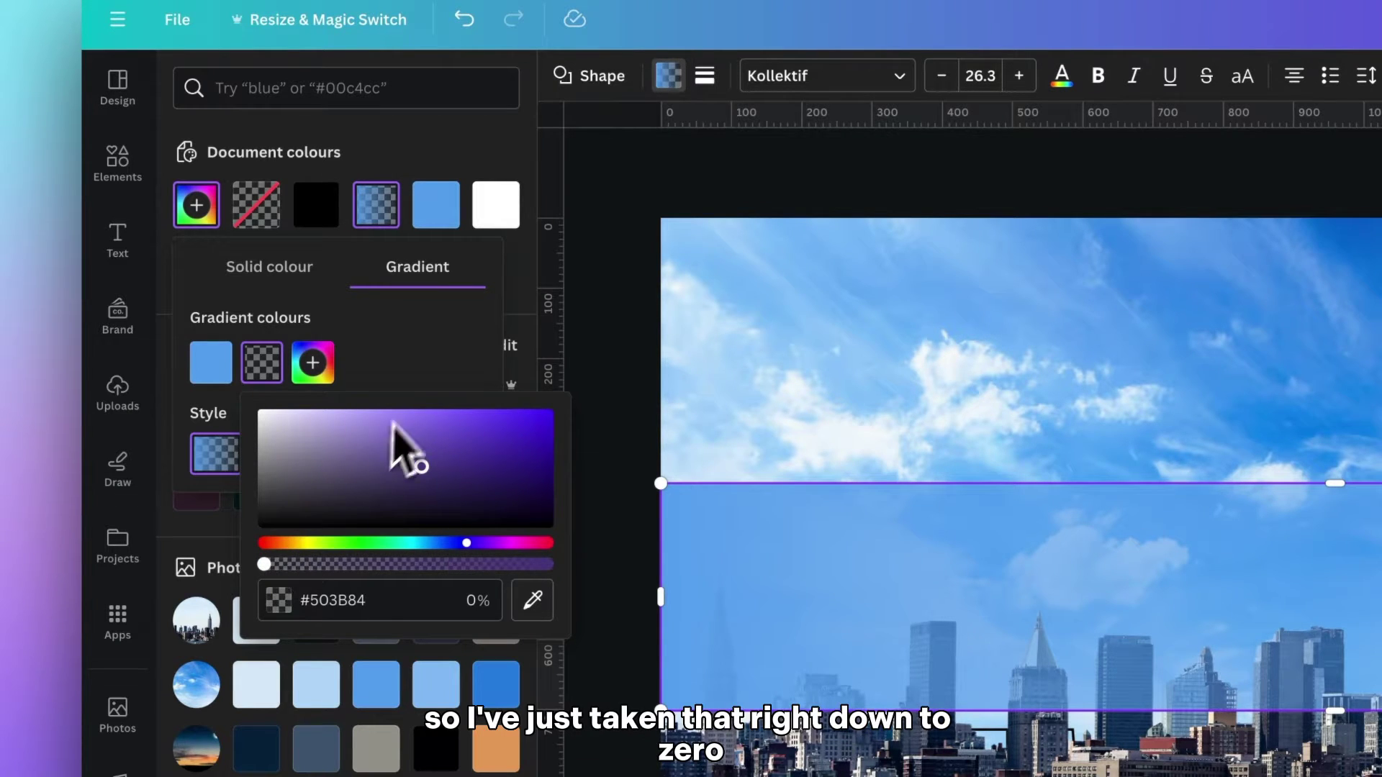
{"action": "left_click", "coordinate": [290, 457]}
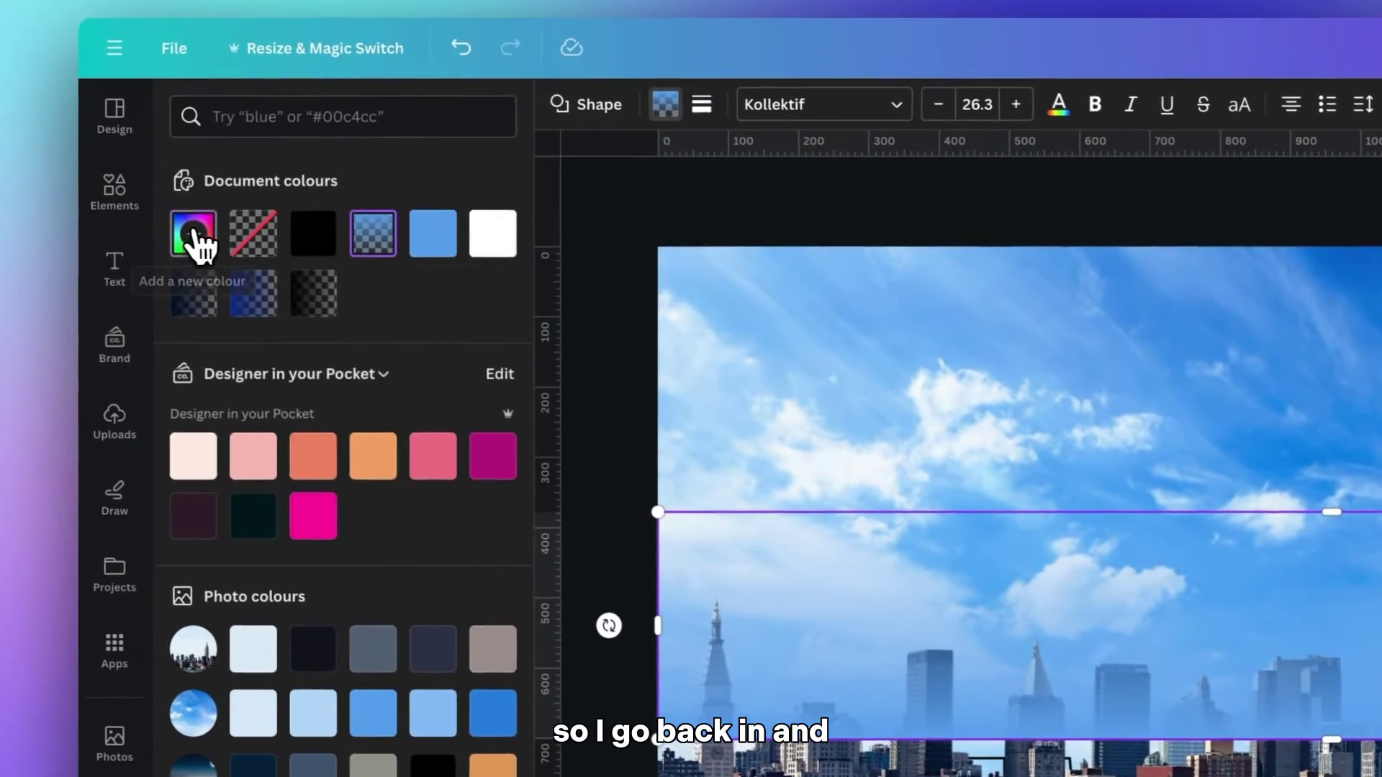
Step: Darken the other gradient stop to near-black #000407 and move the box to the page bottom
{"action": "left_click", "coordinate": [196, 234]}
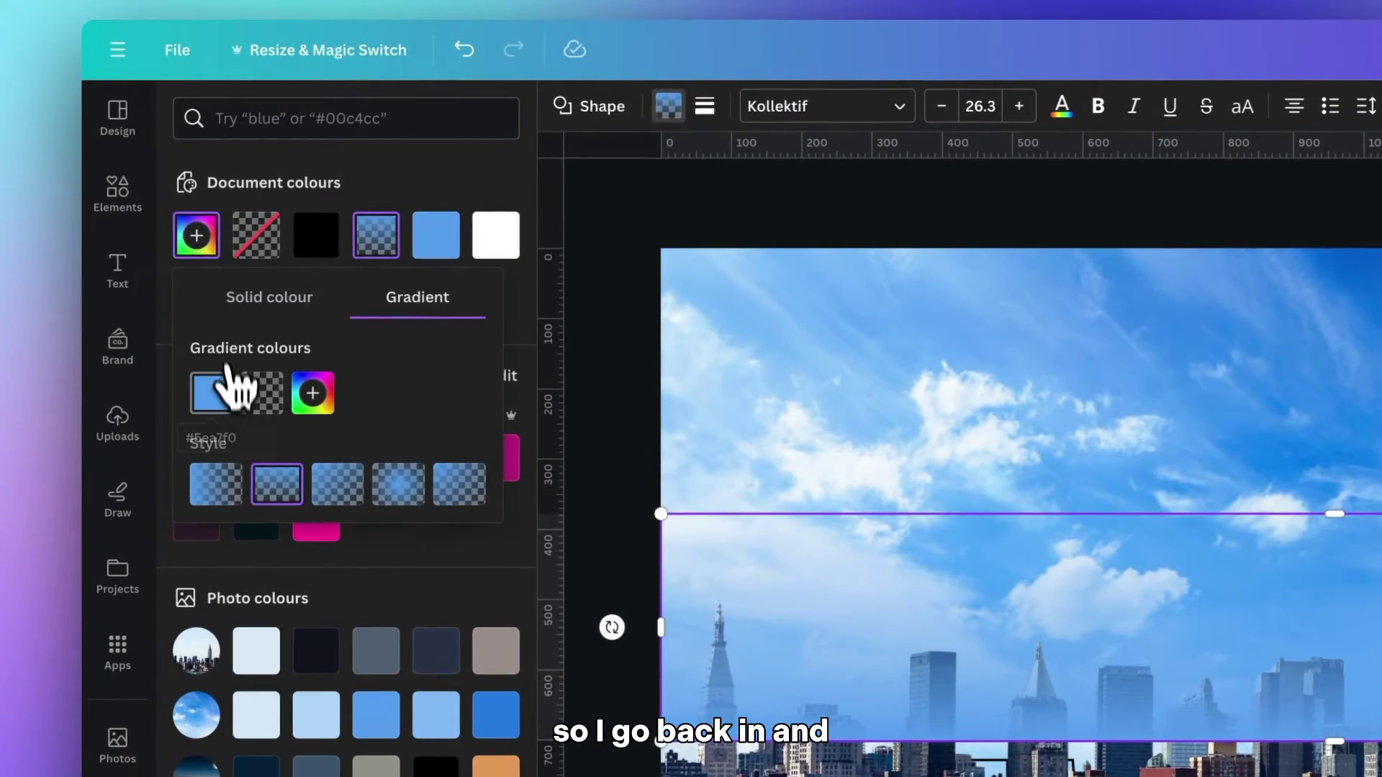
{"action": "left_click", "coordinate": [224, 397]}
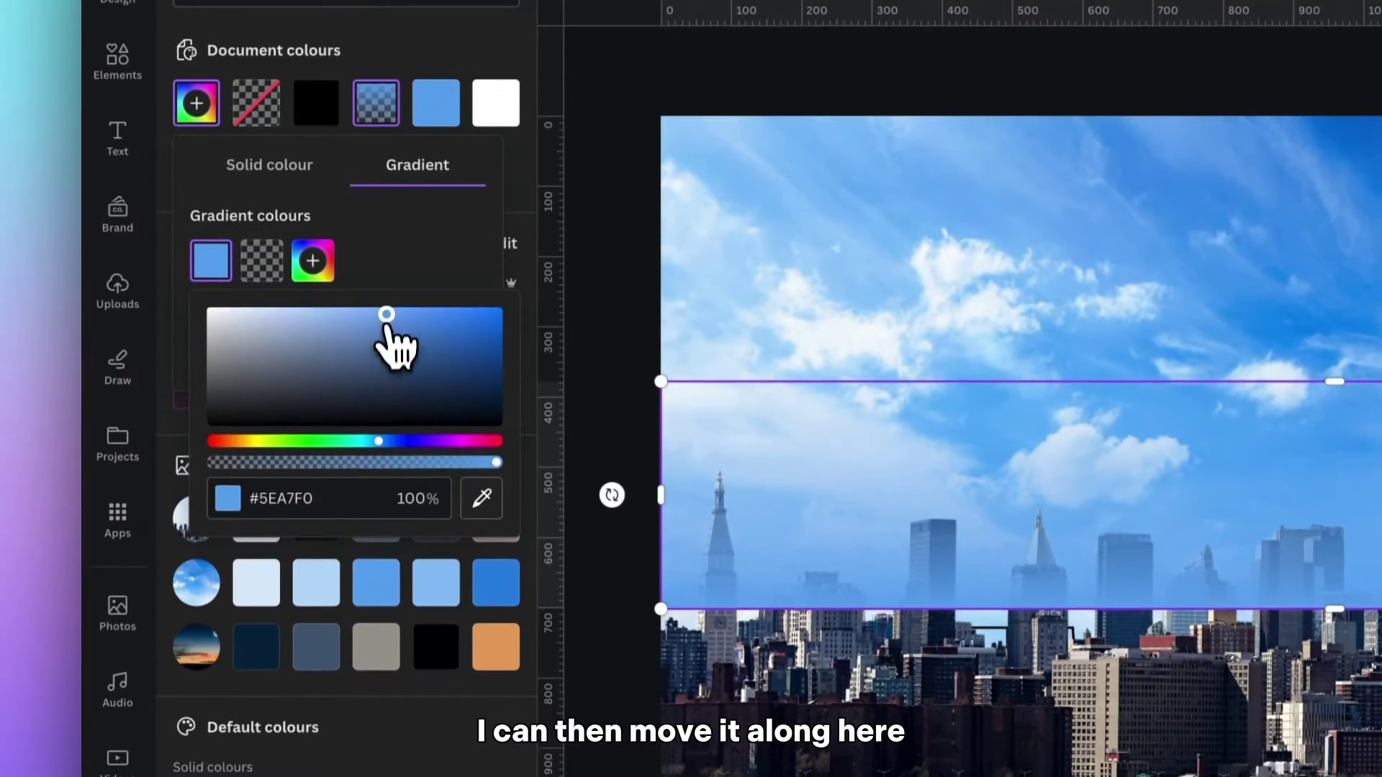
{"action": "left_click_drag", "start_coordinate": [386, 362], "coordinate": [408, 437]}
{"action": "left_click_drag", "start_coordinate": [408, 384], "coordinate": [482, 405]}
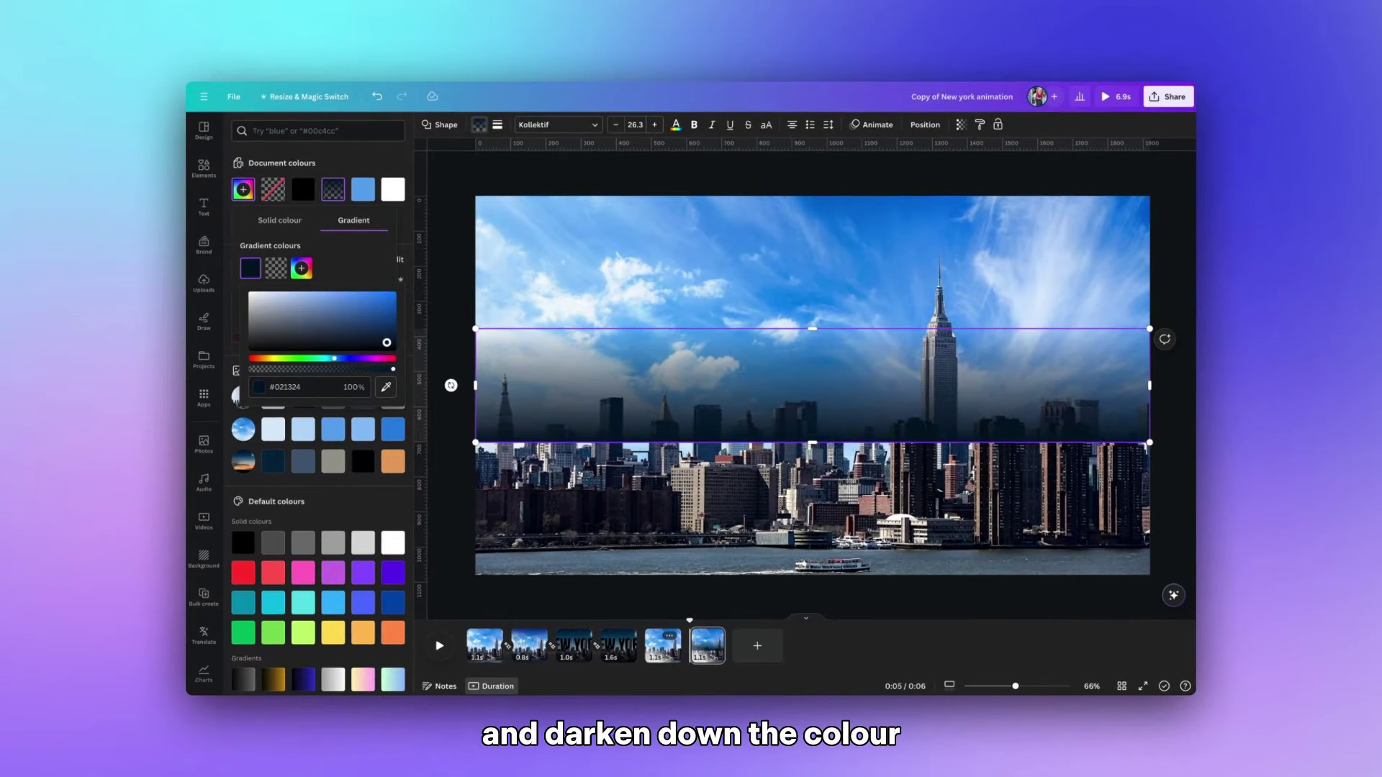
{"action": "left_click_drag", "start_coordinate": [386, 343], "coordinate": [387, 348]}
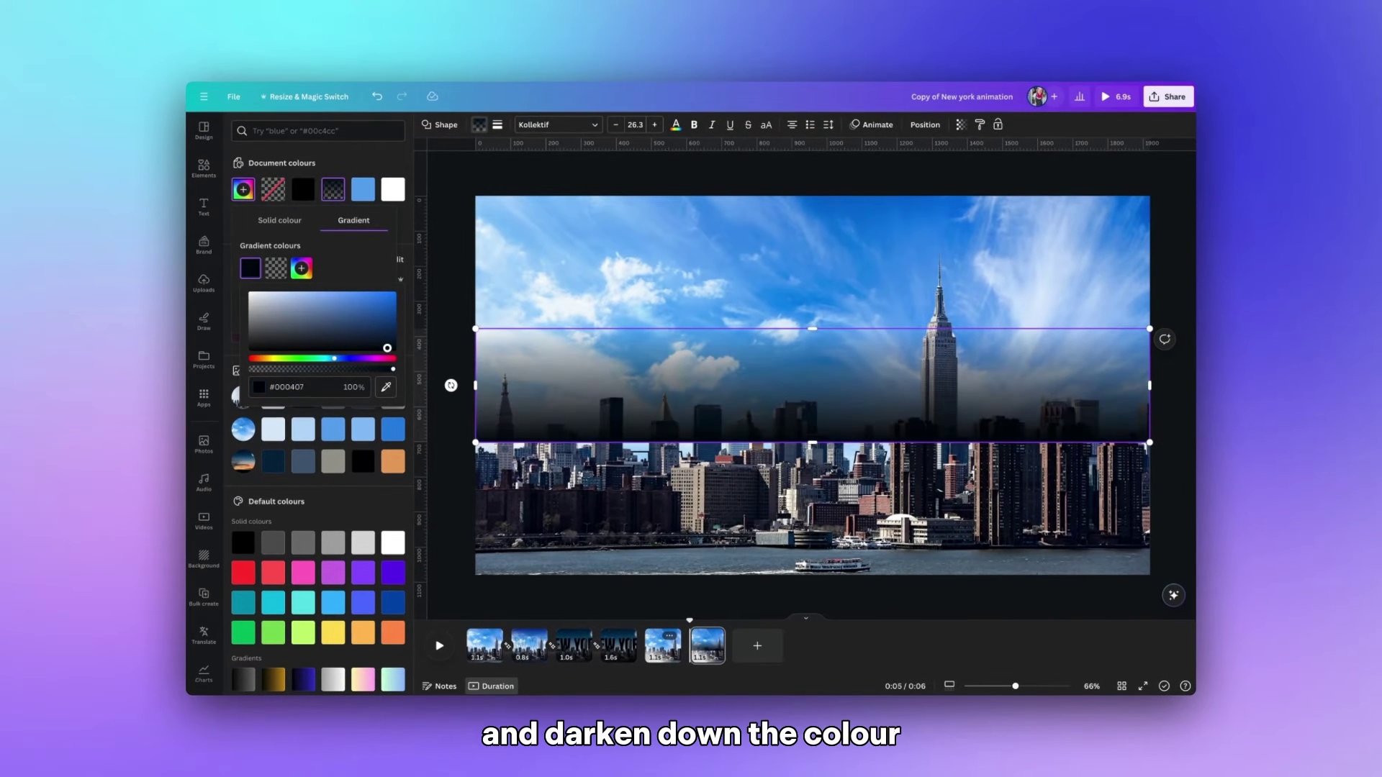
{"action": "left_click", "coordinate": [555, 376]}
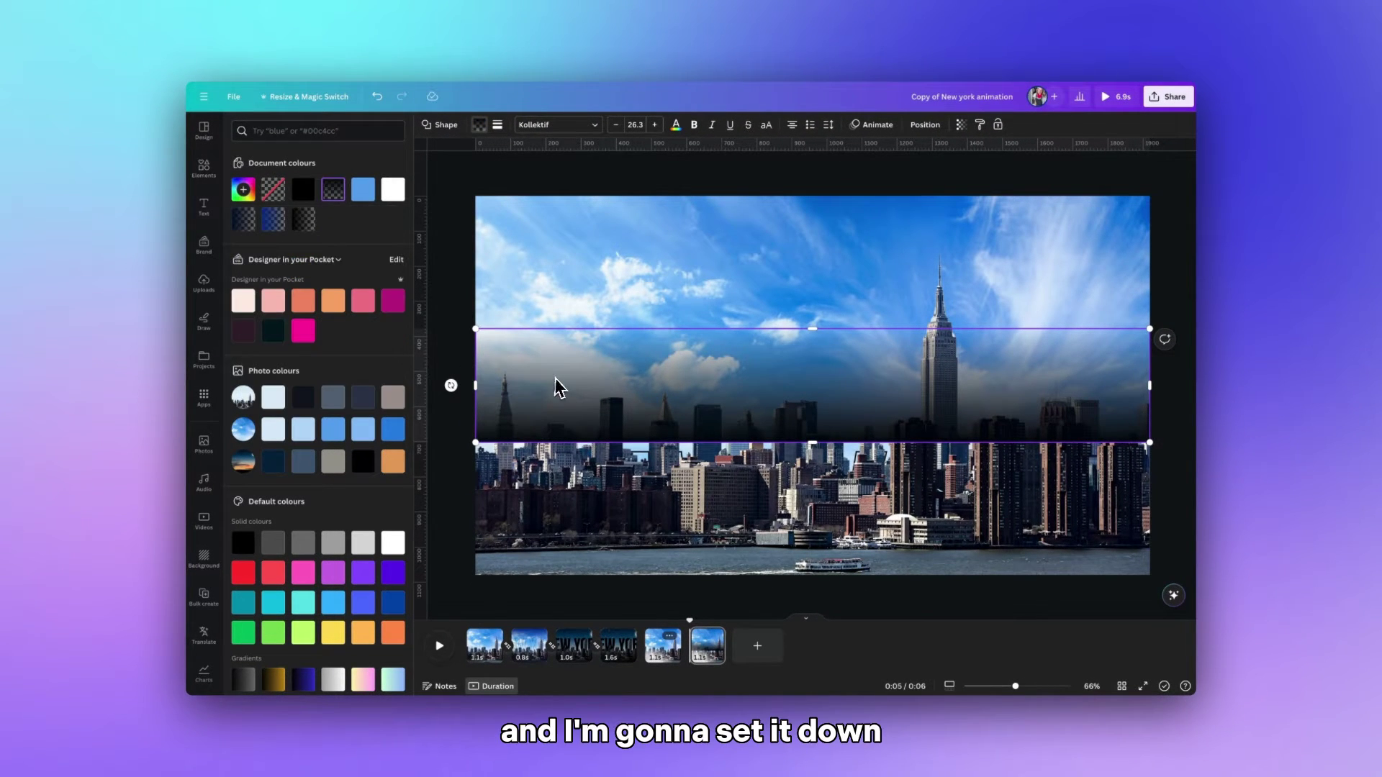
{"action": "left_click_drag", "start_coordinate": [555, 376], "coordinate": [552, 506]}
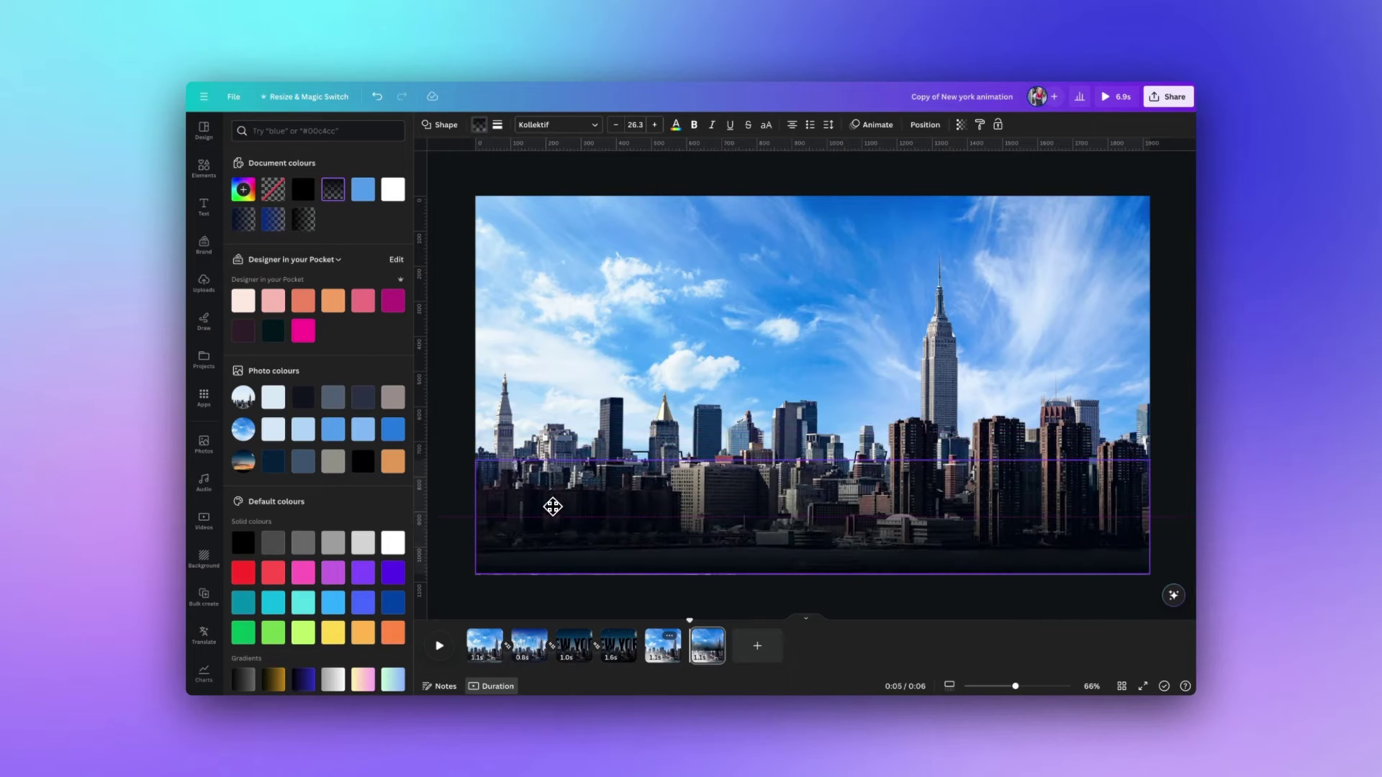
{"action": "left_click", "coordinate": [481, 478]}
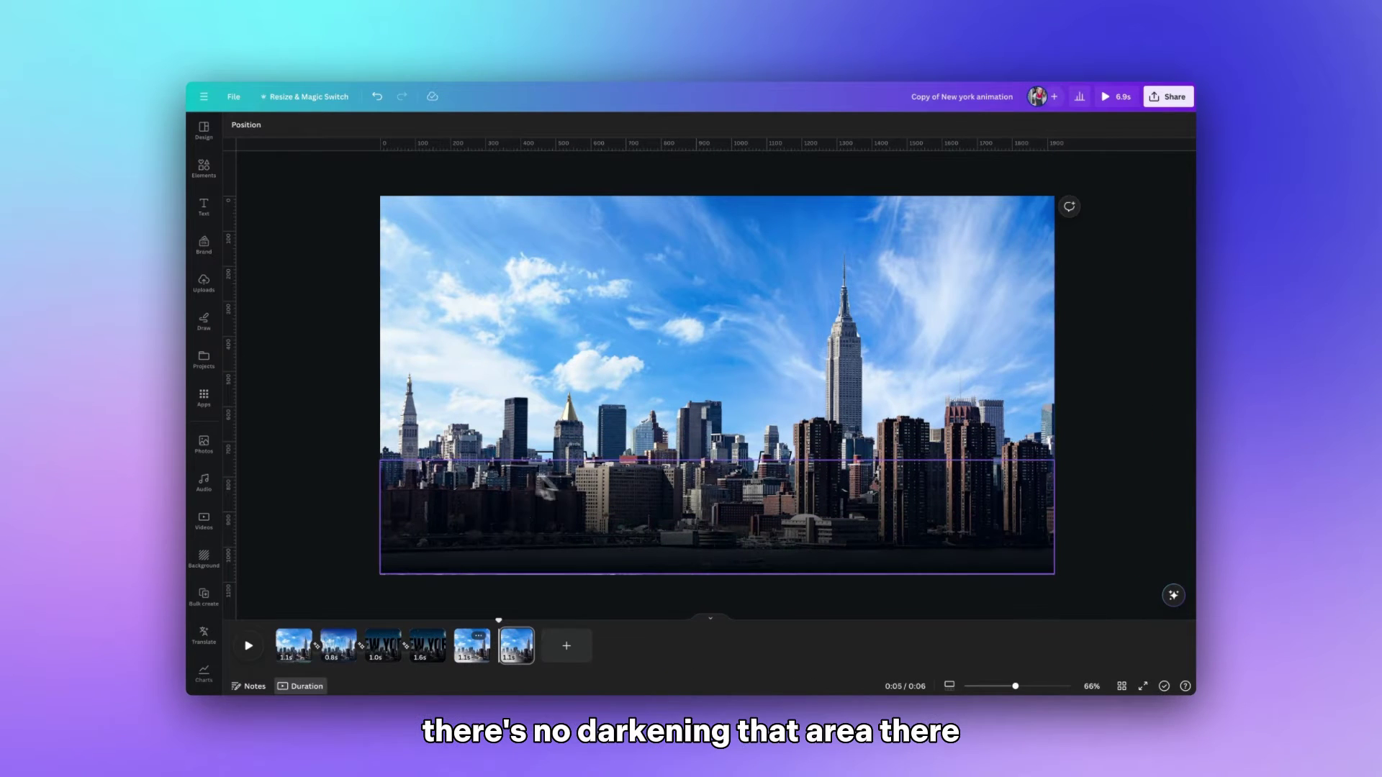
Step: Move the gradient box up over the sky and rotate it 180°
{"action": "left_click", "coordinate": [668, 523]}
{"action": "left_click_drag", "start_coordinate": [669, 524], "coordinate": [676, 367]}
{"action": "left_click_drag", "start_coordinate": [355, 365], "coordinate": [826, 268]}
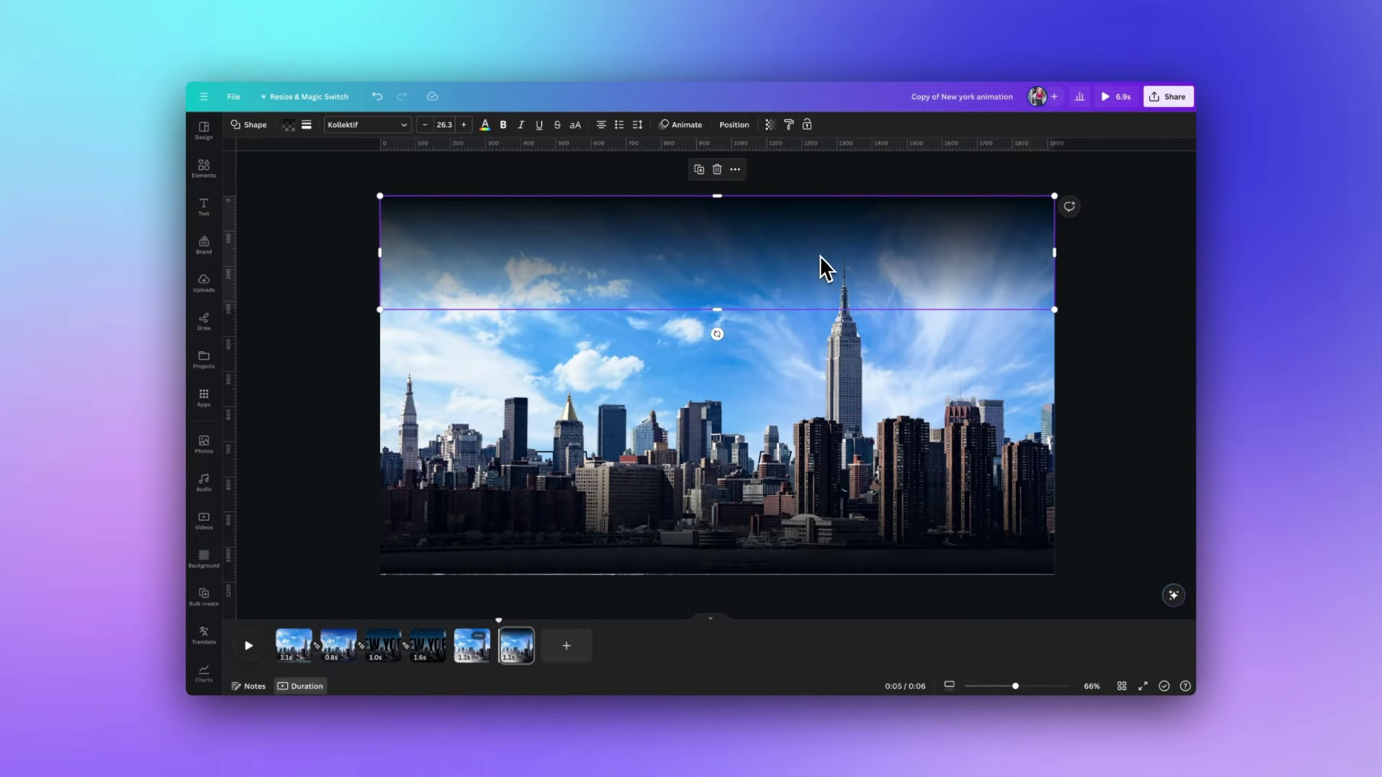
Step: Change the band's dark gradient stop to deep blue #0353A4
{"action": "left_click", "coordinate": [289, 126]}
{"action": "left_click", "coordinate": [262, 213]}
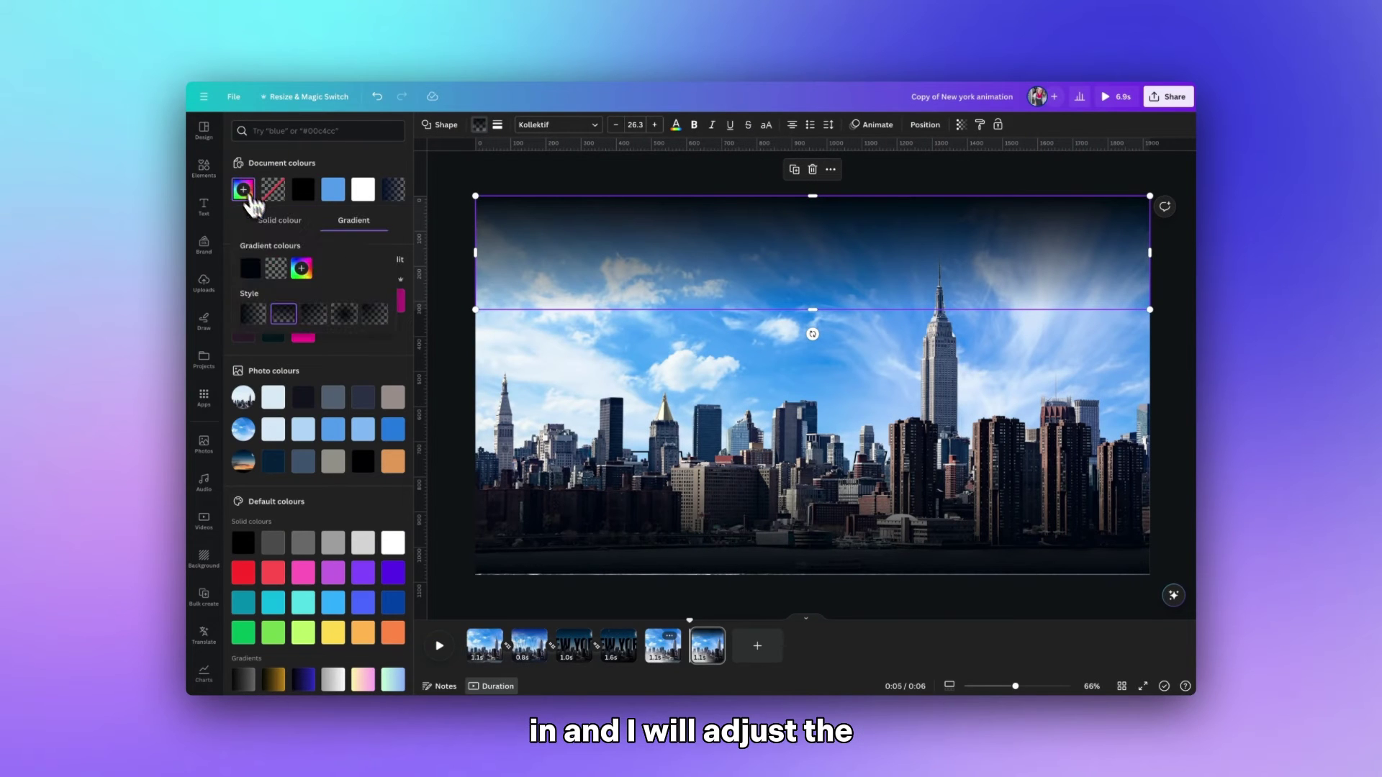
{"action": "left_click", "coordinate": [251, 269]}
{"action": "left_click_drag", "start_coordinate": [382, 331], "coordinate": [393, 318]}
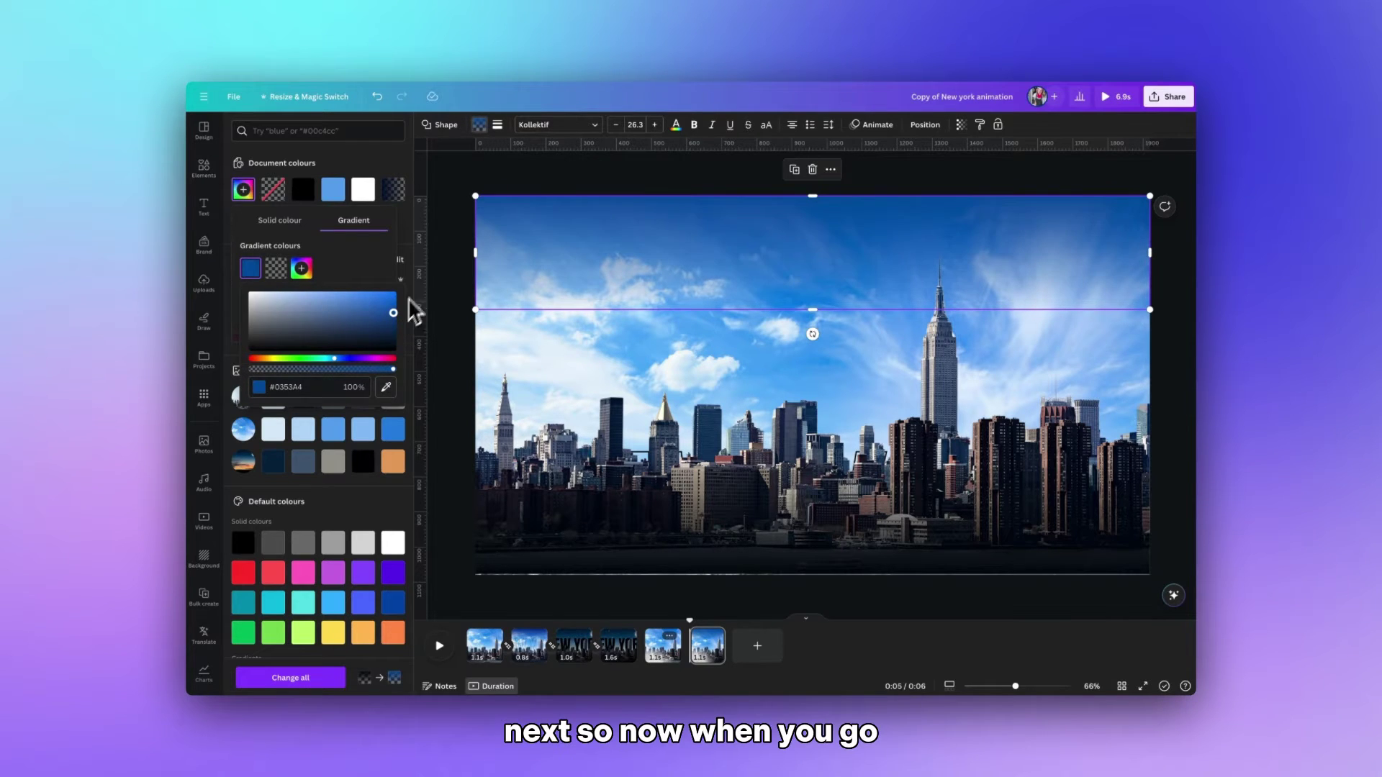
{"action": "left_click", "coordinate": [446, 536]}
{"action": "mouse_move", "coordinate": [475, 617]}
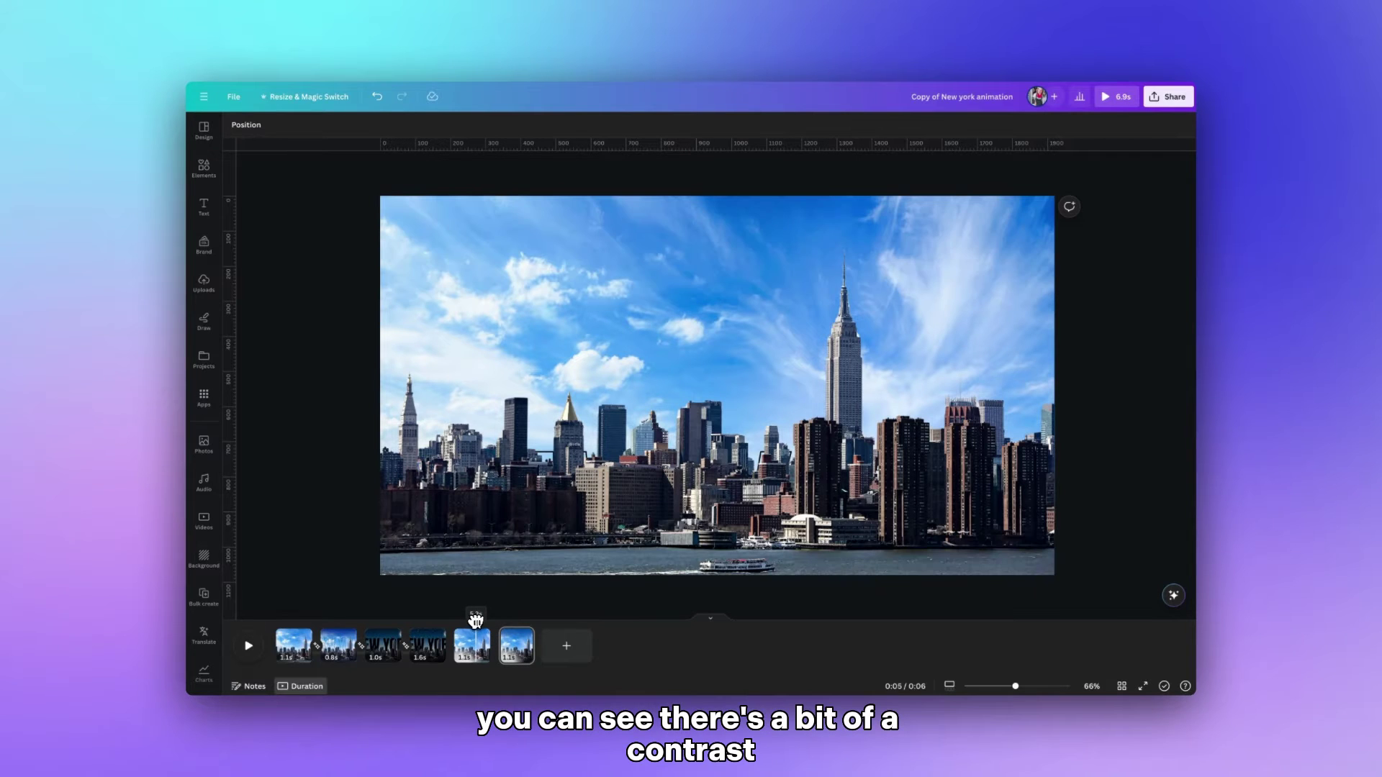
Step: Raise the NEW YORK outline text above the skyline
{"action": "left_click", "coordinate": [464, 555]}
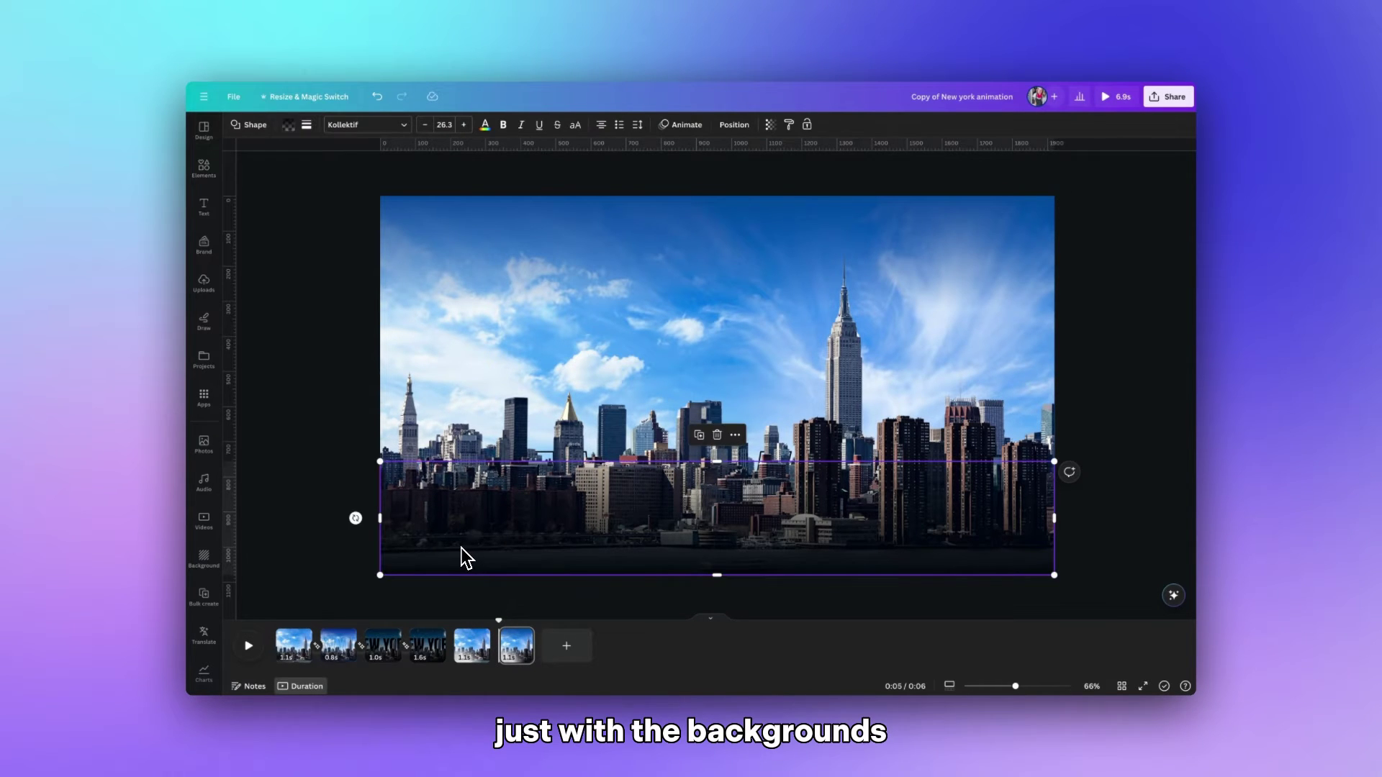
{"action": "left_click", "coordinate": [478, 474]}
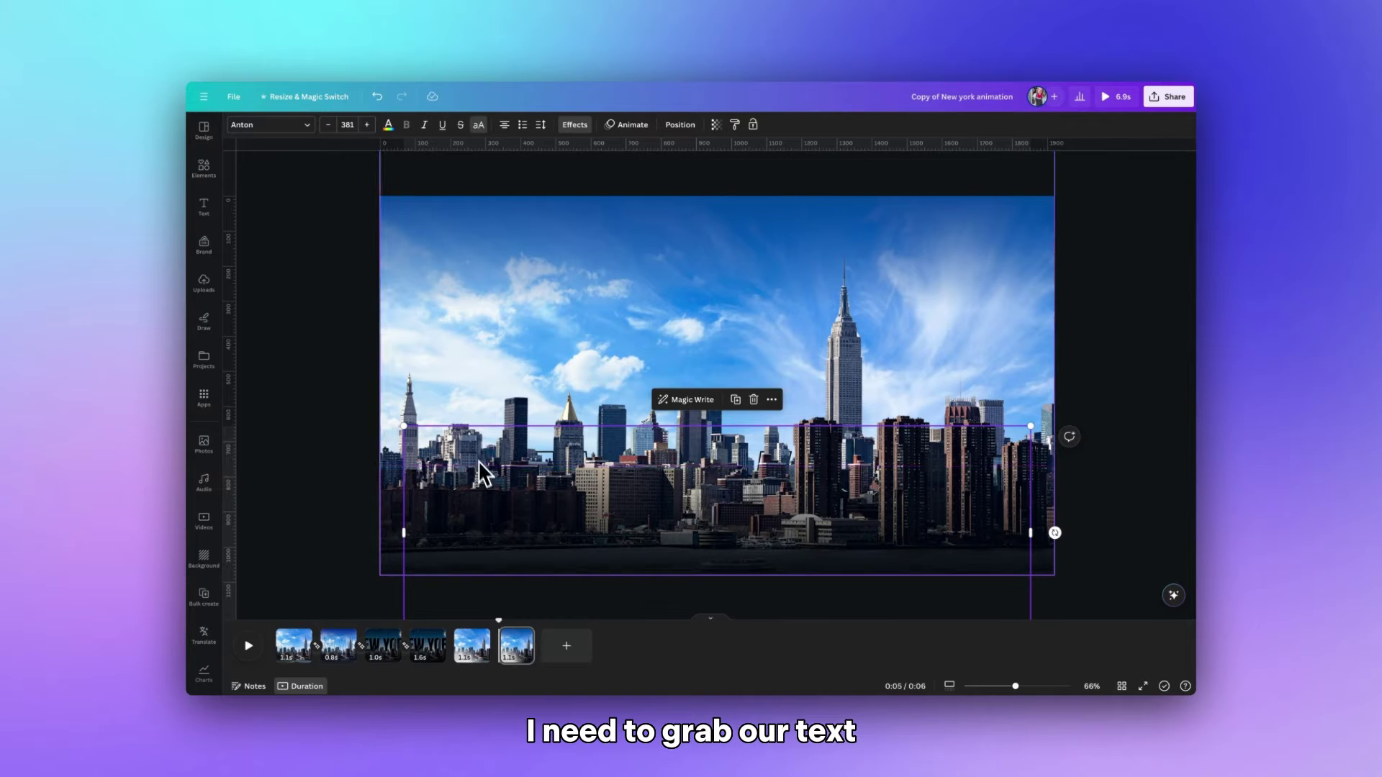
{"action": "left_click_drag", "start_coordinate": [479, 464], "coordinate": [477, 371]}
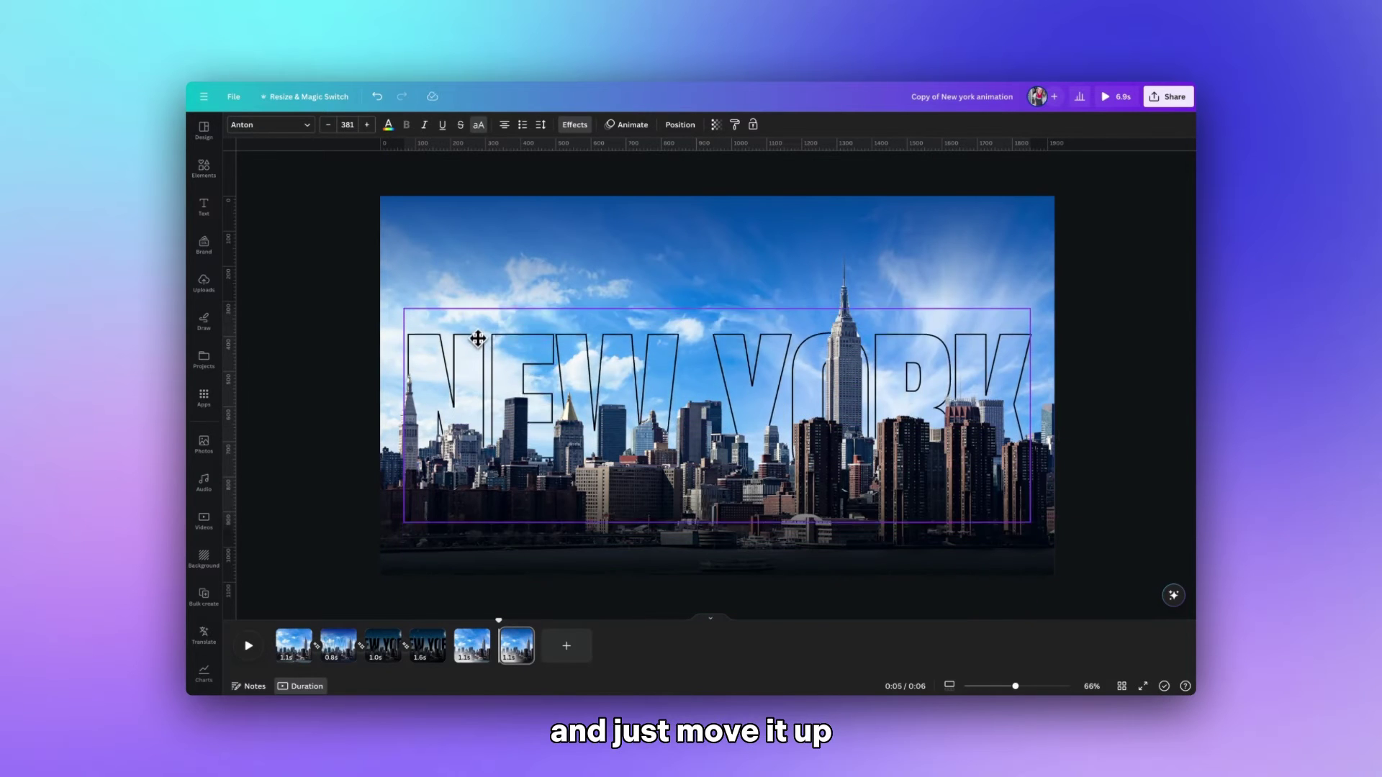
{"action": "left_click_drag", "start_coordinate": [478, 335], "coordinate": [481, 300]}
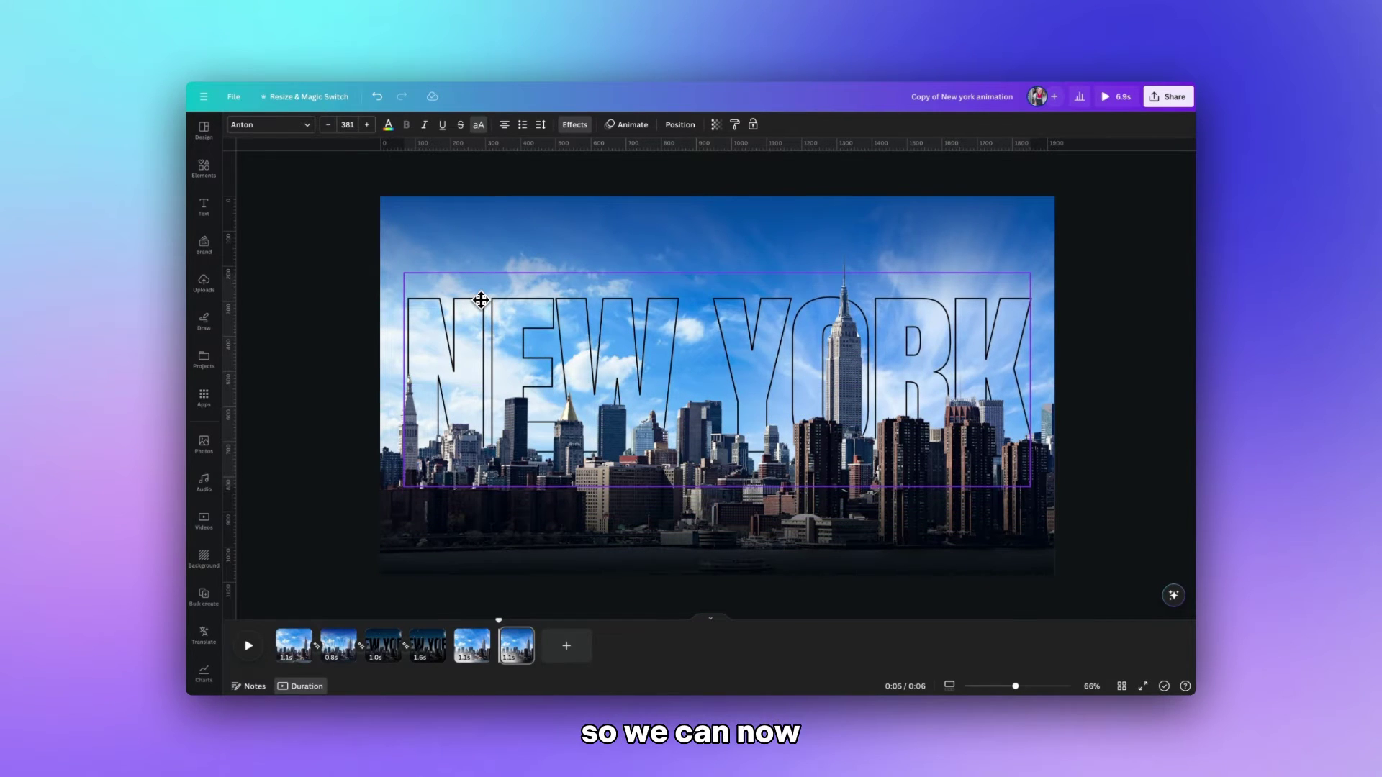
{"action": "left_click", "coordinate": [355, 369]}
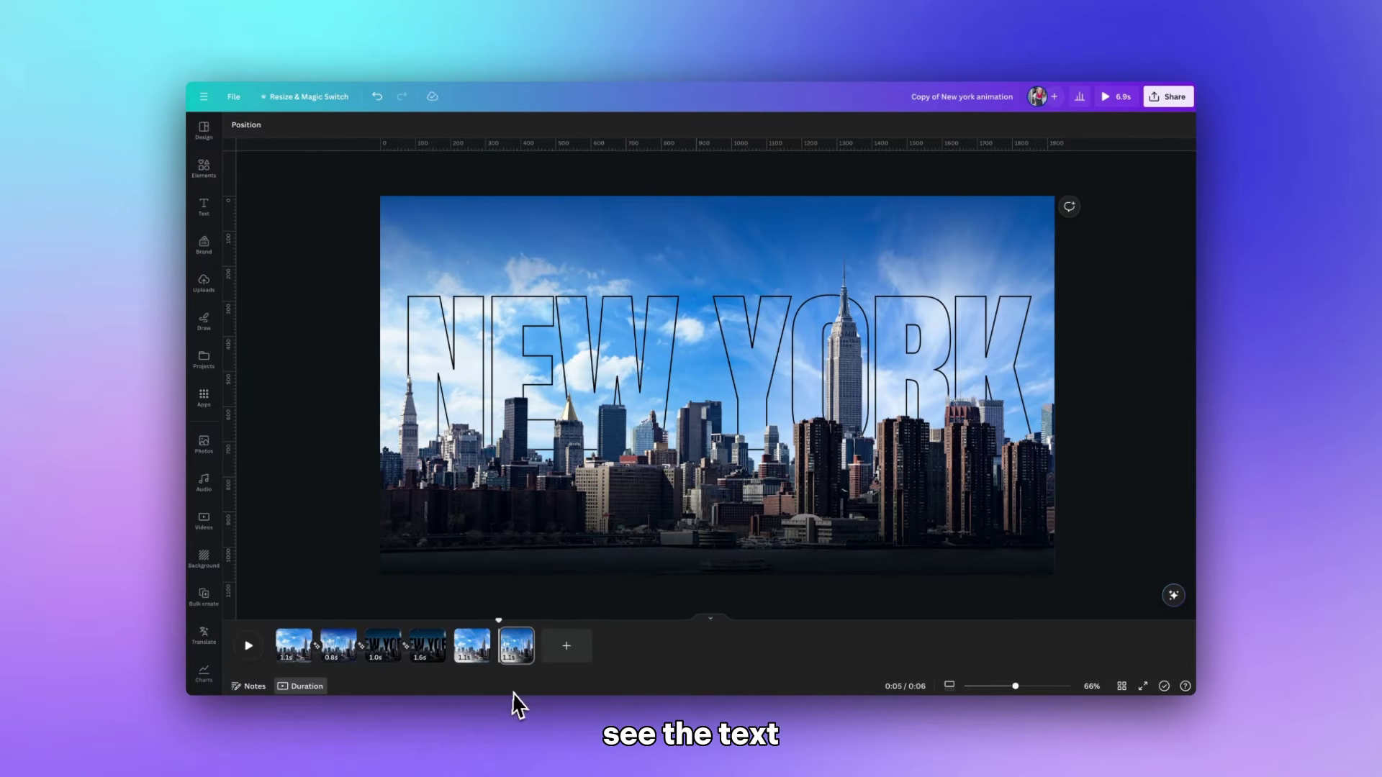
Step: Add a 0.58-second Match & Move transition between pages 5 and 6
{"action": "left_click", "coordinate": [504, 656]}
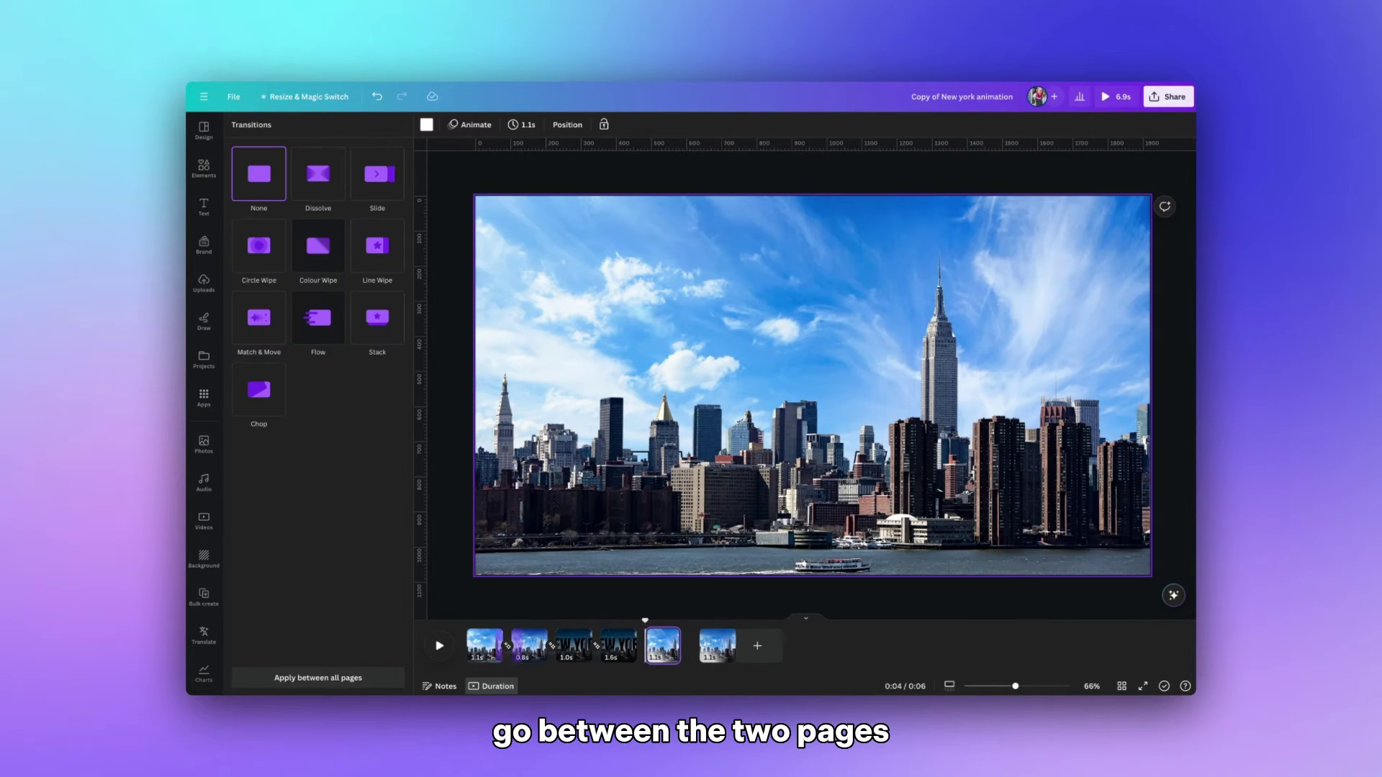
{"action": "left_click", "coordinate": [257, 325]}
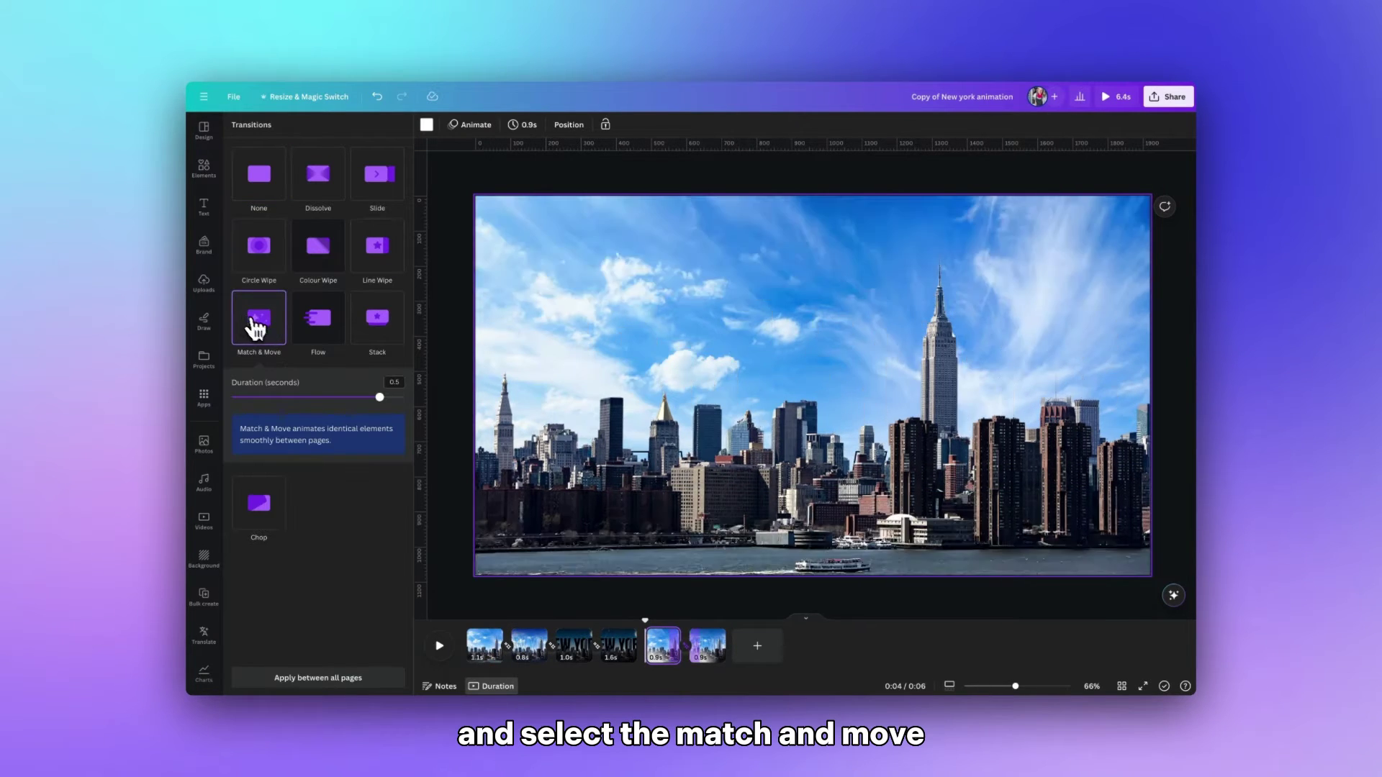
{"action": "left_click_drag", "start_coordinate": [379, 397], "coordinate": [405, 398]}
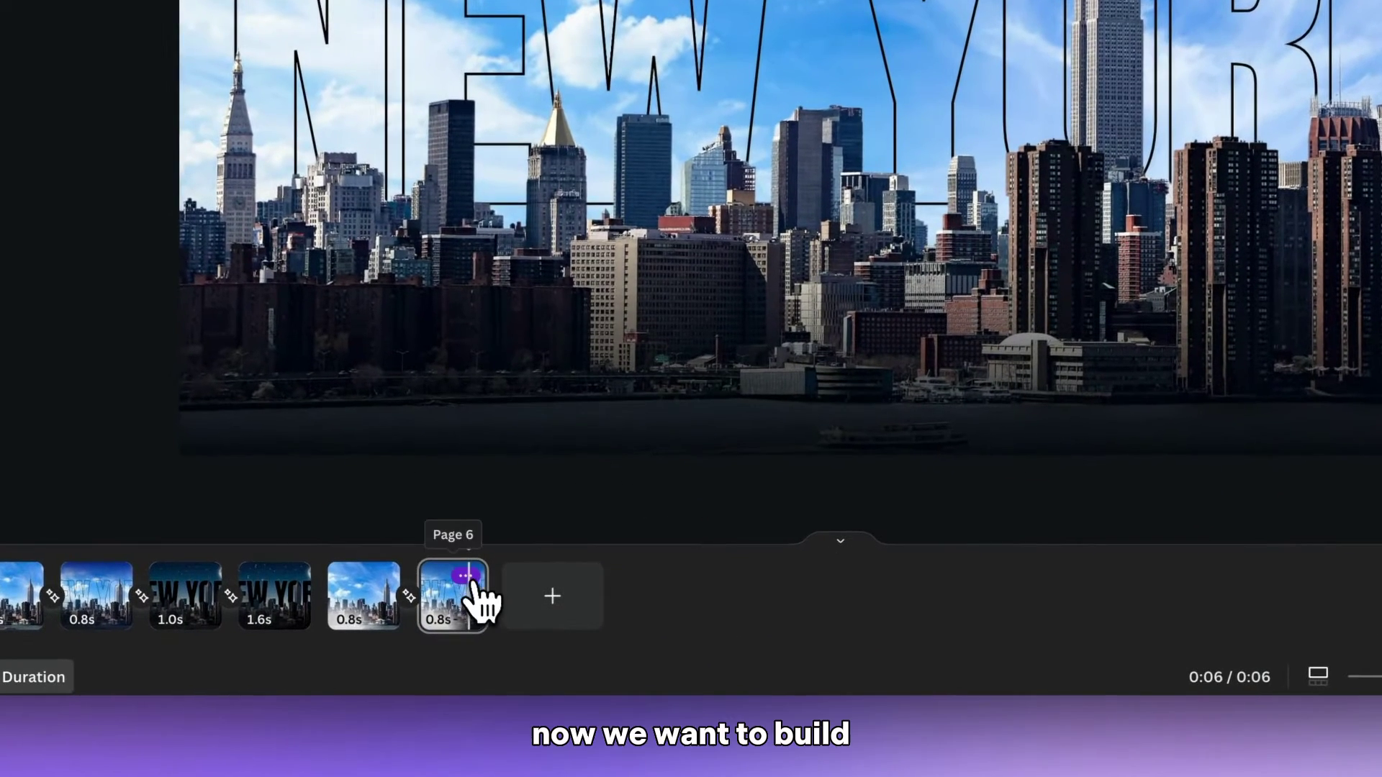
Step: Duplicate the last page as a seventh page
{"action": "left_click", "coordinate": [713, 637]}
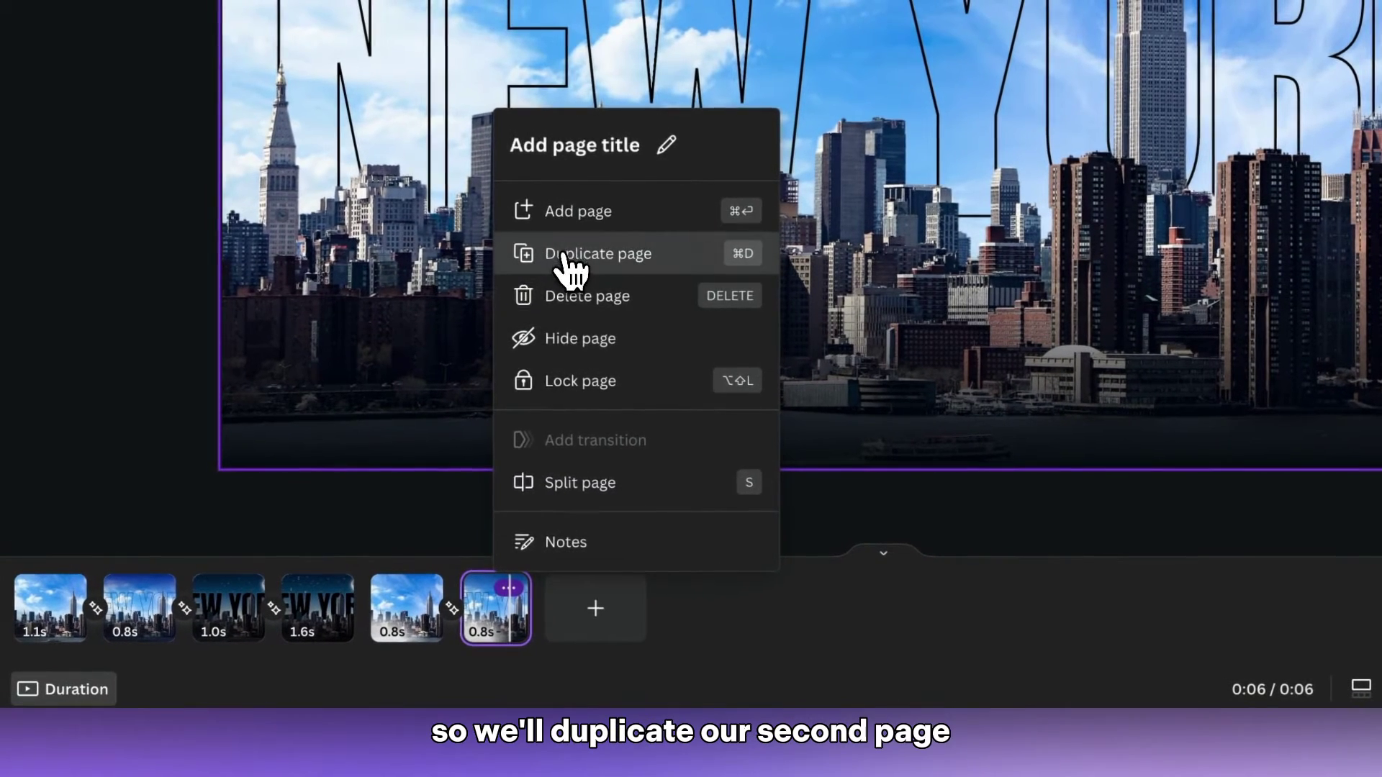
{"action": "left_click", "coordinate": [571, 270]}
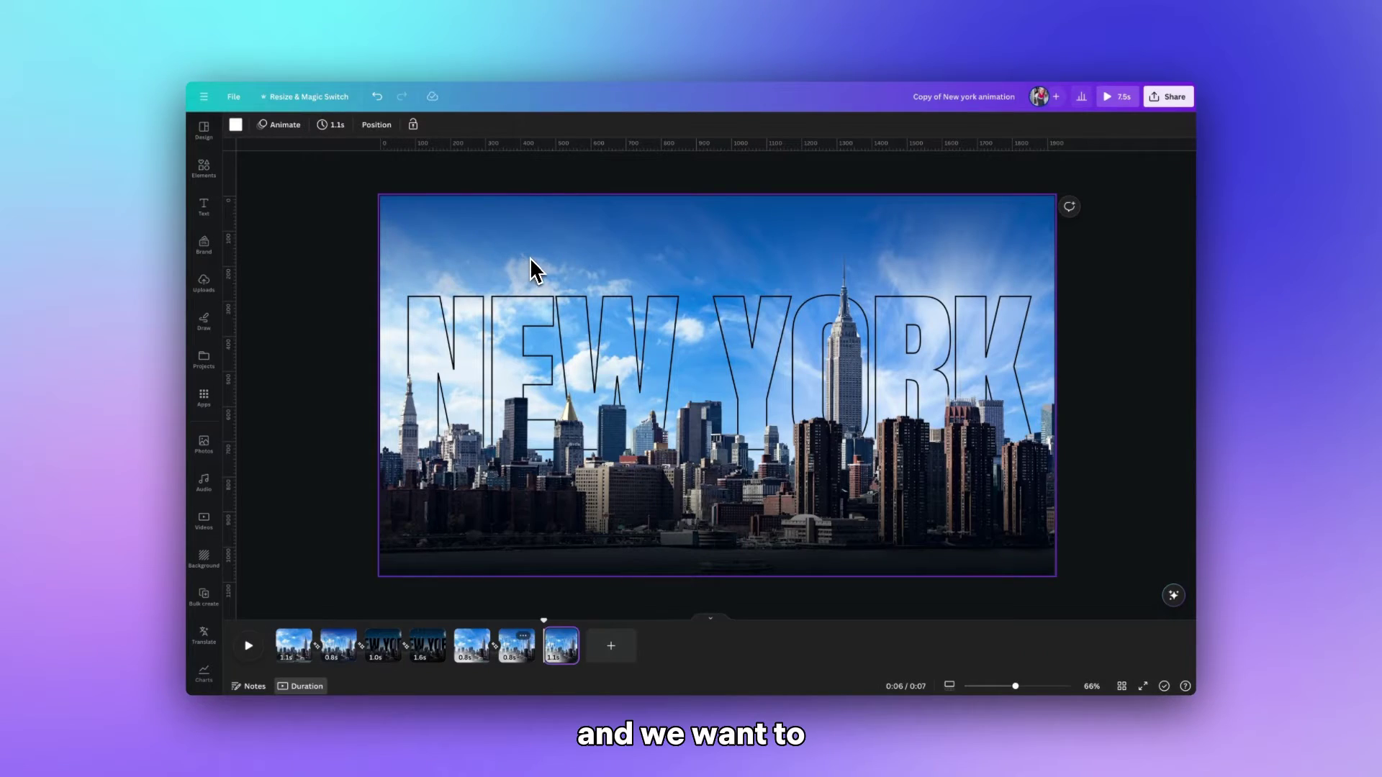
{"action": "left_click", "coordinate": [531, 261]}
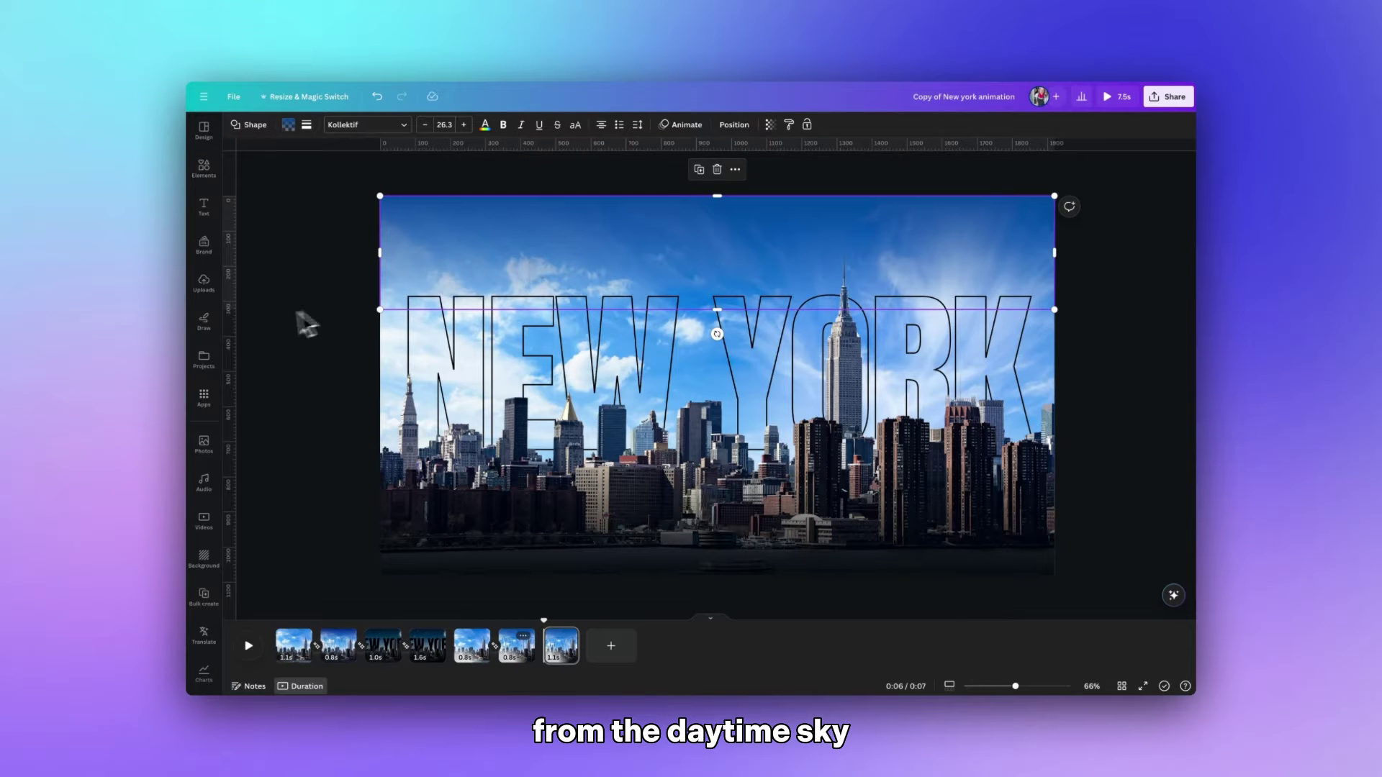
Step: Add a moonlit 'night' sky photo filling the page, layered behind the skyline
{"action": "left_click", "coordinate": [205, 444]}
{"action": "left_click", "coordinate": [375, 130]}
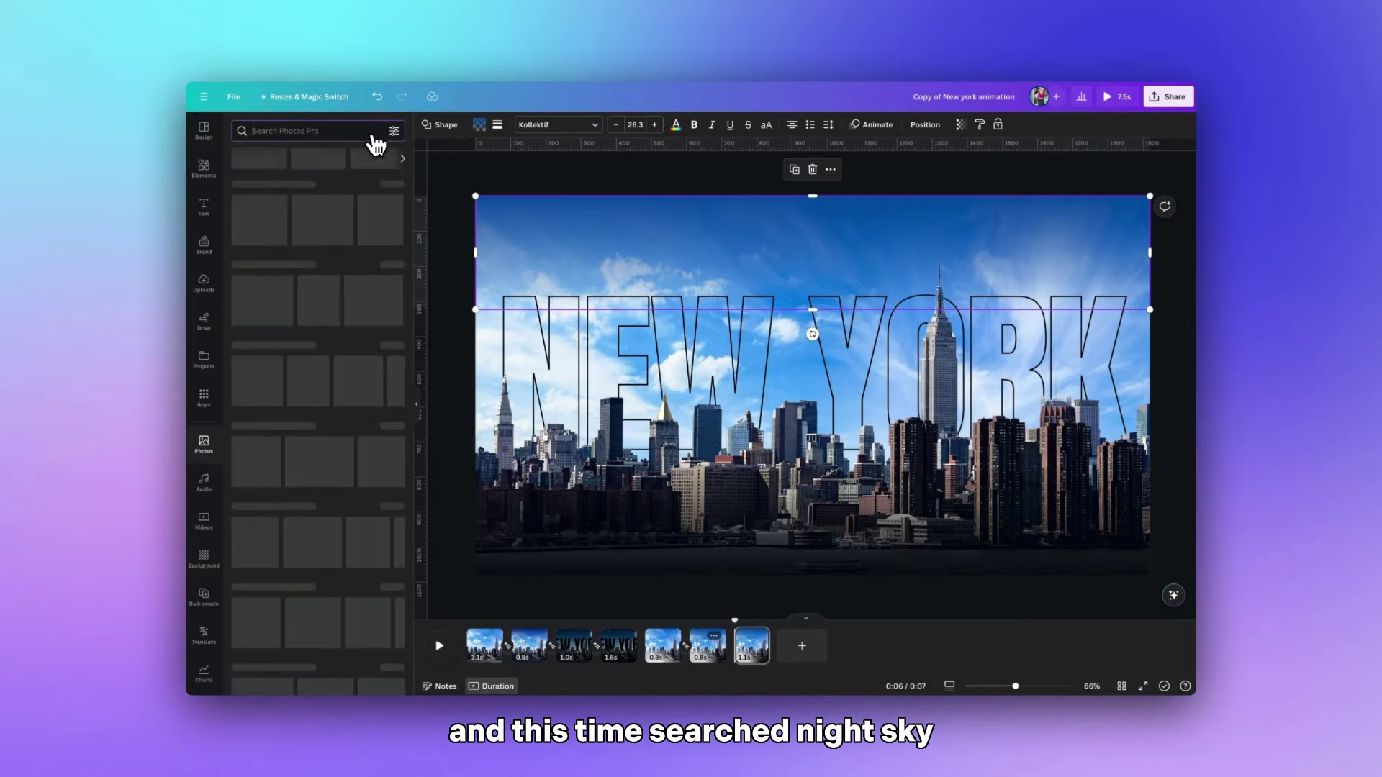
{"action": "type", "text": "night"}
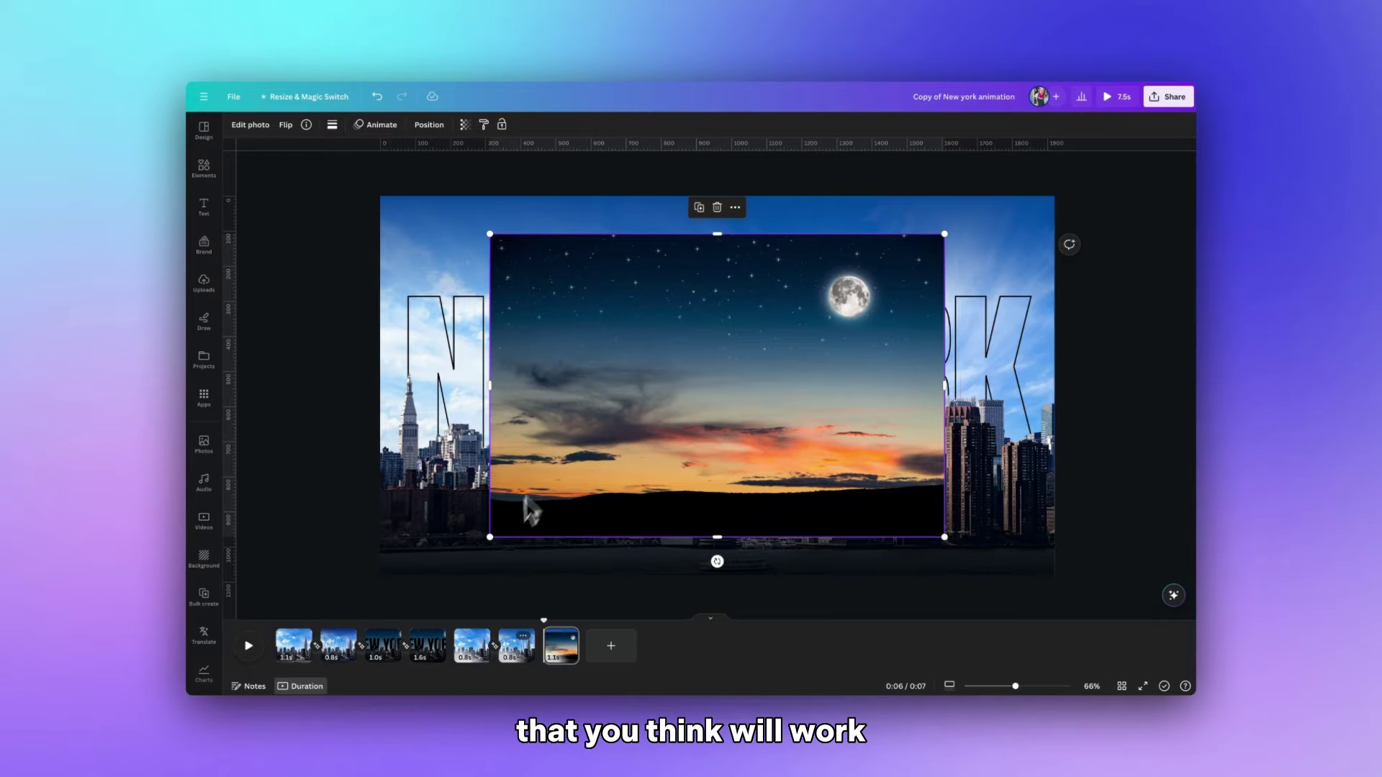
{"action": "left_click_drag", "start_coordinate": [489, 536], "coordinate": [345, 637]}
{"action": "left_click_drag", "start_coordinate": [848, 280], "coordinate": [888, 256]}
{"action": "left_click", "coordinate": [429, 126]}
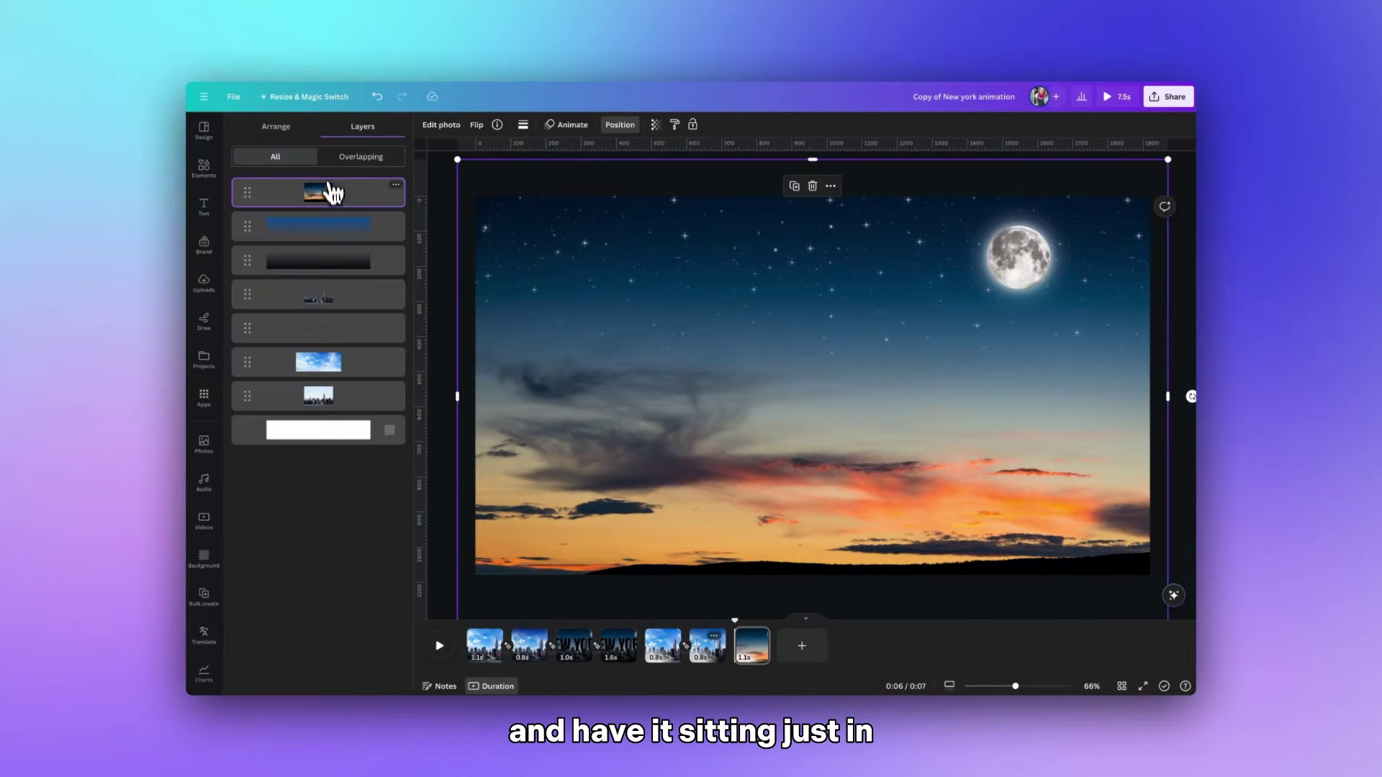
{"action": "left_click_drag", "start_coordinate": [334, 196], "coordinate": [348, 227]}
{"action": "left_click_drag", "start_coordinate": [346, 342], "coordinate": [346, 340]}
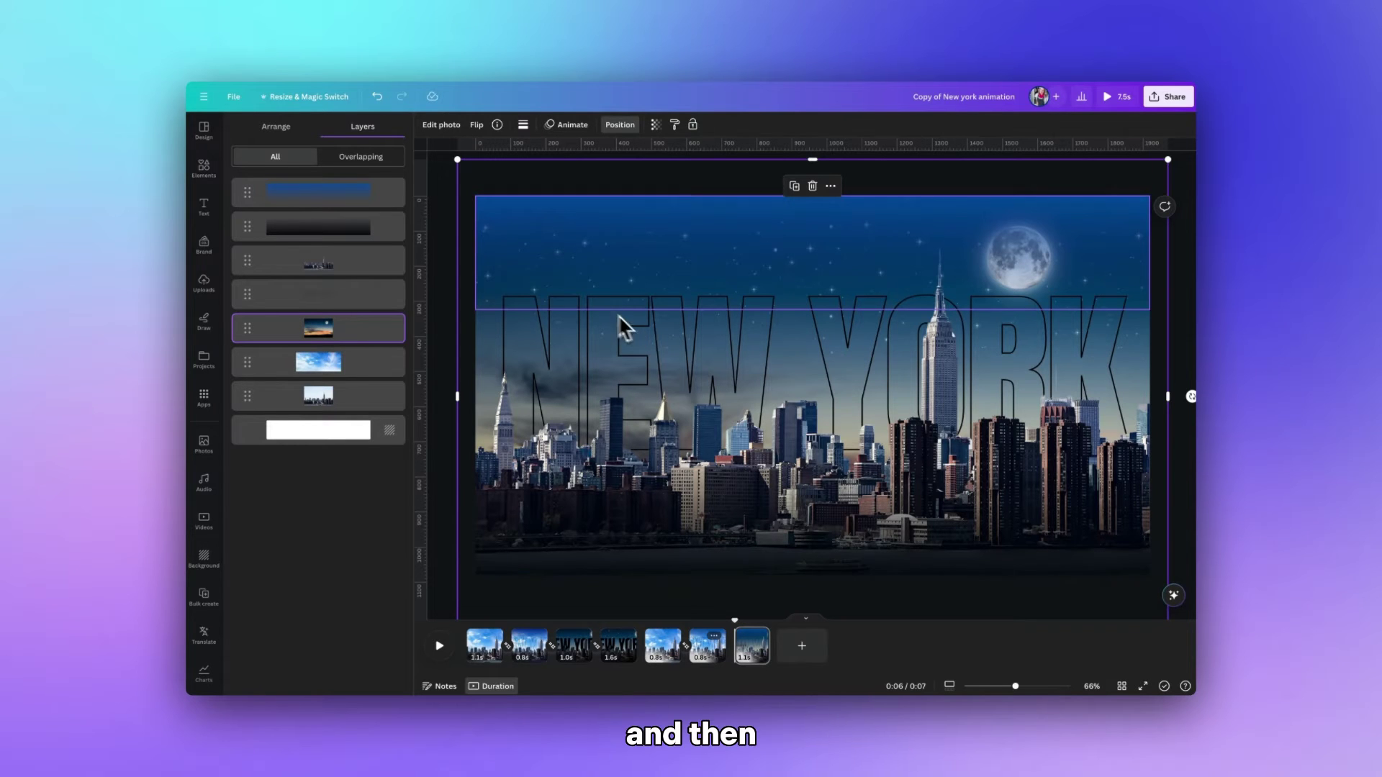
Step: Preview the NEW YORK text filling from outline to solid on the second page
{"action": "key", "text": "Escape"}
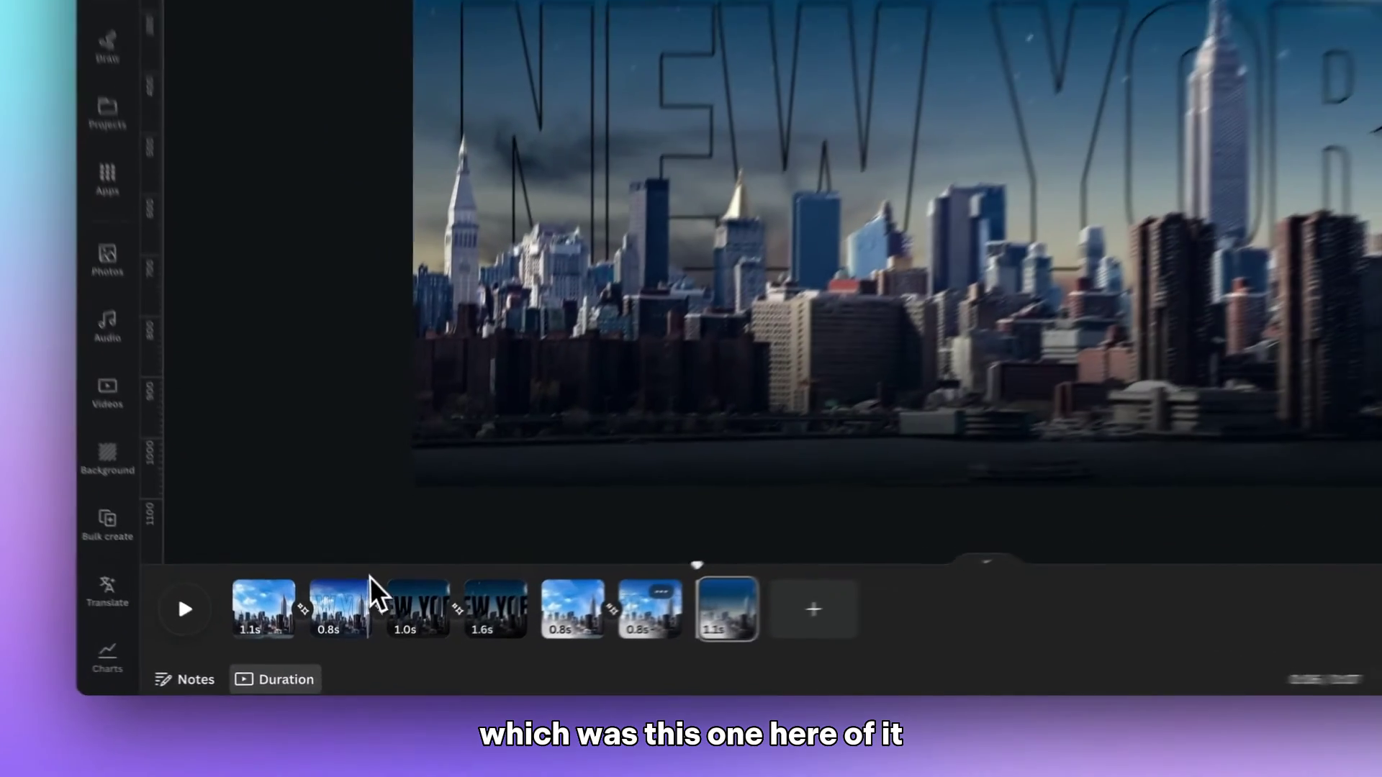
{"action": "left_click", "coordinate": [344, 643]}
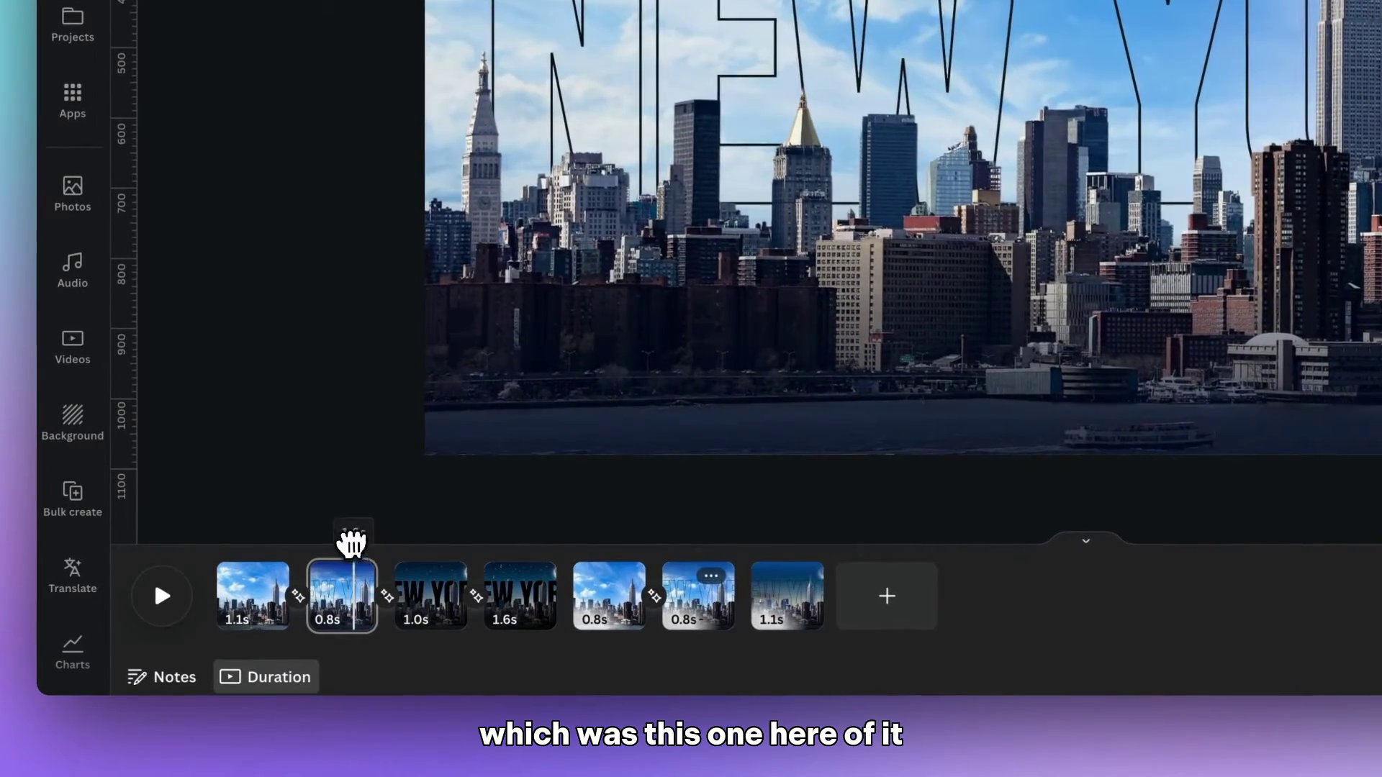
{"action": "left_click_drag", "start_coordinate": [353, 544], "coordinate": [777, 545]}
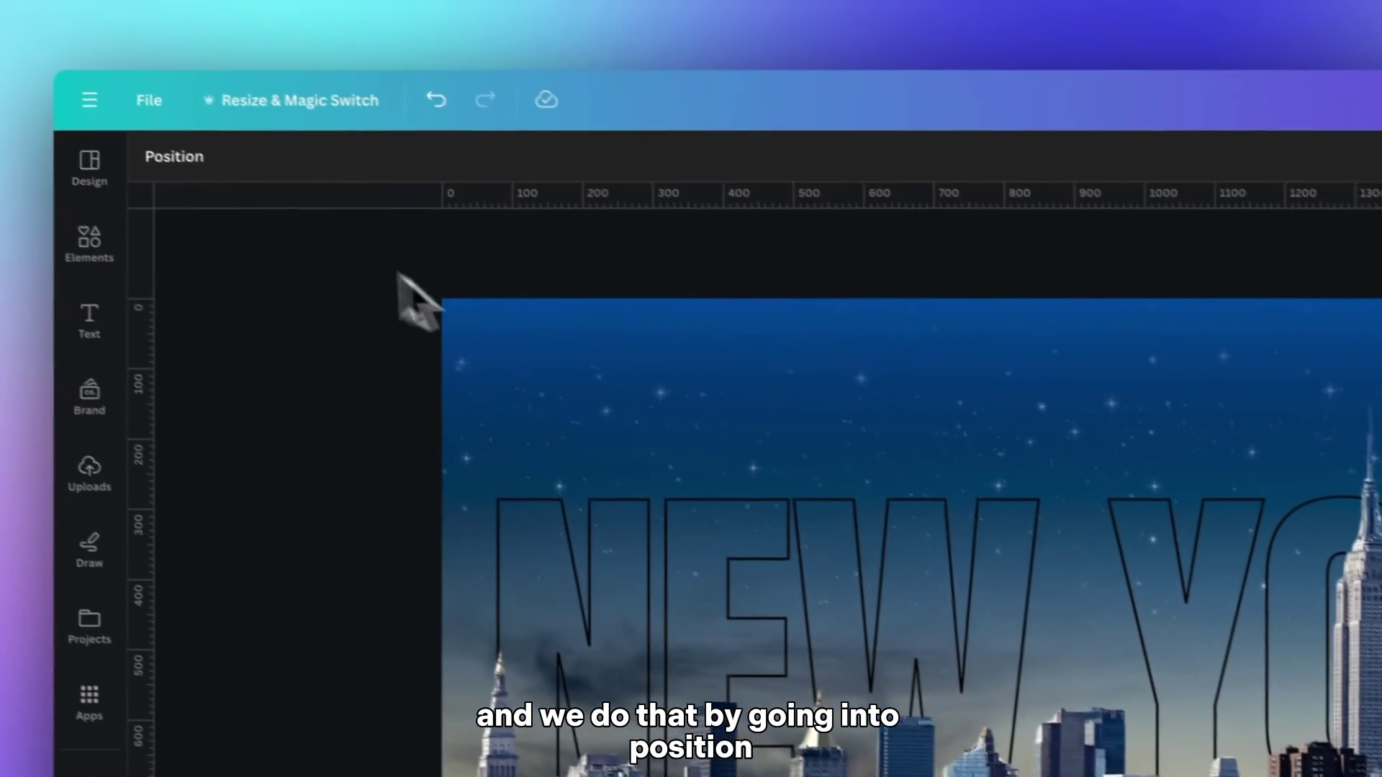
Step: Duplicate the NEW YORK outline text layer from the Layers list
{"action": "left_click", "coordinate": [173, 151]}
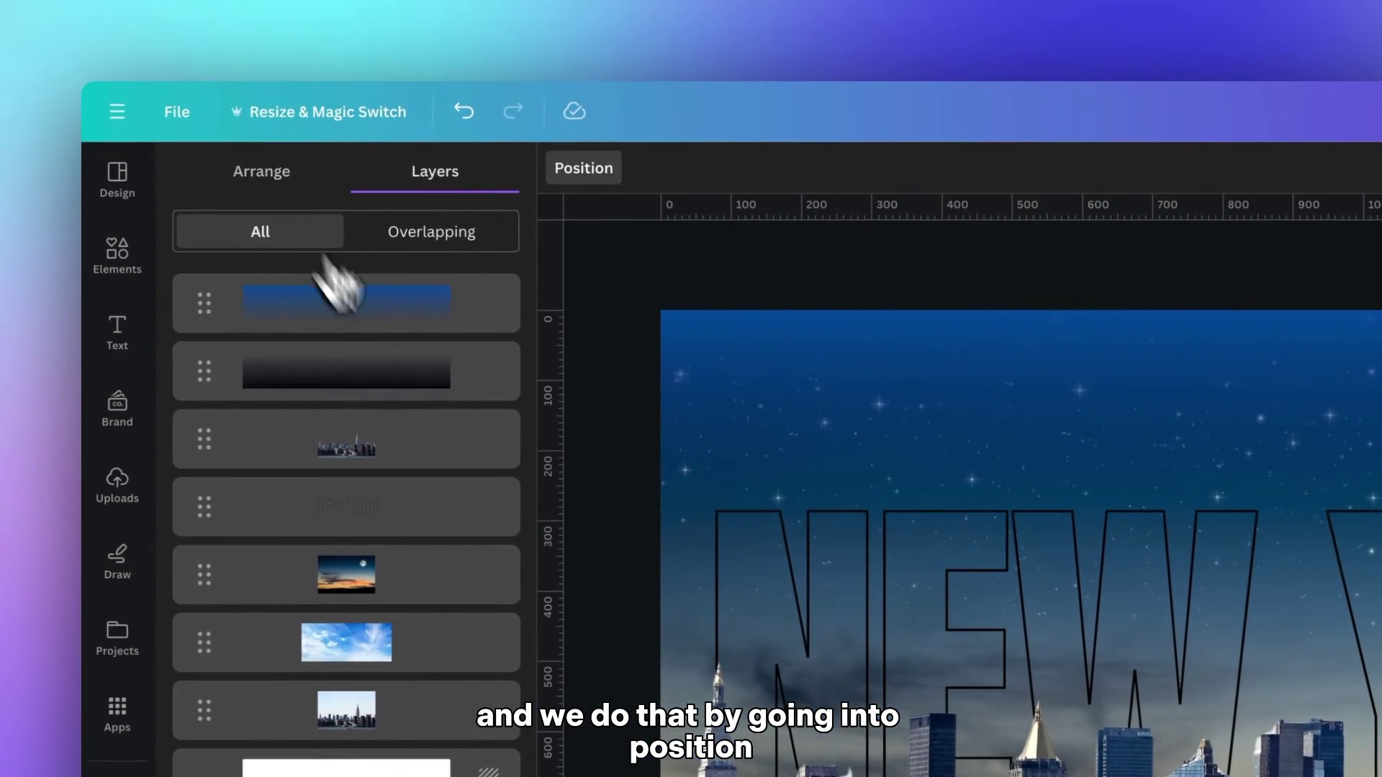
{"action": "left_click", "coordinate": [448, 497]}
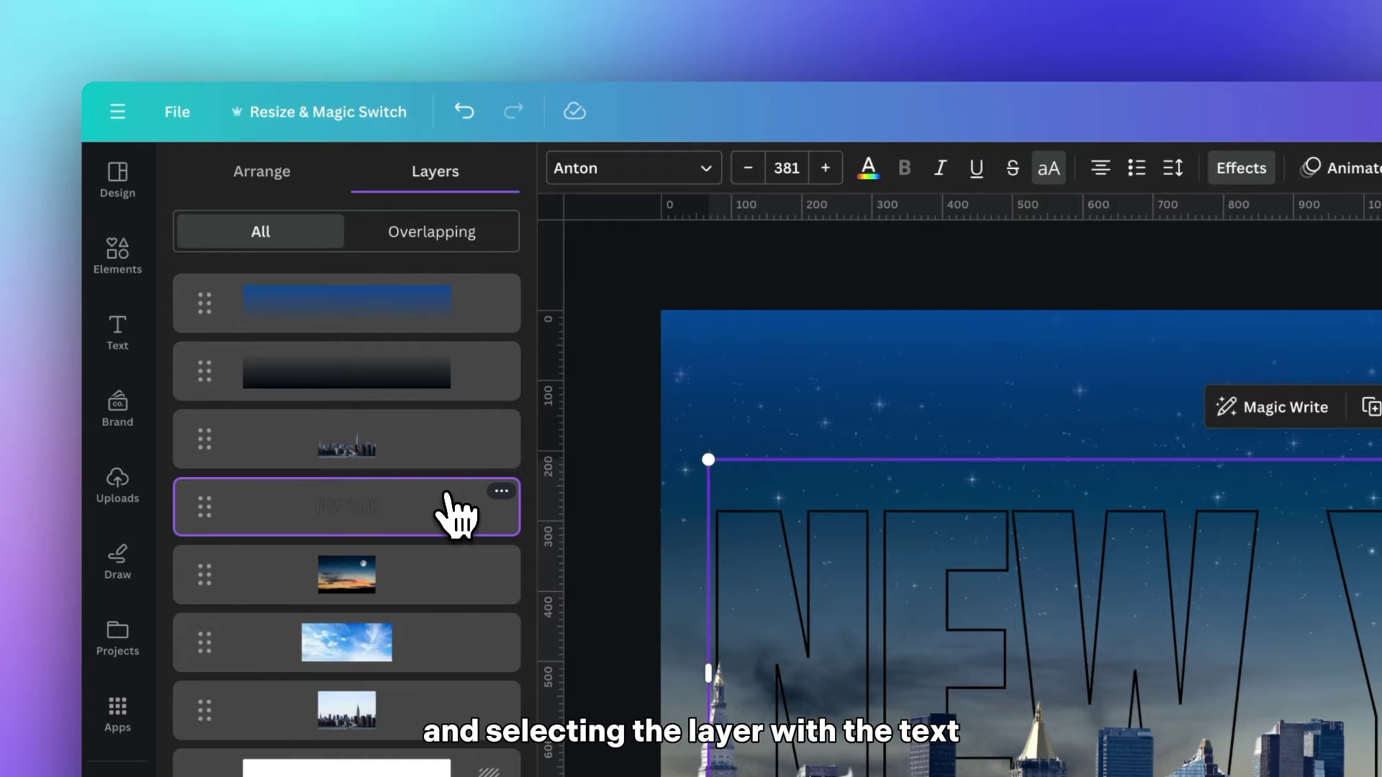
{"action": "left_click", "coordinate": [502, 491]}
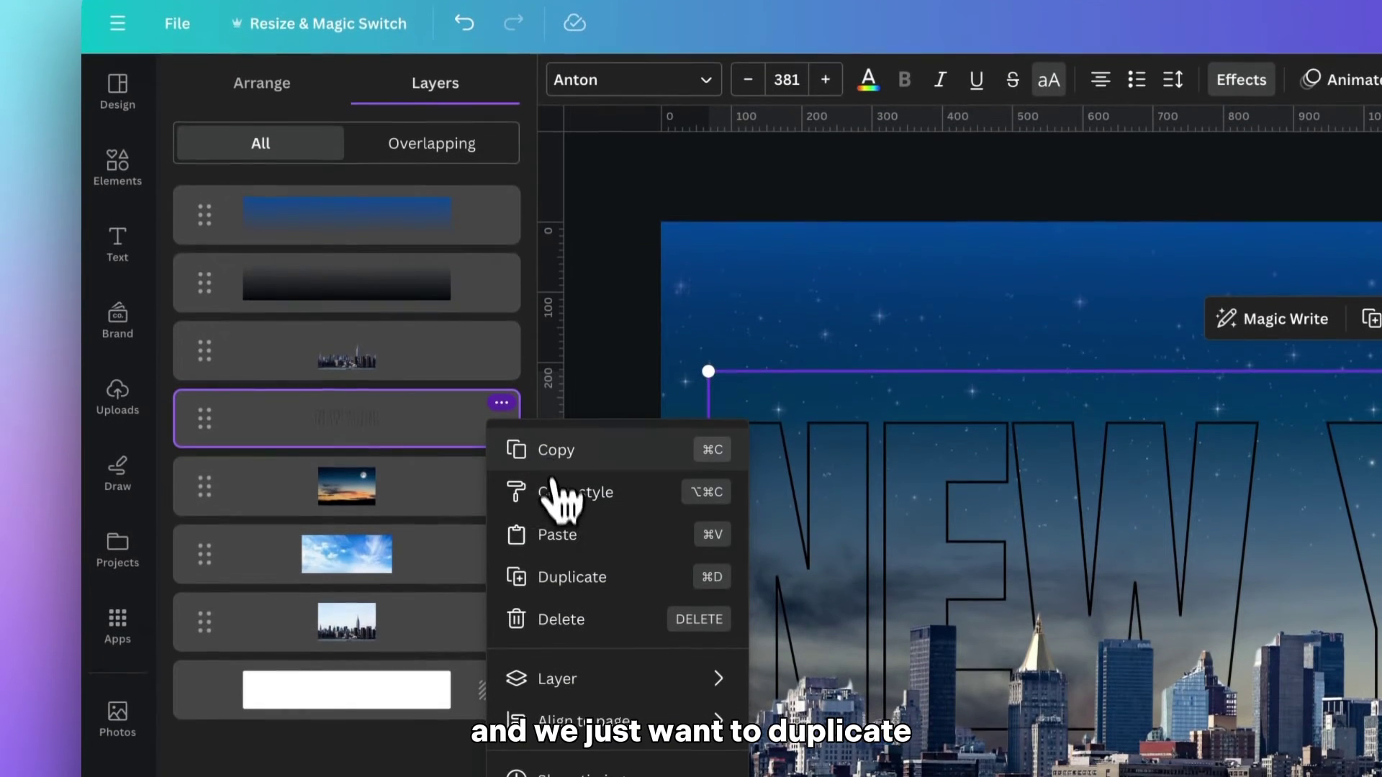
{"action": "left_click", "coordinate": [573, 576]}
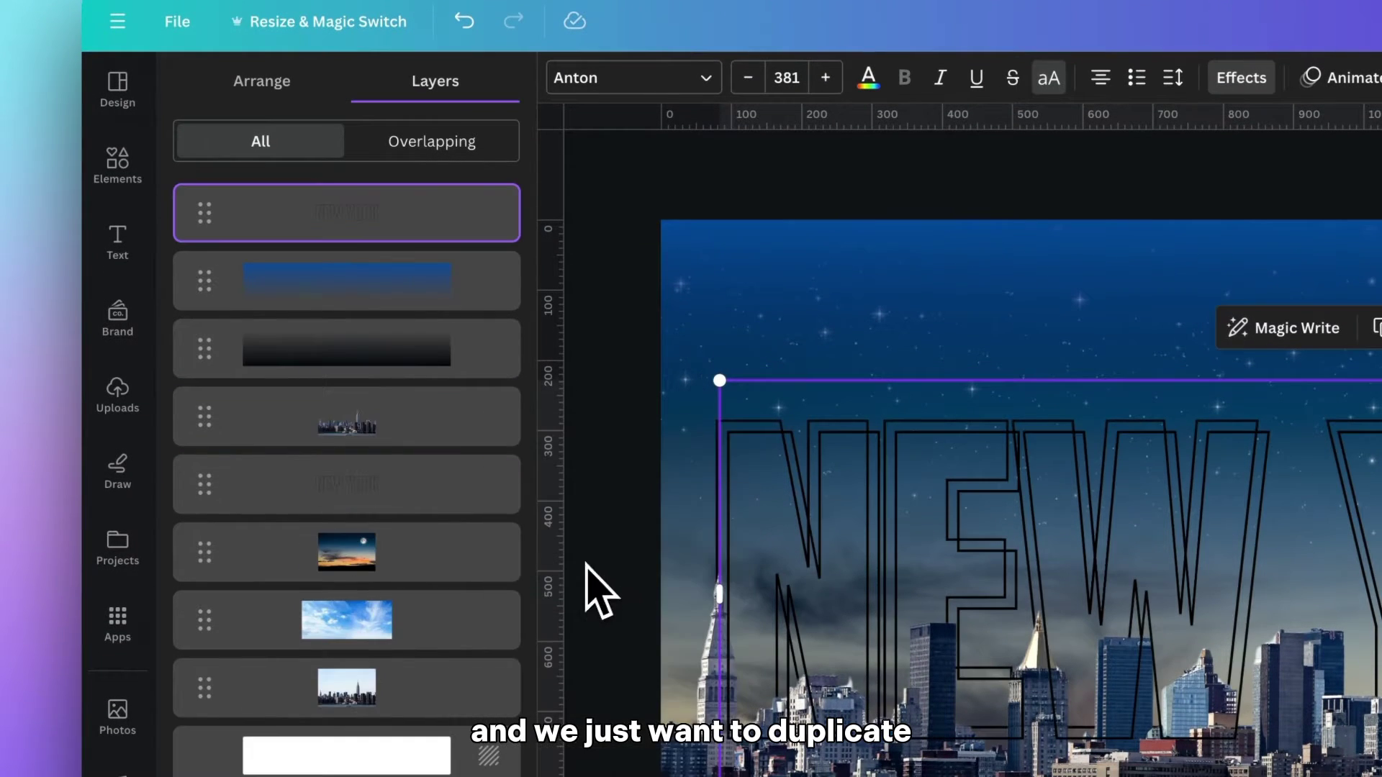
Step: Make the copied NEW YORK text solid, align it over the outline, and reorder its layer
{"action": "left_click", "coordinate": [1075, 136]}
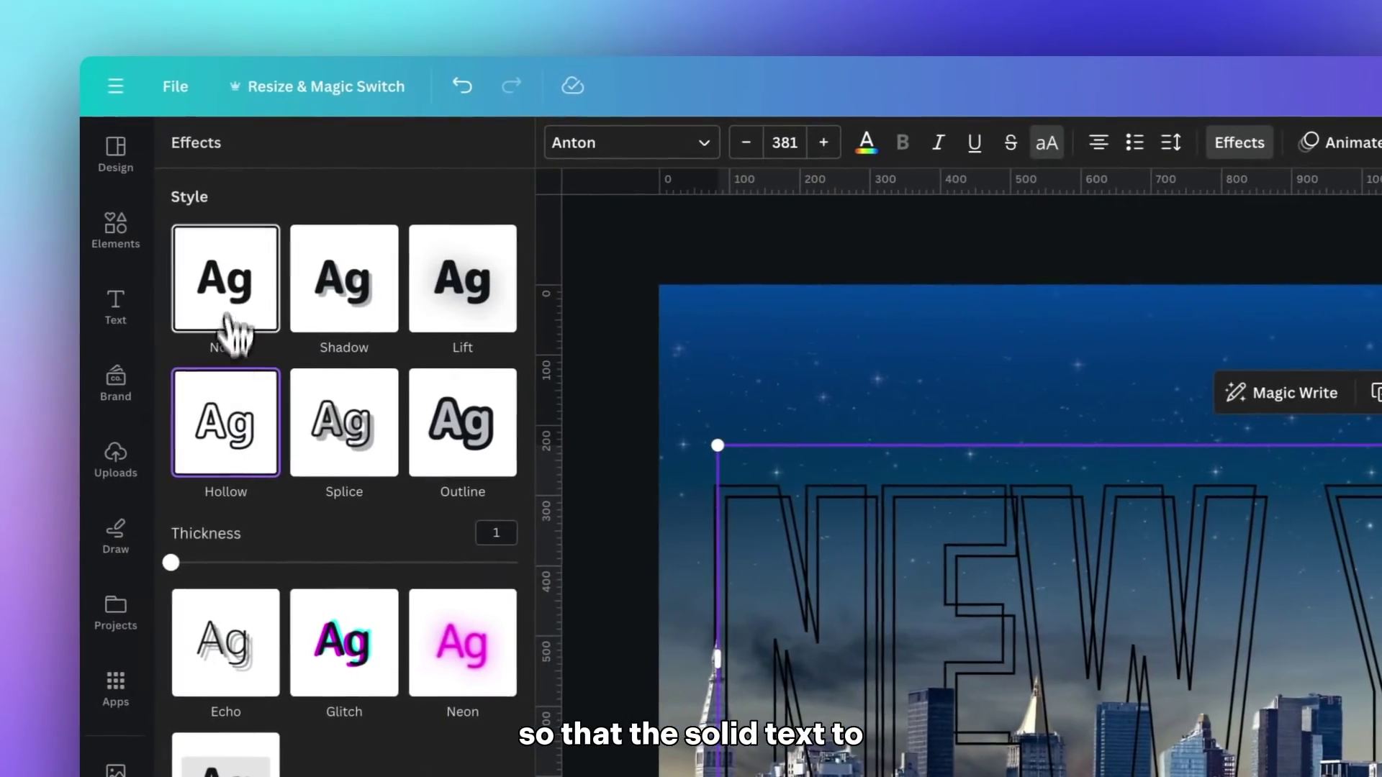
{"action": "left_click", "coordinate": [229, 318]}
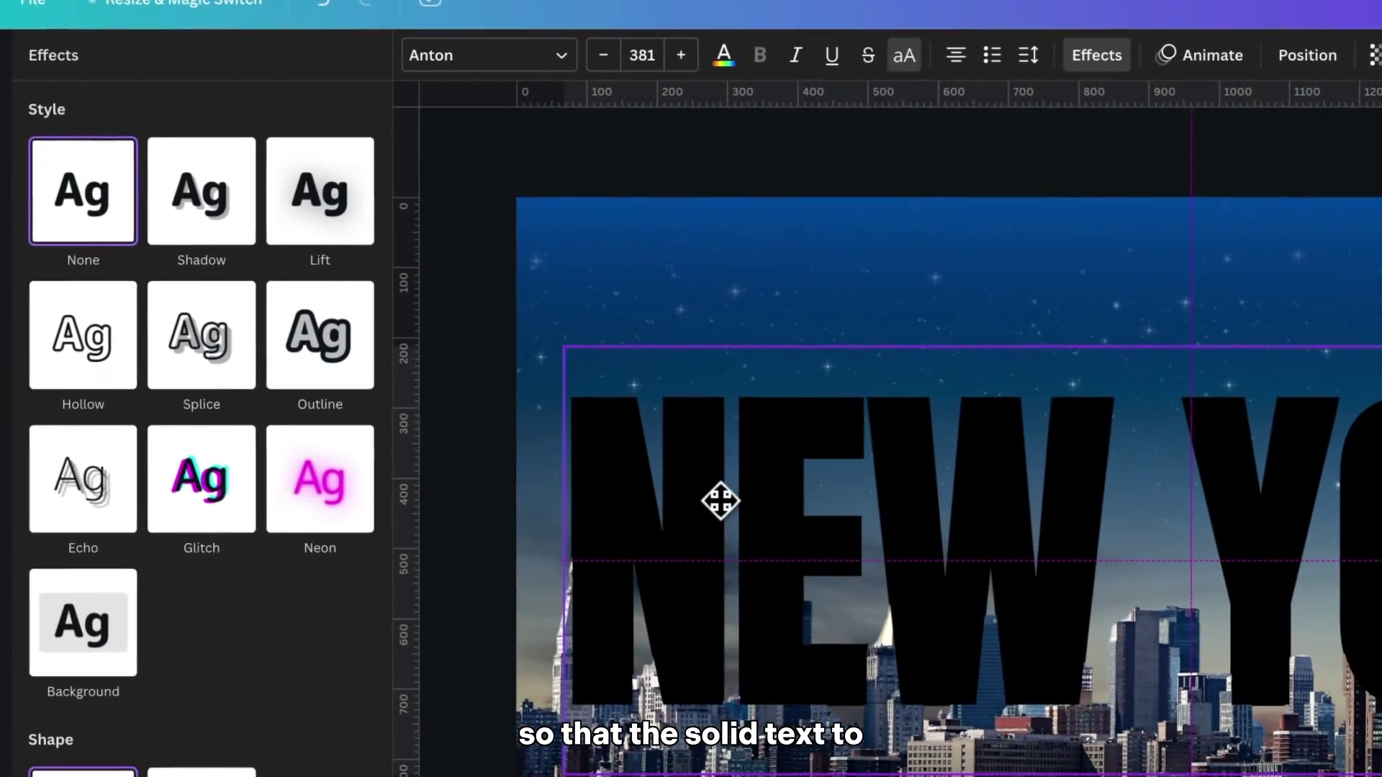
{"action": "left_click_drag", "start_coordinate": [721, 502], "coordinate": [720, 507]}
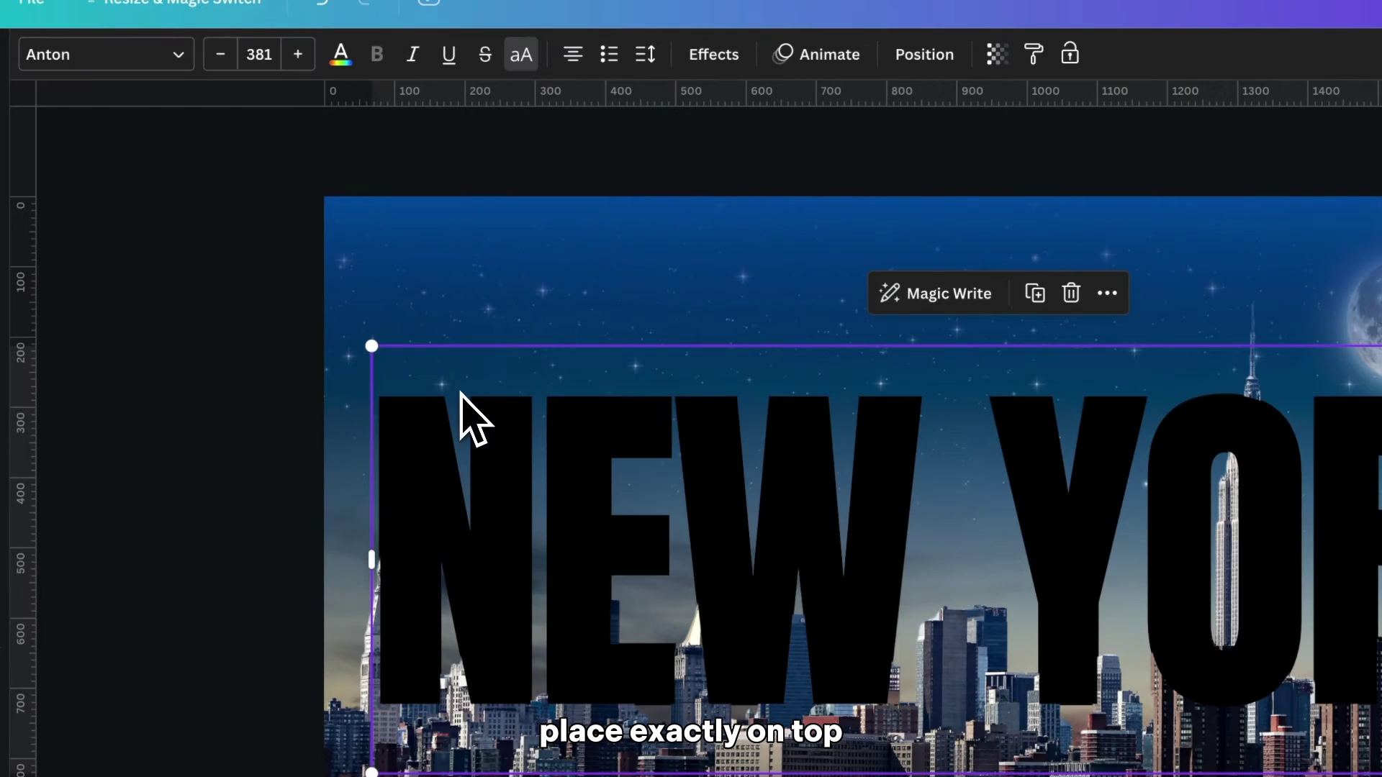
{"action": "left_click", "coordinate": [922, 53]}
{"action": "left_click_drag", "start_coordinate": [339, 302], "coordinate": [401, 524]}
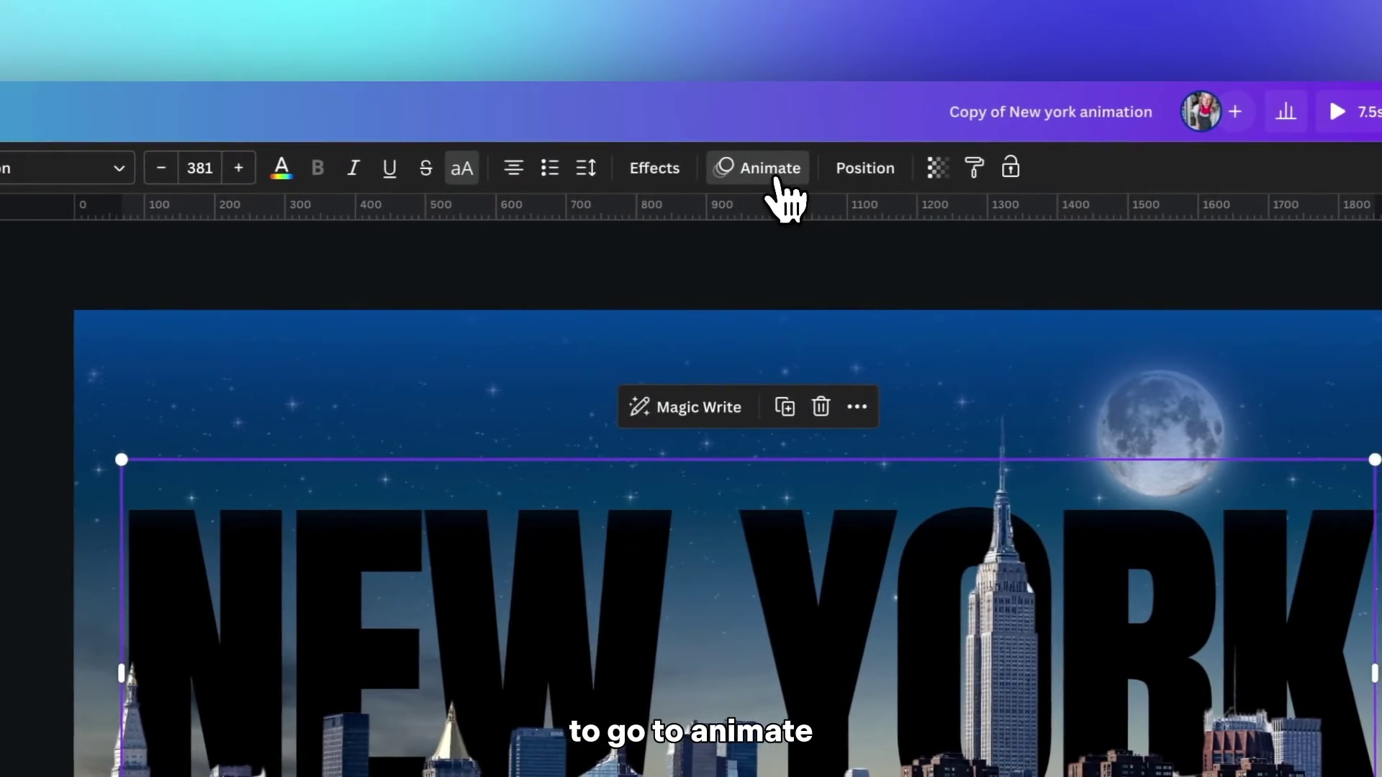
Step: Give the solid text a Wipe entrance animation at the slowest speed
{"action": "left_click", "coordinate": [776, 180]}
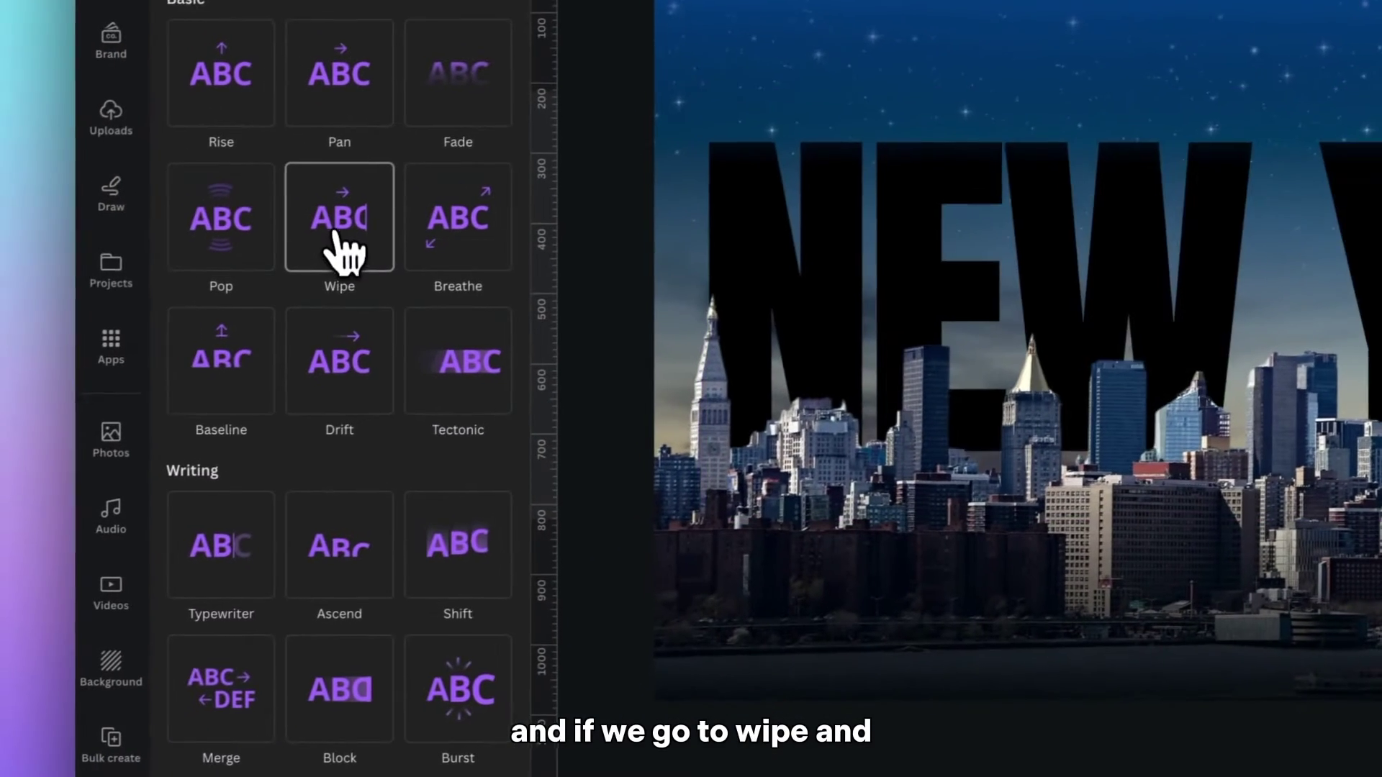
{"action": "left_click", "coordinate": [344, 220]}
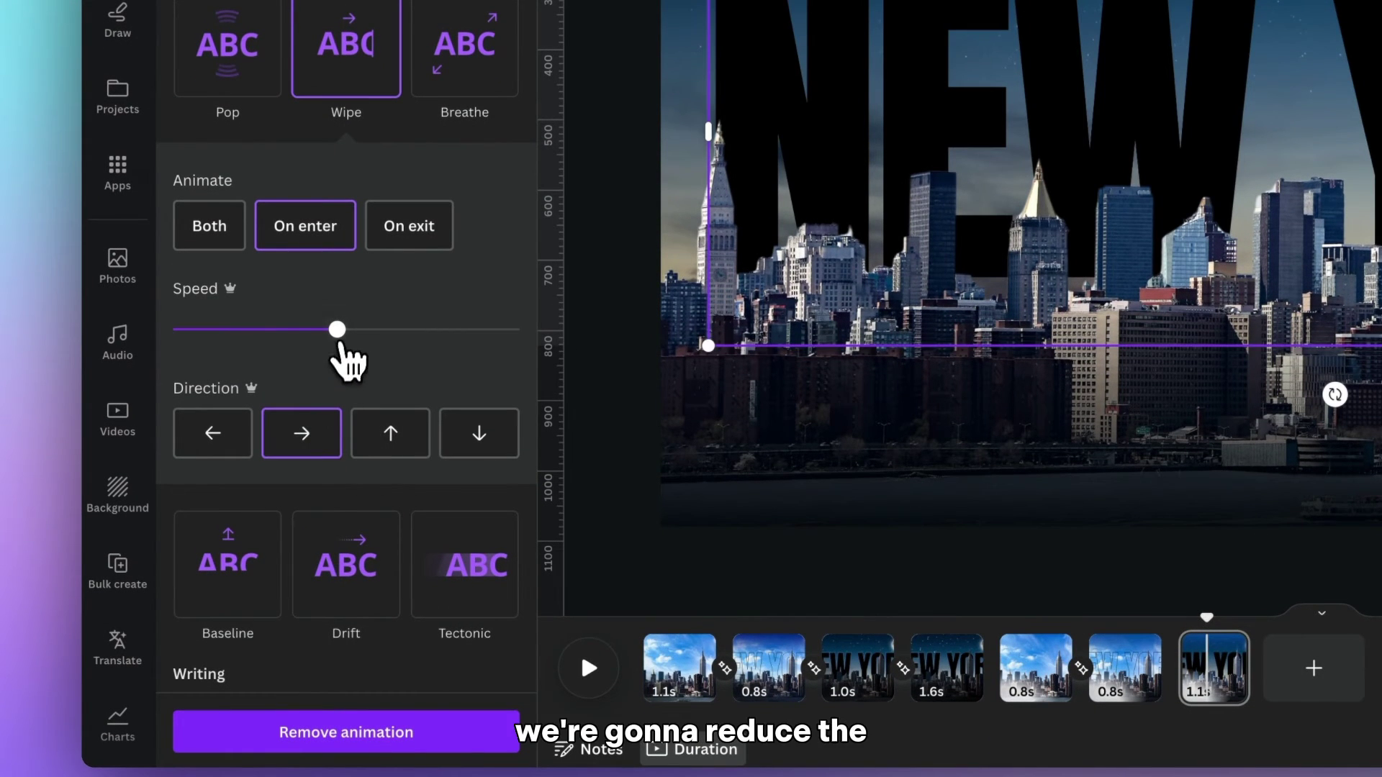
{"action": "left_click_drag", "start_coordinate": [222, 338], "coordinate": [180, 340]}
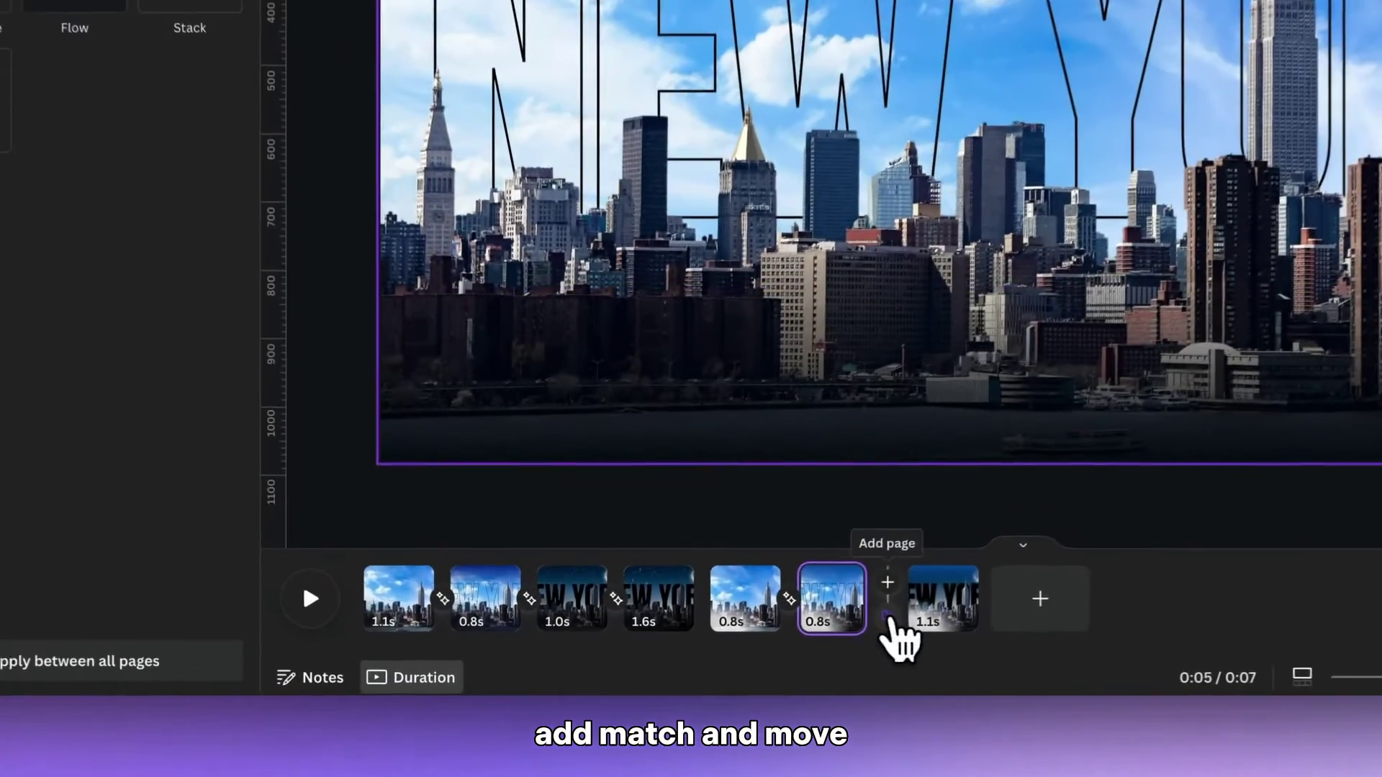
Step: Apply a 0.58-second Match & Move transition between pages six and seven and preview it
{"action": "left_click", "coordinate": [735, 651]}
{"action": "left_click", "coordinate": [253, 335]}
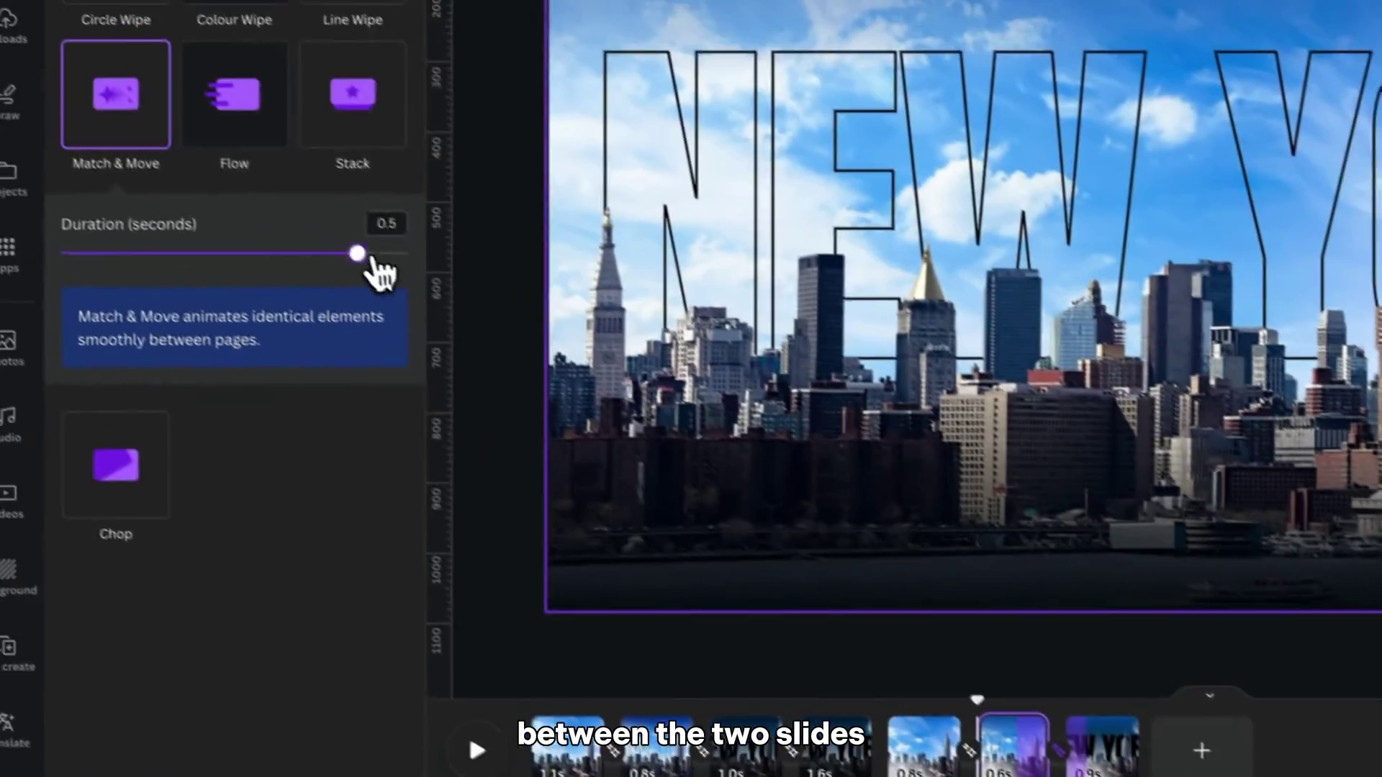
{"action": "left_click_drag", "start_coordinate": [159, 113], "coordinate": [267, 160]}
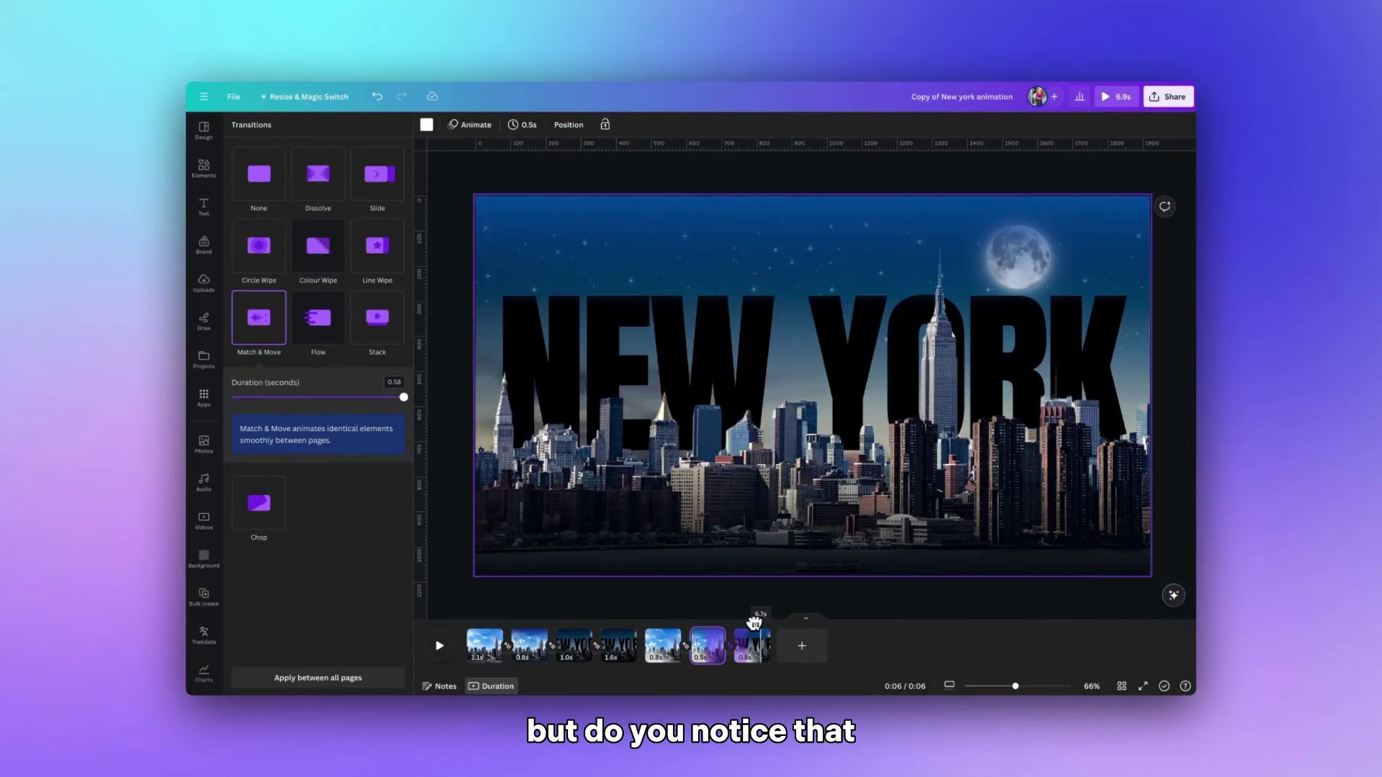
{"action": "mouse_move", "coordinate": [741, 620]}
{"action": "left_mouse_down"}
{"action": "mouse_move", "coordinate": [711, 624]}
{"action": "mouse_move", "coordinate": [753, 621]}
{"action": "mouse_move", "coordinate": [716, 625]}
{"action": "mouse_move", "coordinate": [735, 627]}
{"action": "left_mouse_up"}
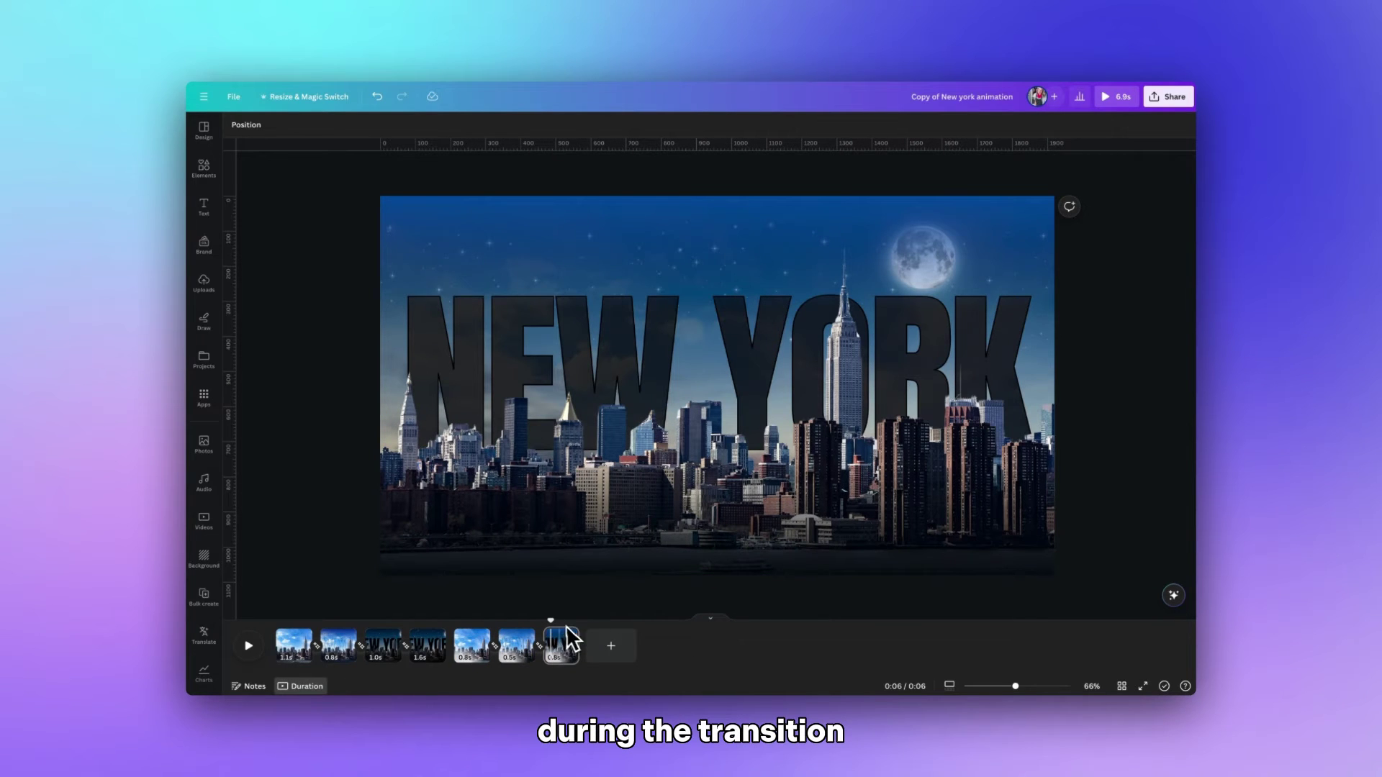
Step: Show the solid NEW YORK text's timing and trim its start to the final 0.8s page
{"action": "left_click", "coordinate": [561, 652]}
{"action": "left_click", "coordinate": [612, 367]}
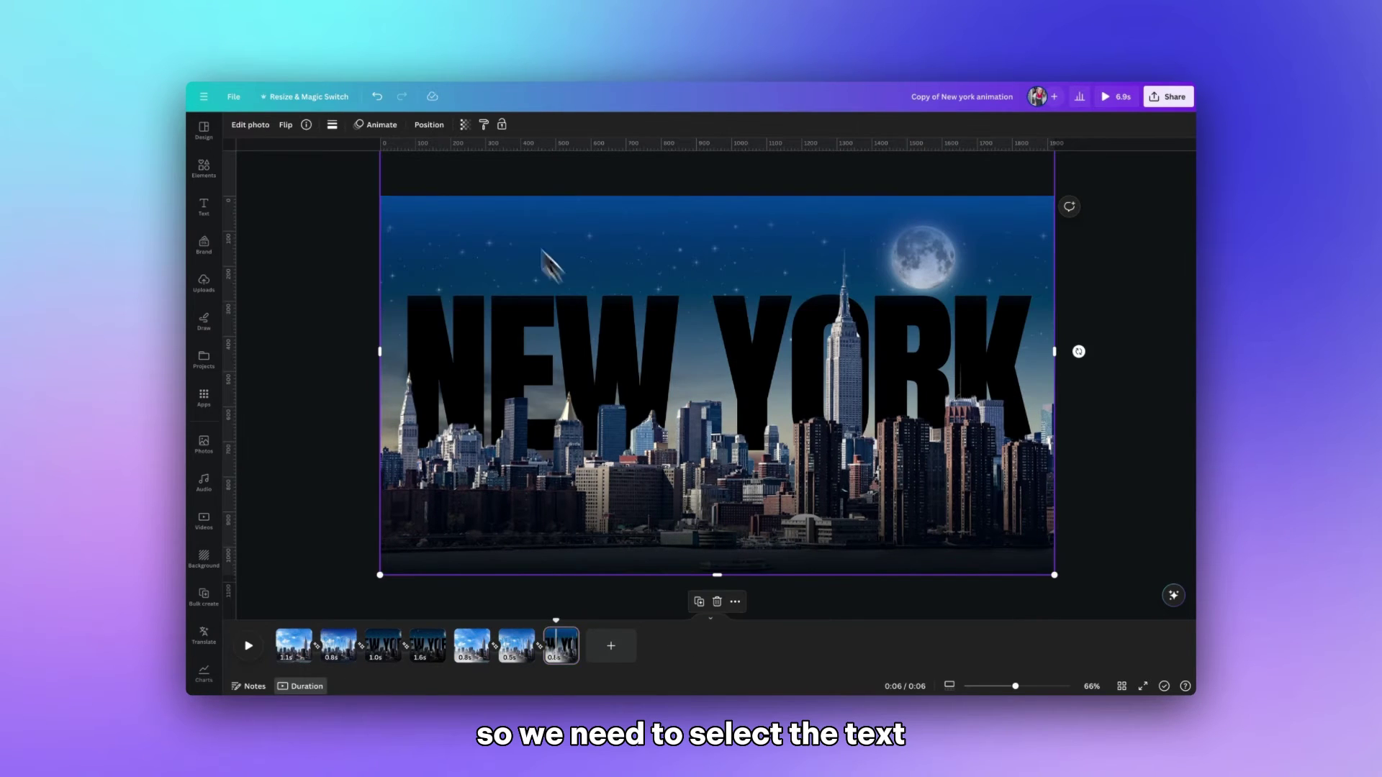
{"action": "left_click", "coordinate": [667, 125]}
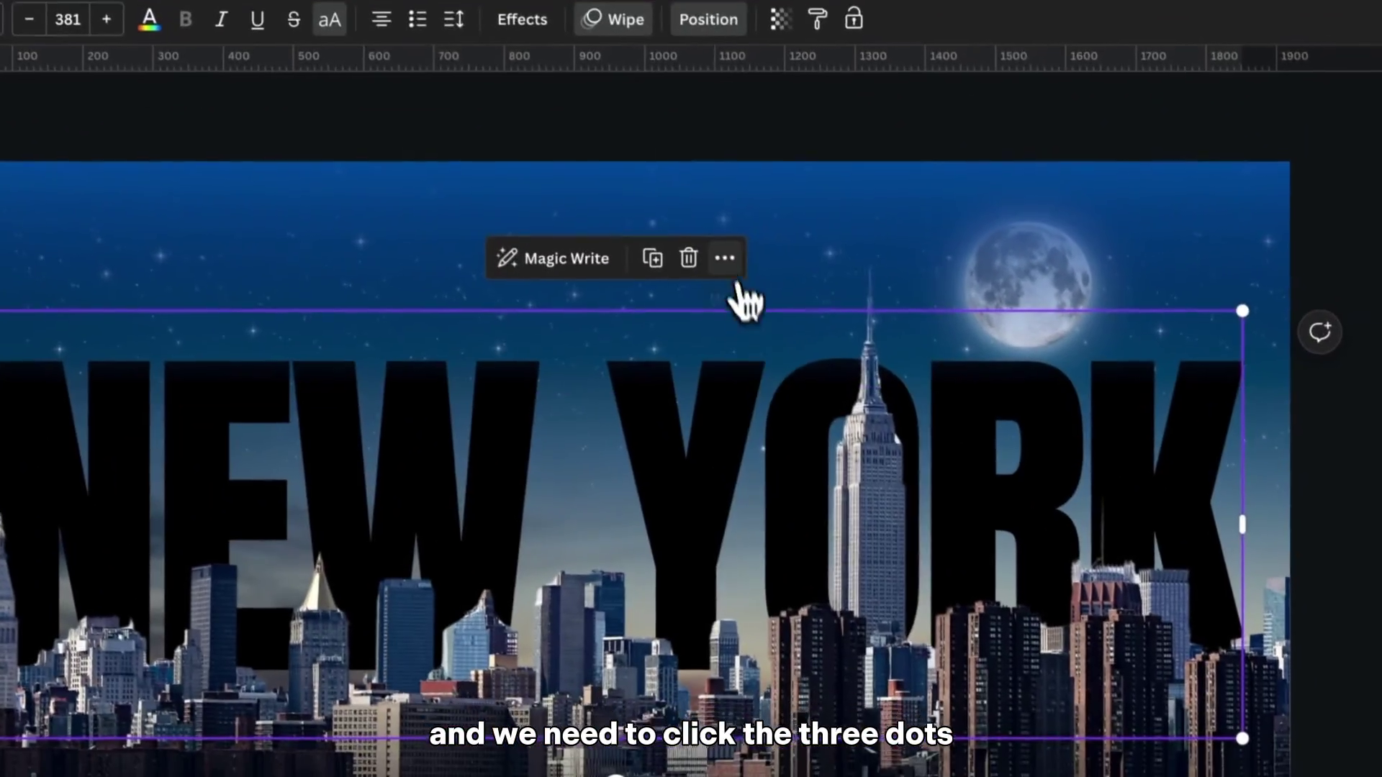
{"action": "left_click", "coordinate": [725, 257]}
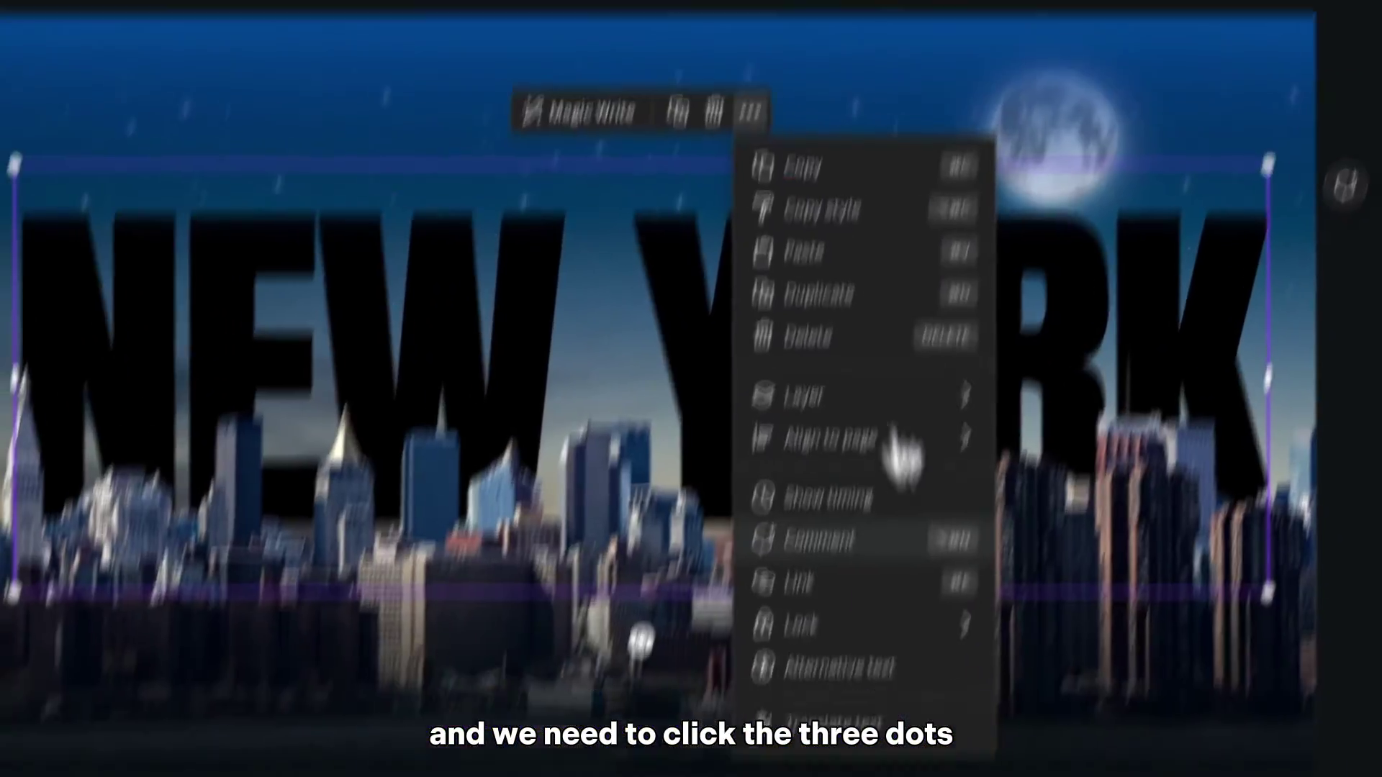
{"action": "left_click", "coordinate": [818, 641]}
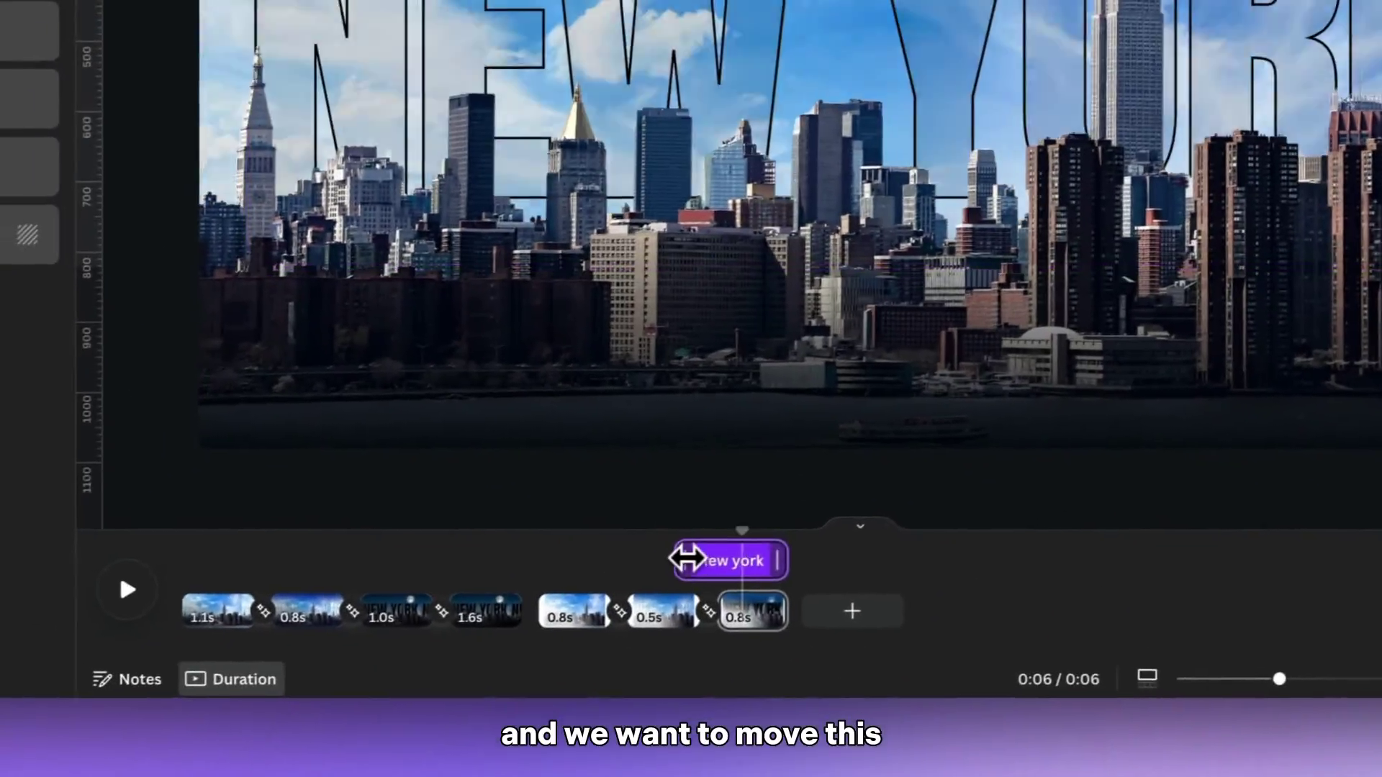
{"action": "left_click_drag", "start_coordinate": [498, 598], "coordinate": [544, 593]}
{"action": "left_click_drag", "start_coordinate": [722, 556], "coordinate": [767, 522]}
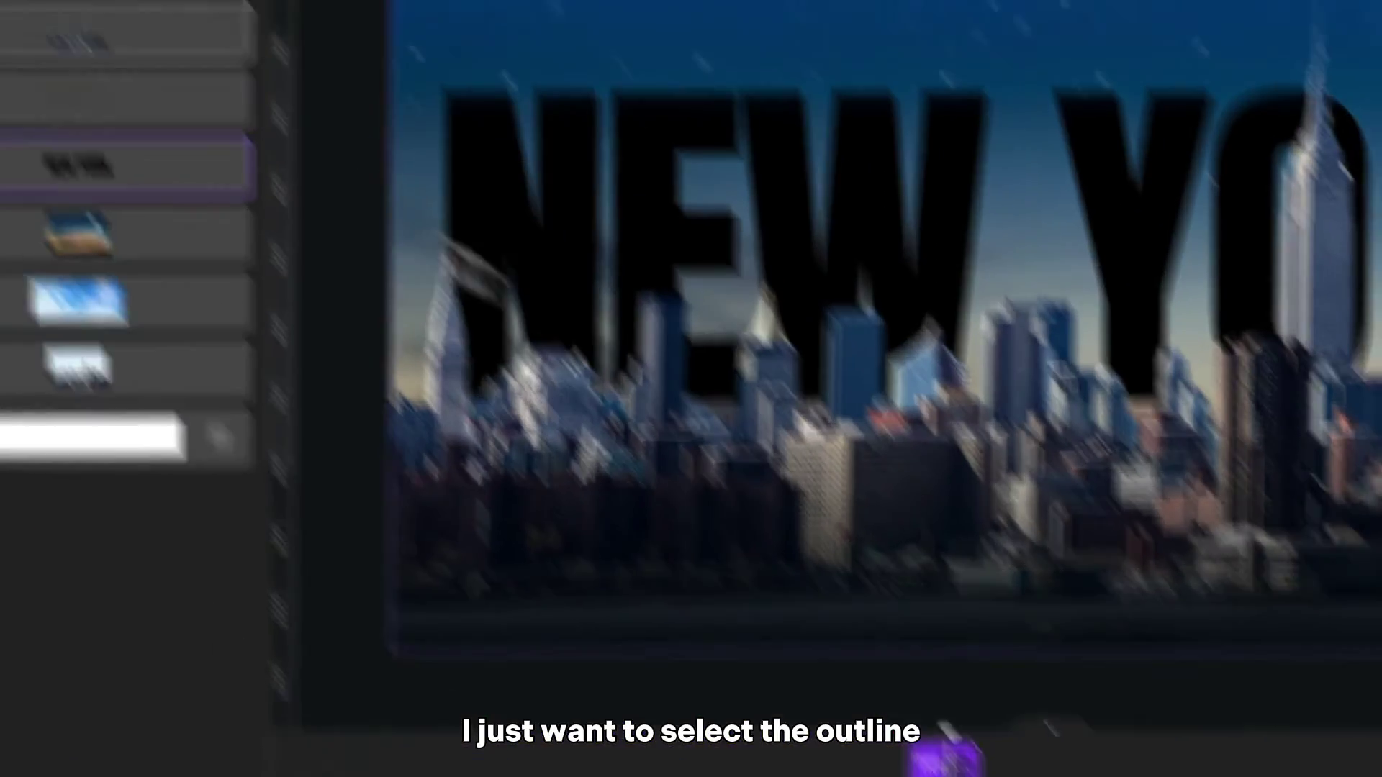
Step: Colour the NEW YORK outline text with the light-blue Photo colours swatch
{"action": "left_click", "coordinate": [333, 292]}
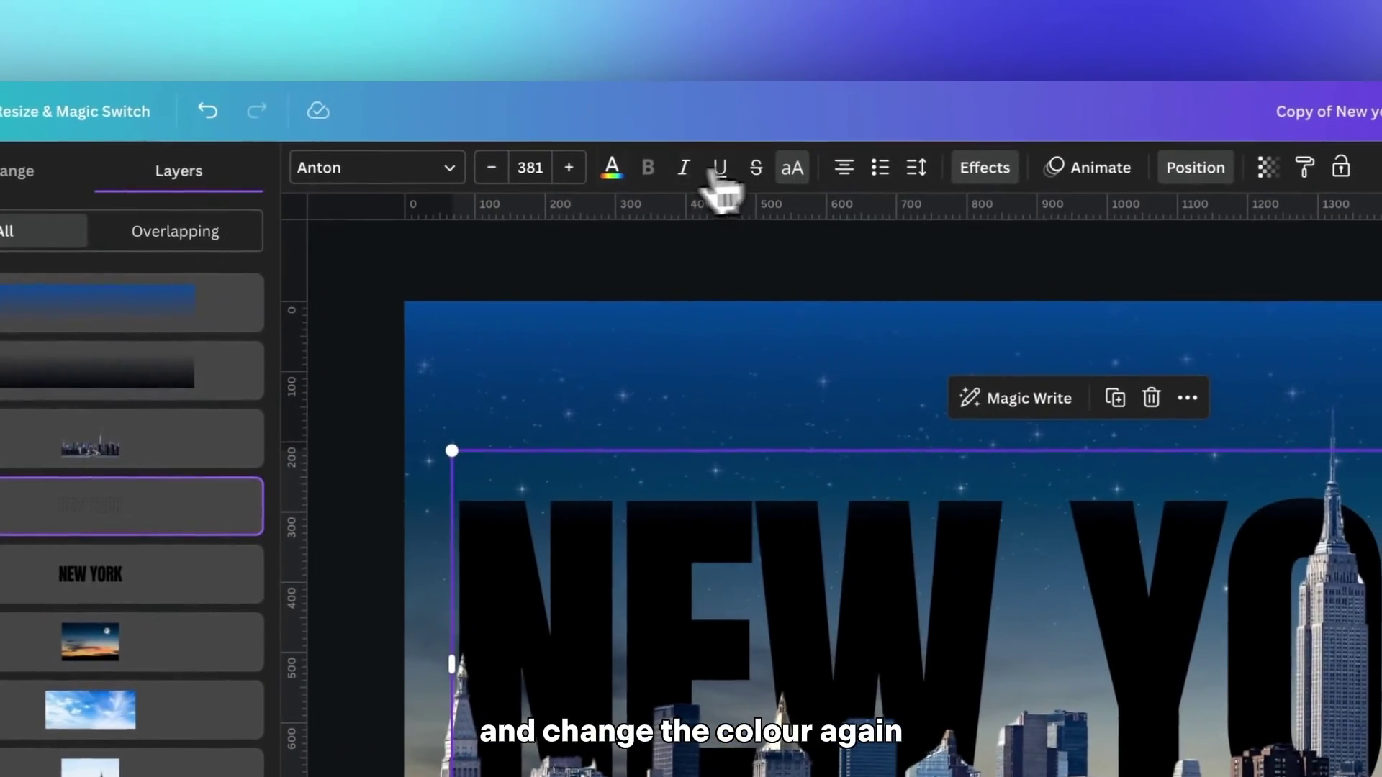
{"action": "left_click", "coordinate": [866, 119]}
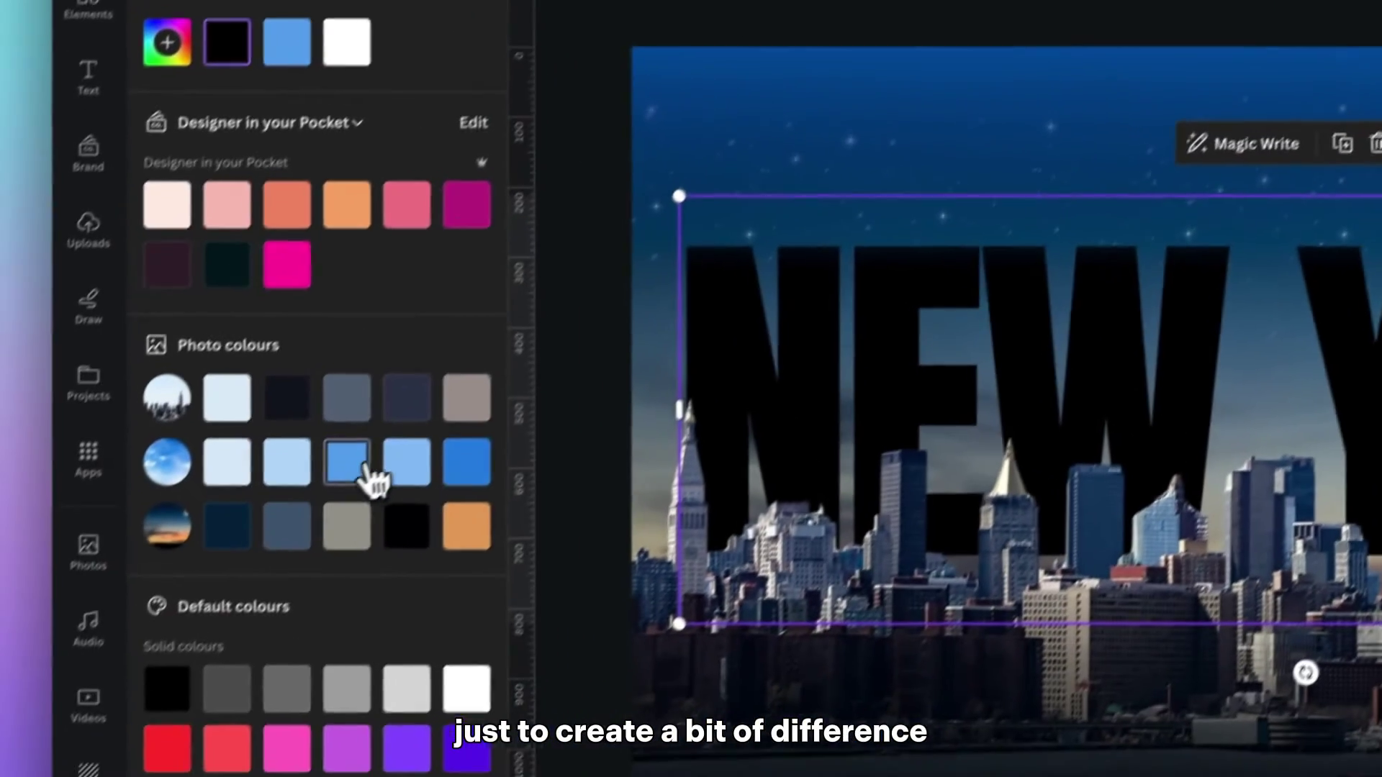
{"action": "left_click", "coordinate": [120, 721]}
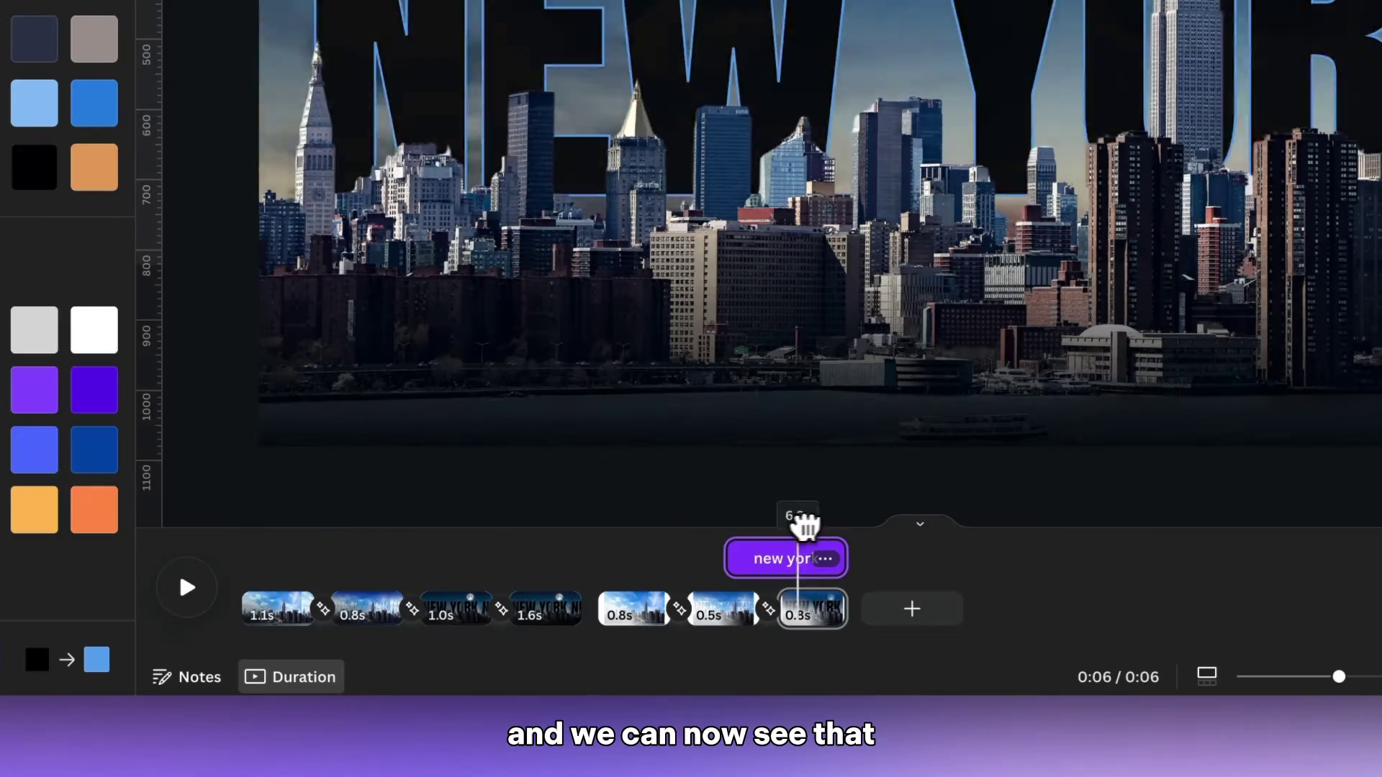
{"action": "left_click_drag", "start_coordinate": [796, 528], "coordinate": [801, 568]}
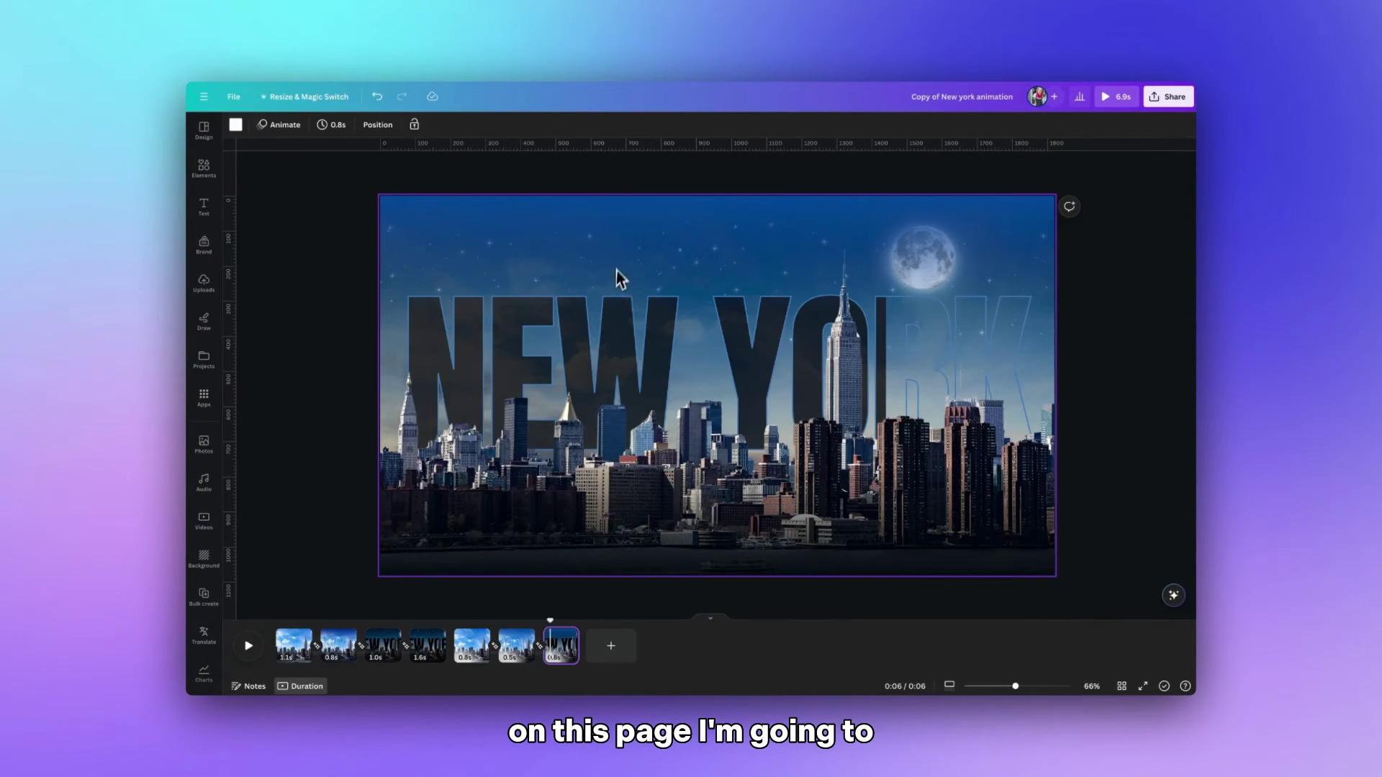
Step: Add an eighth page after the last and stretch its dark bottom gradient up over the buildings
{"action": "left_click", "coordinate": [626, 271]}
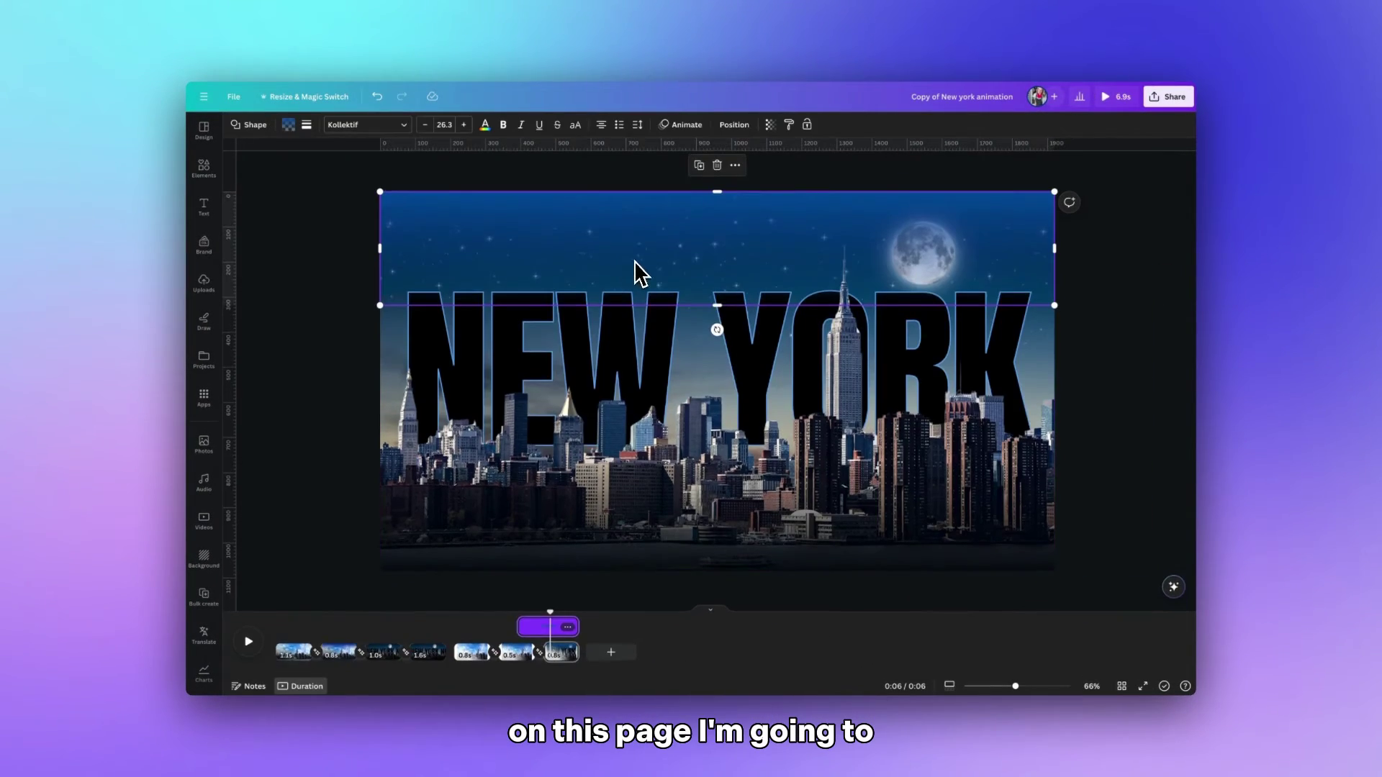
{"action": "left_click", "coordinate": [635, 273]}
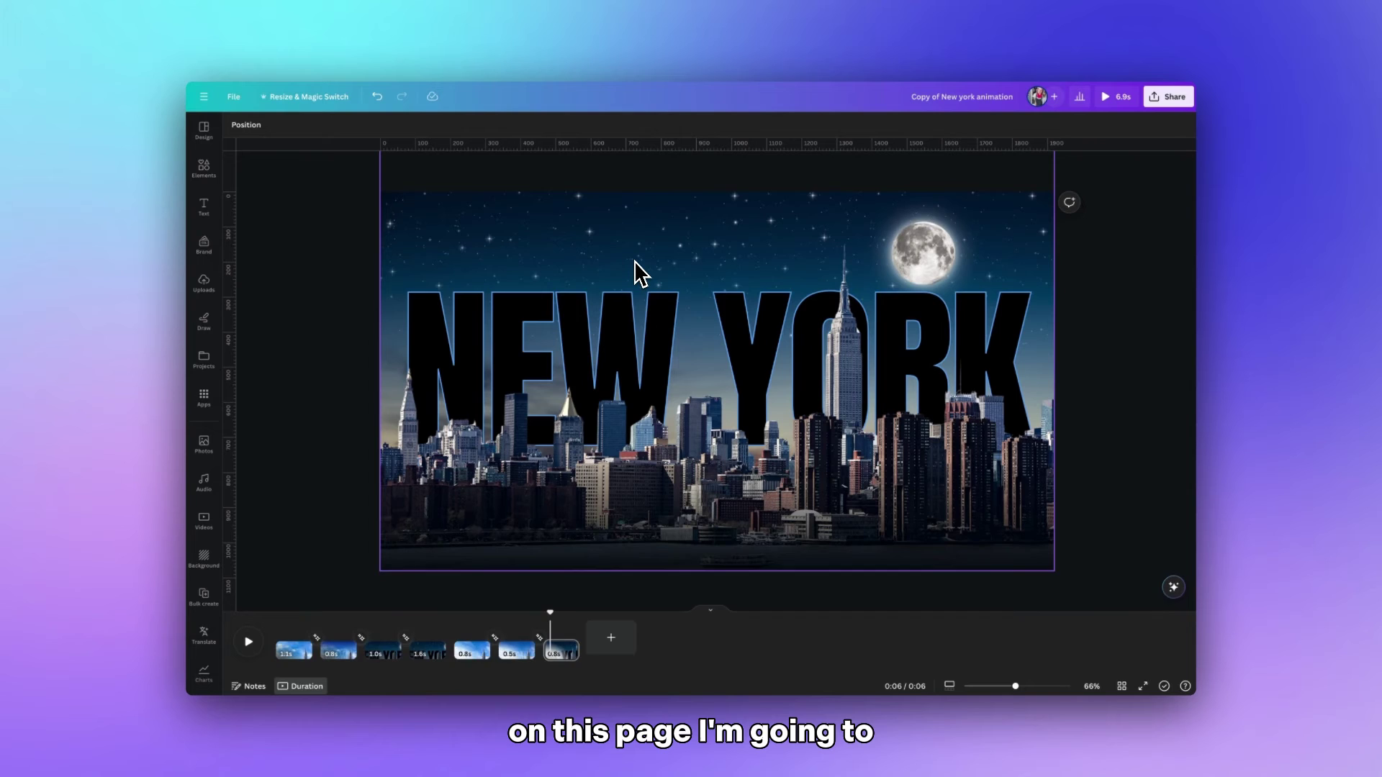
{"action": "right_click", "coordinate": [562, 573]}
{"action": "left_click", "coordinate": [611, 469]}
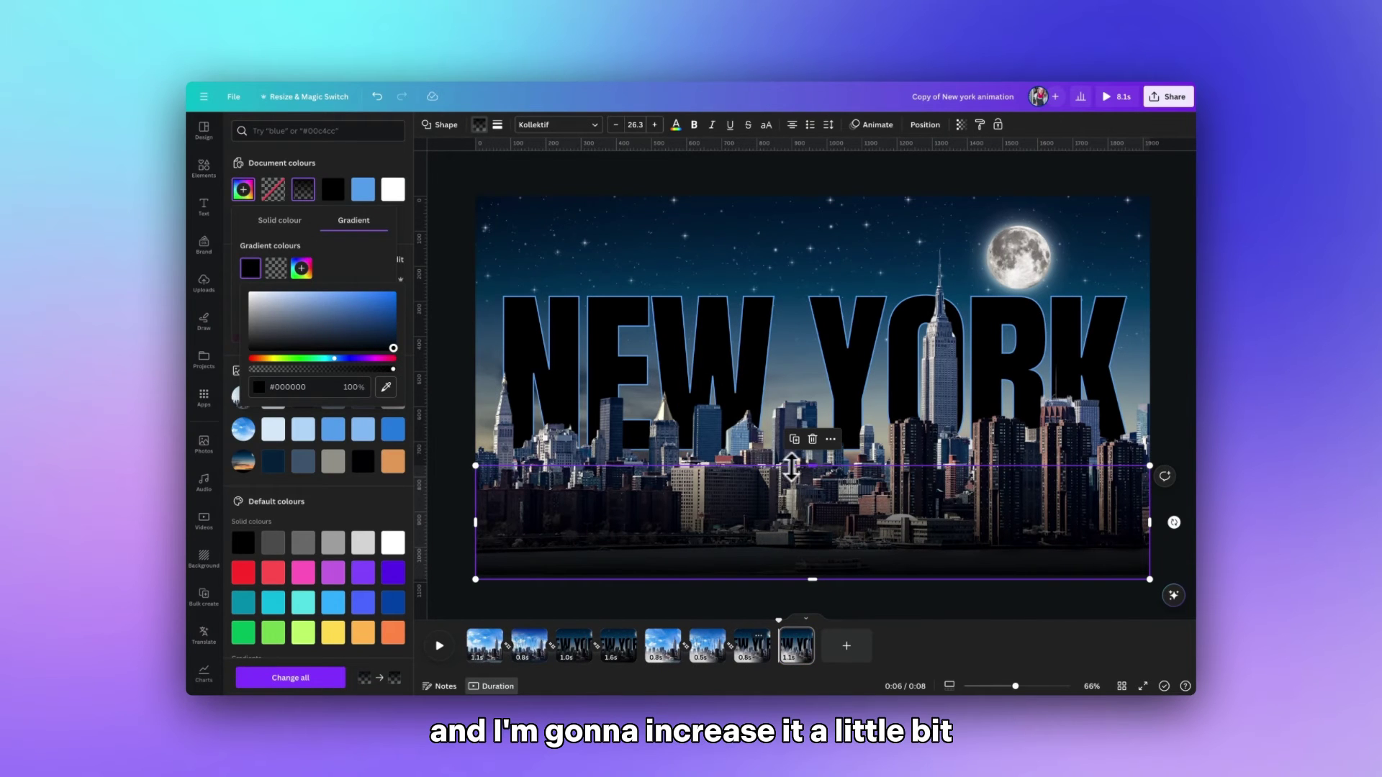
{"action": "left_click_drag", "start_coordinate": [795, 465], "coordinate": [818, 379]}
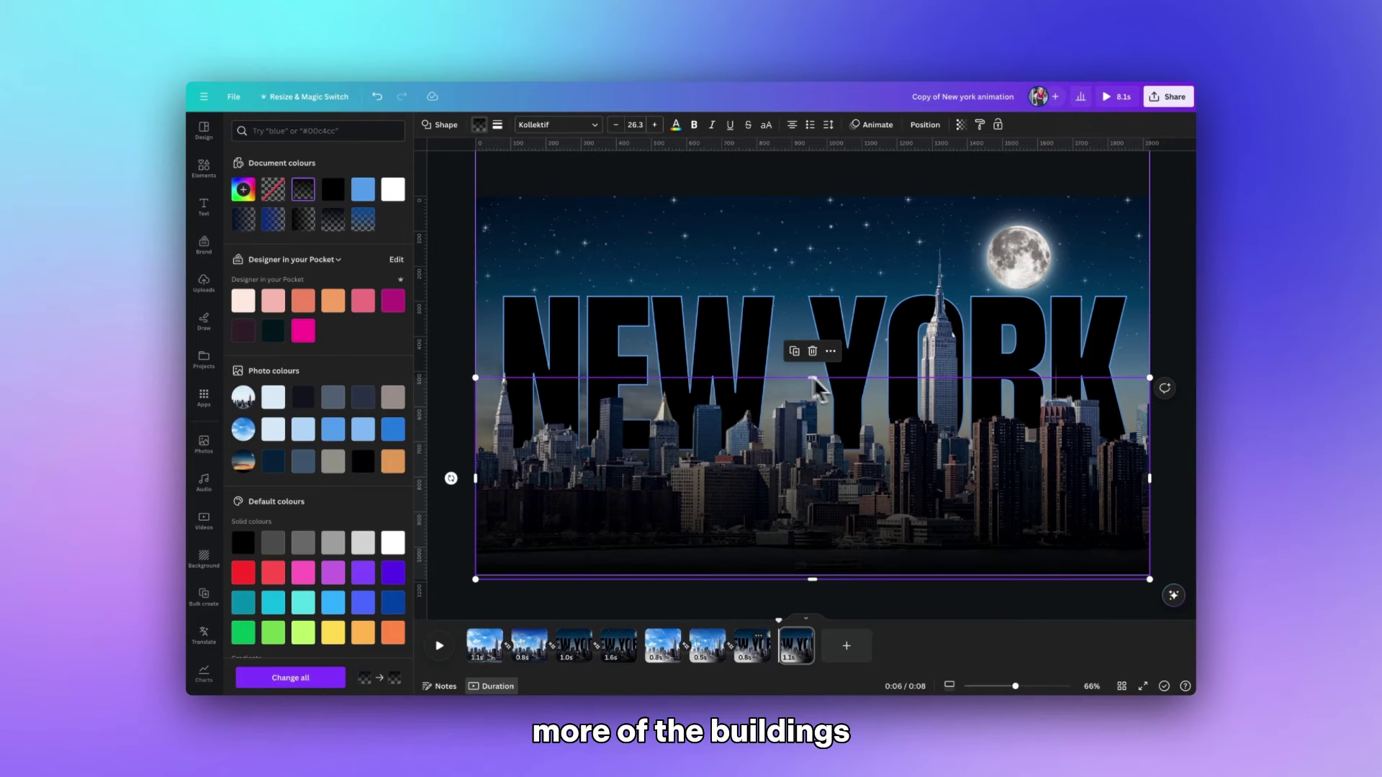
Step: Set the cut-out skyline photo's brightness on page eight to -92
{"action": "key", "text": "Escape"}
{"action": "left_click", "coordinate": [732, 127]}
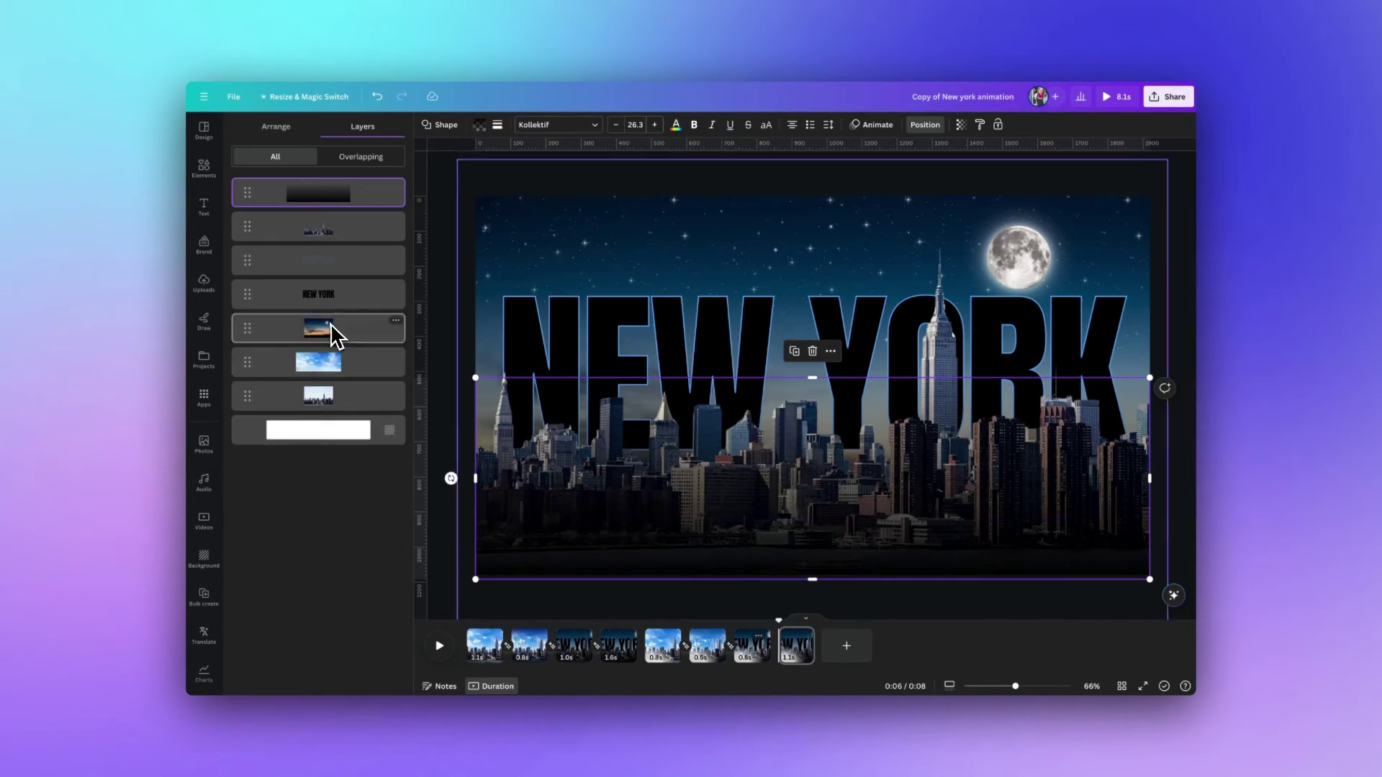
{"action": "left_click", "coordinate": [320, 233]}
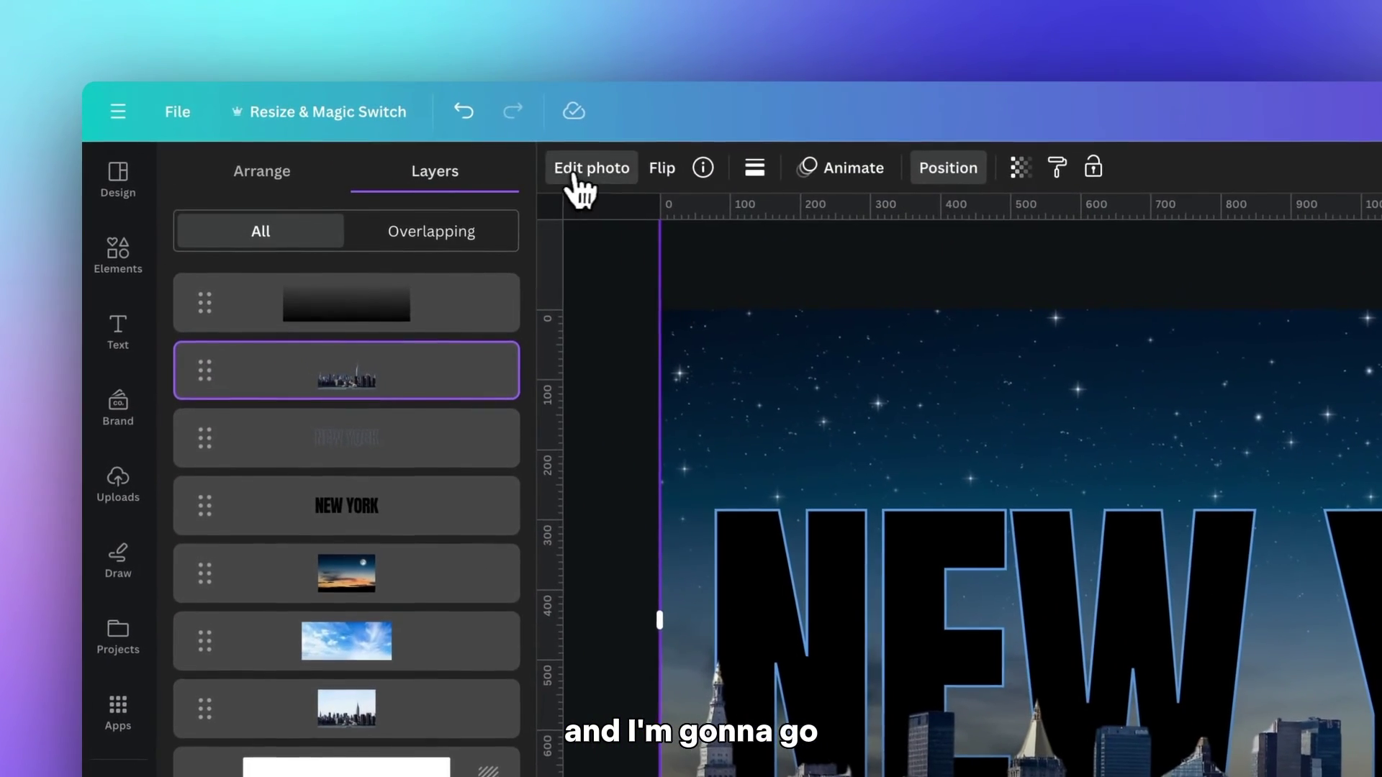
{"action": "left_click", "coordinate": [440, 124]}
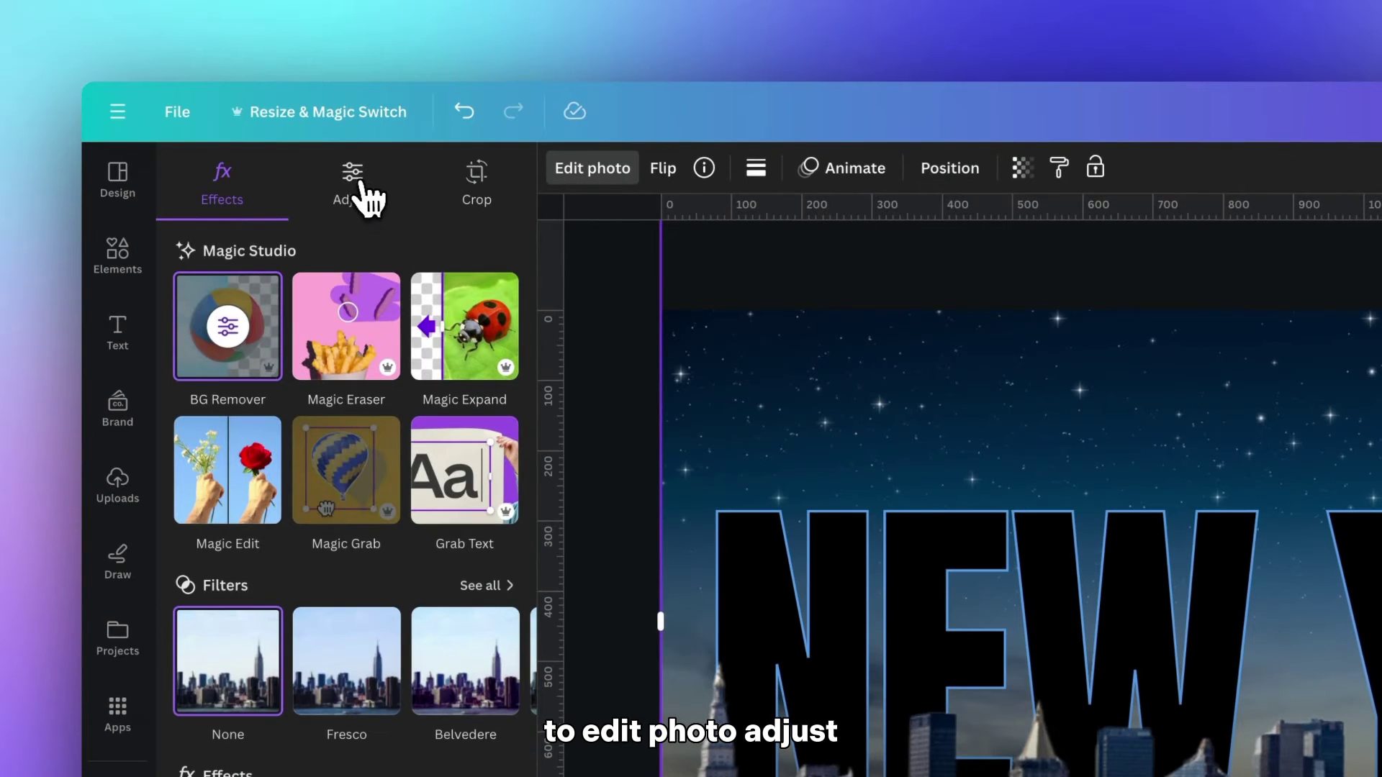
{"action": "left_click", "coordinate": [360, 194]}
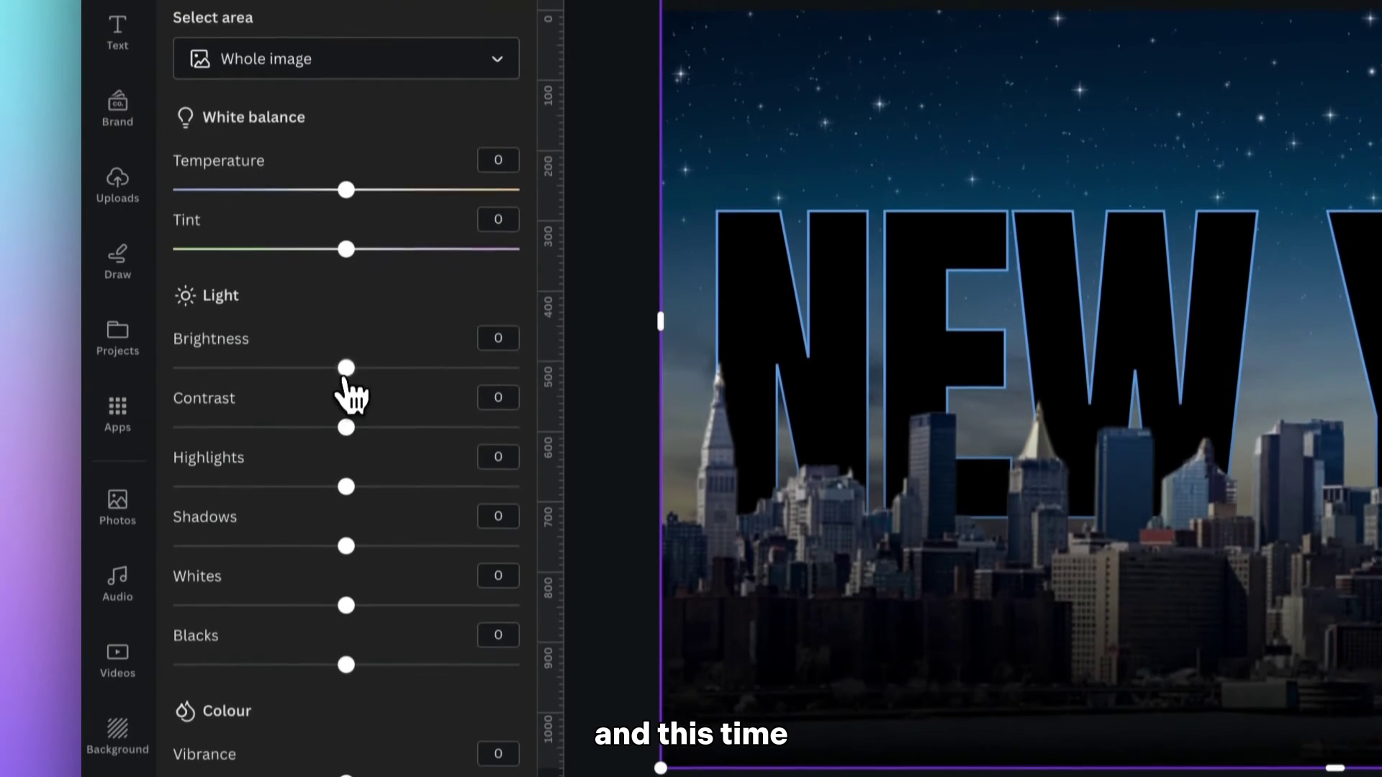
{"action": "left_click_drag", "start_coordinate": [346, 380], "coordinate": [207, 354]}
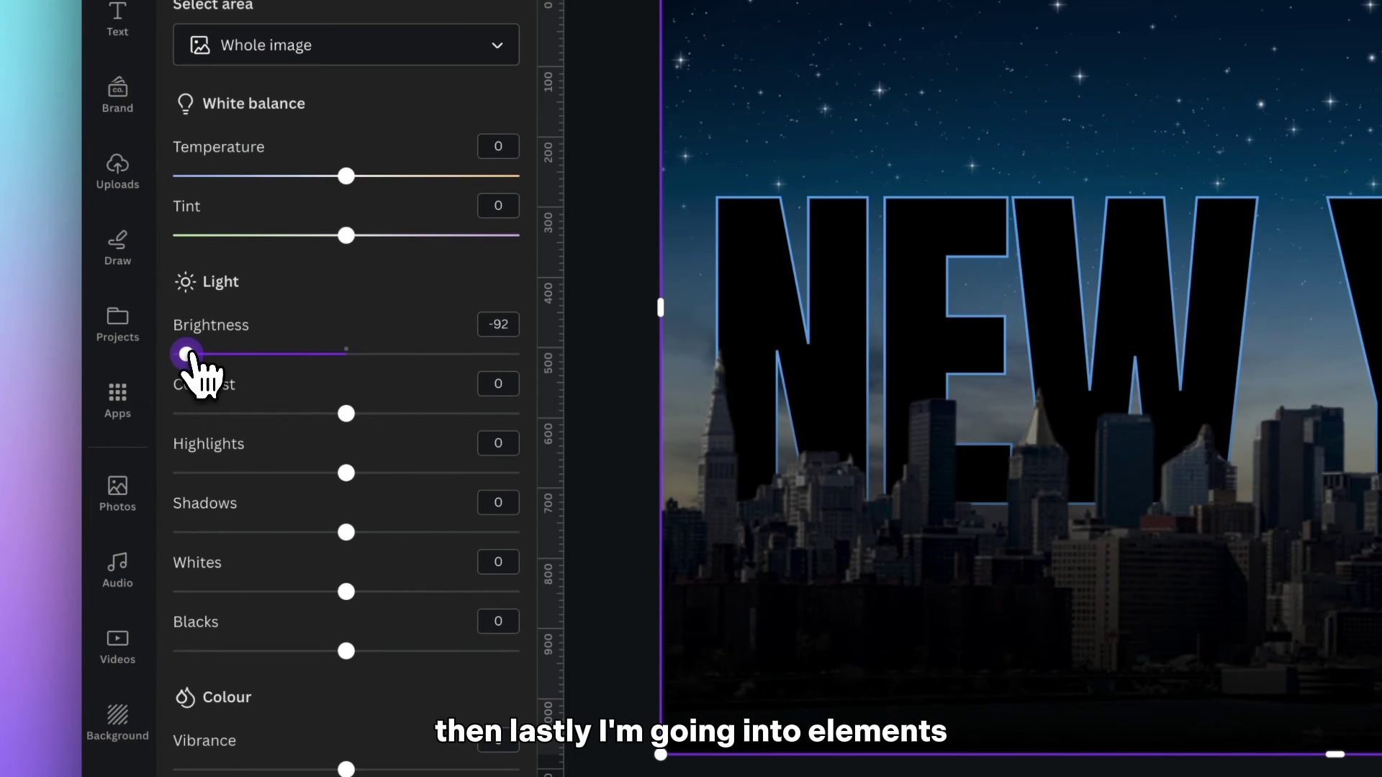
Step: Search Elements for 'shooting star' graphics, filtered to Animated only
{"action": "left_click", "coordinate": [194, 169]}
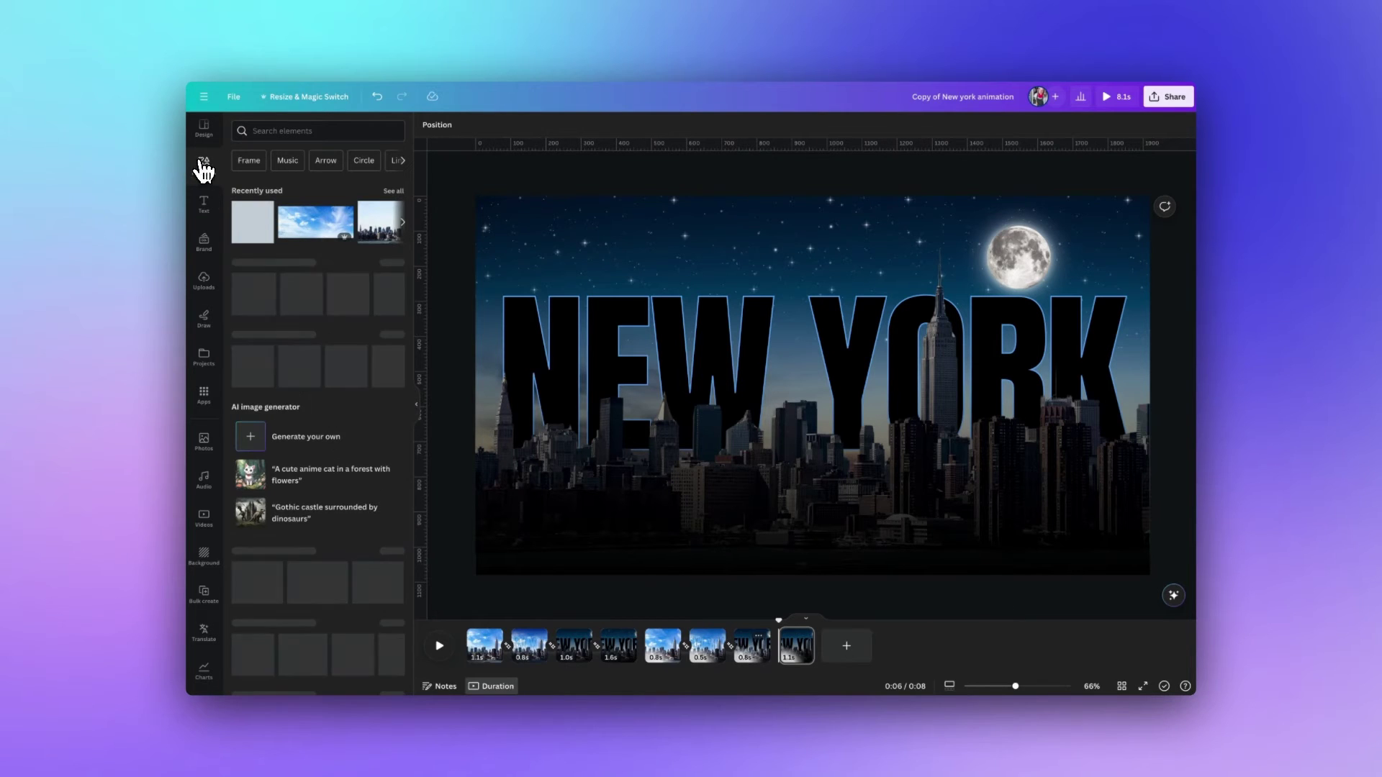
{"action": "left_click", "coordinate": [273, 125]}
{"action": "type", "text": "shoo"}
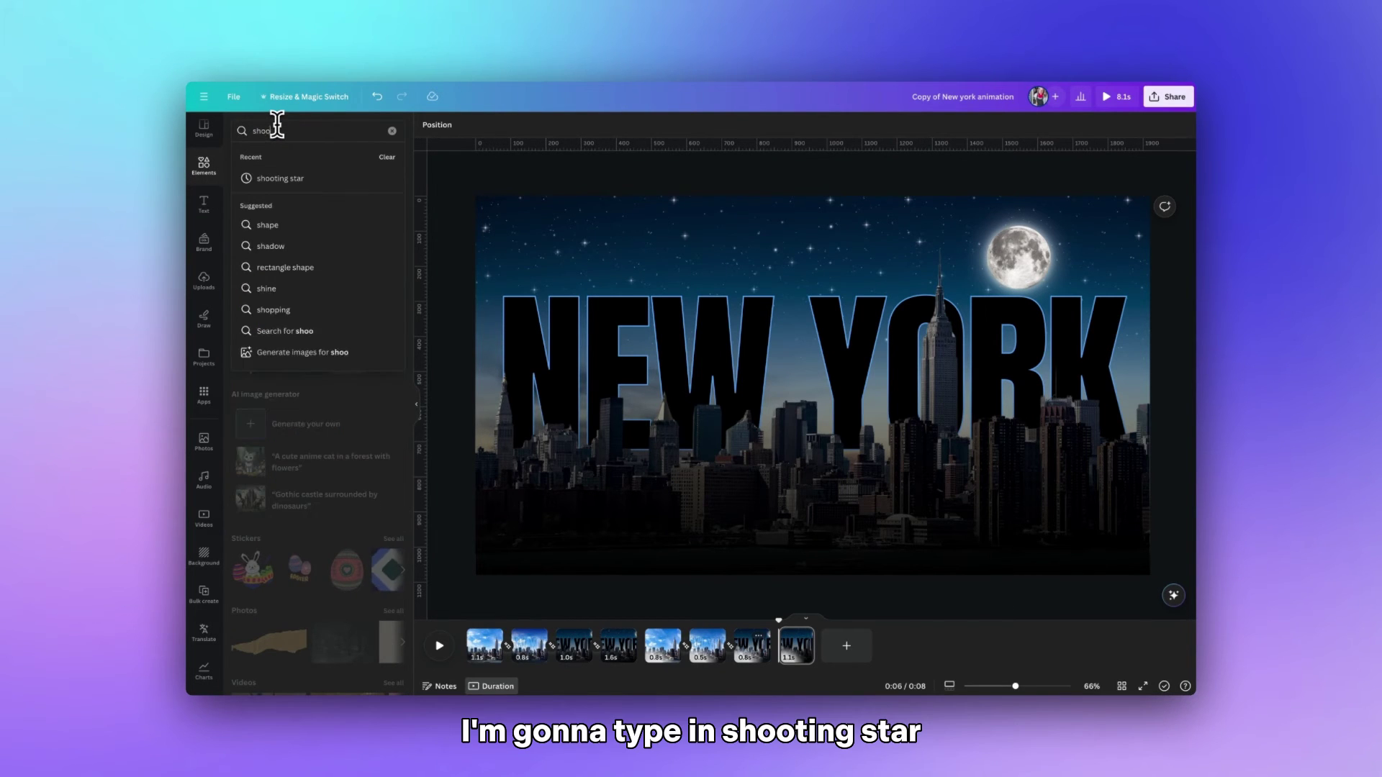
{"action": "type", "text": "ting star"}
{"action": "key", "text": "Return"}
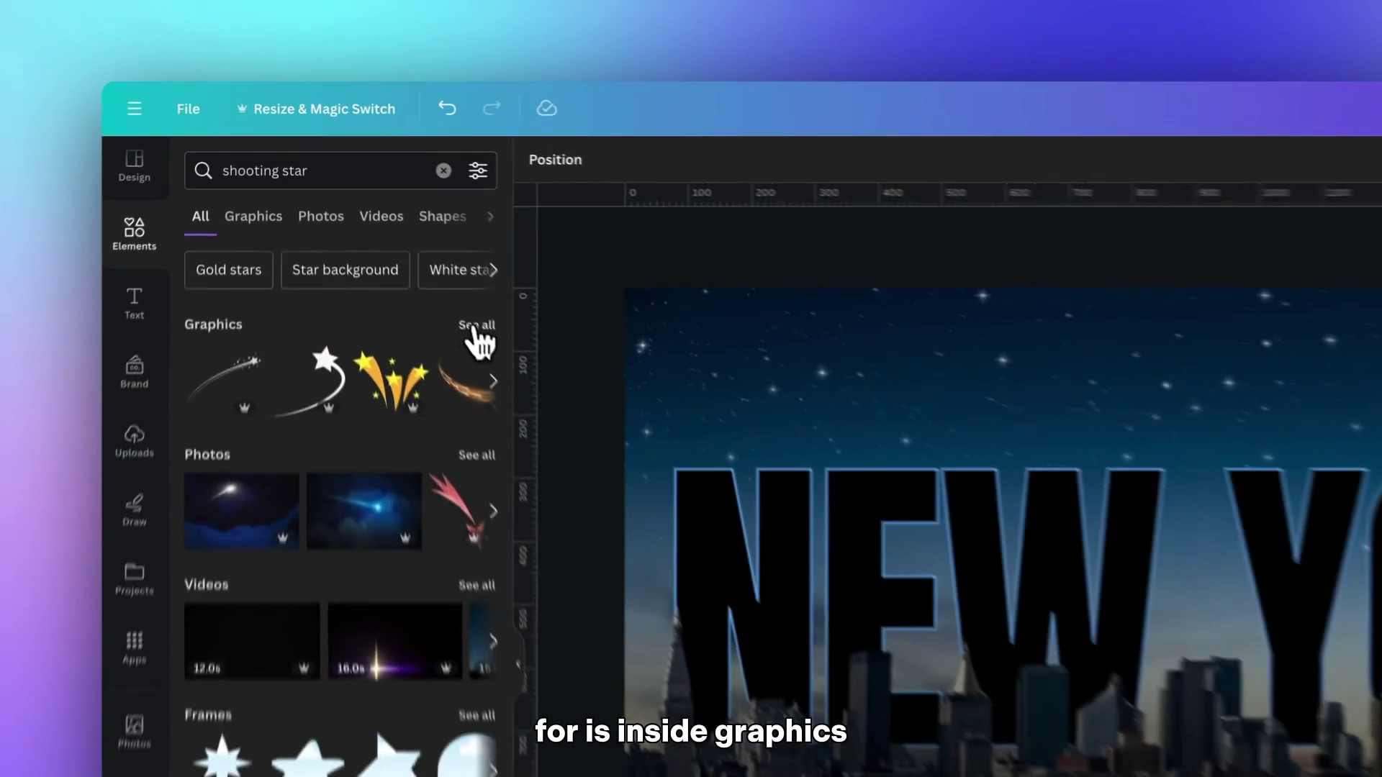
{"action": "left_click", "coordinate": [394, 216]}
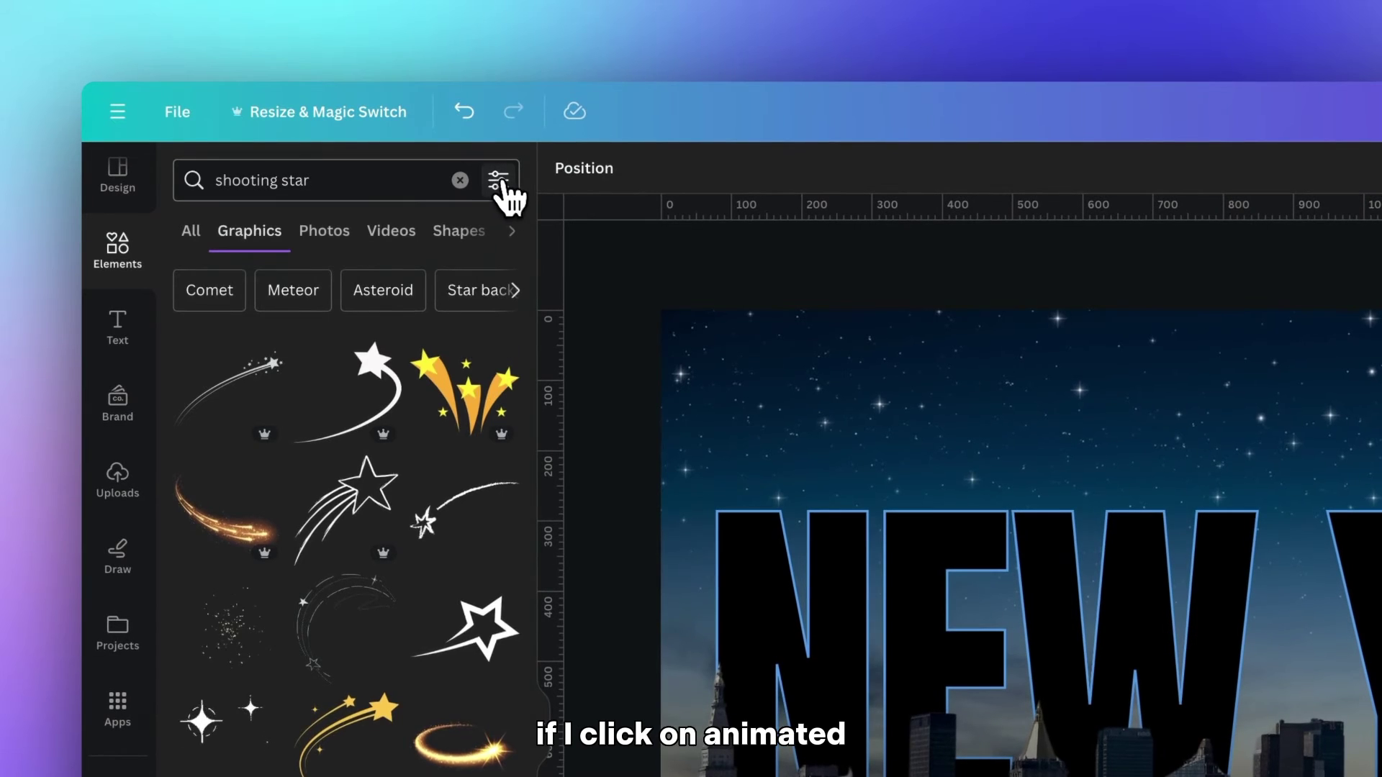
{"action": "left_click", "coordinate": [498, 180]}
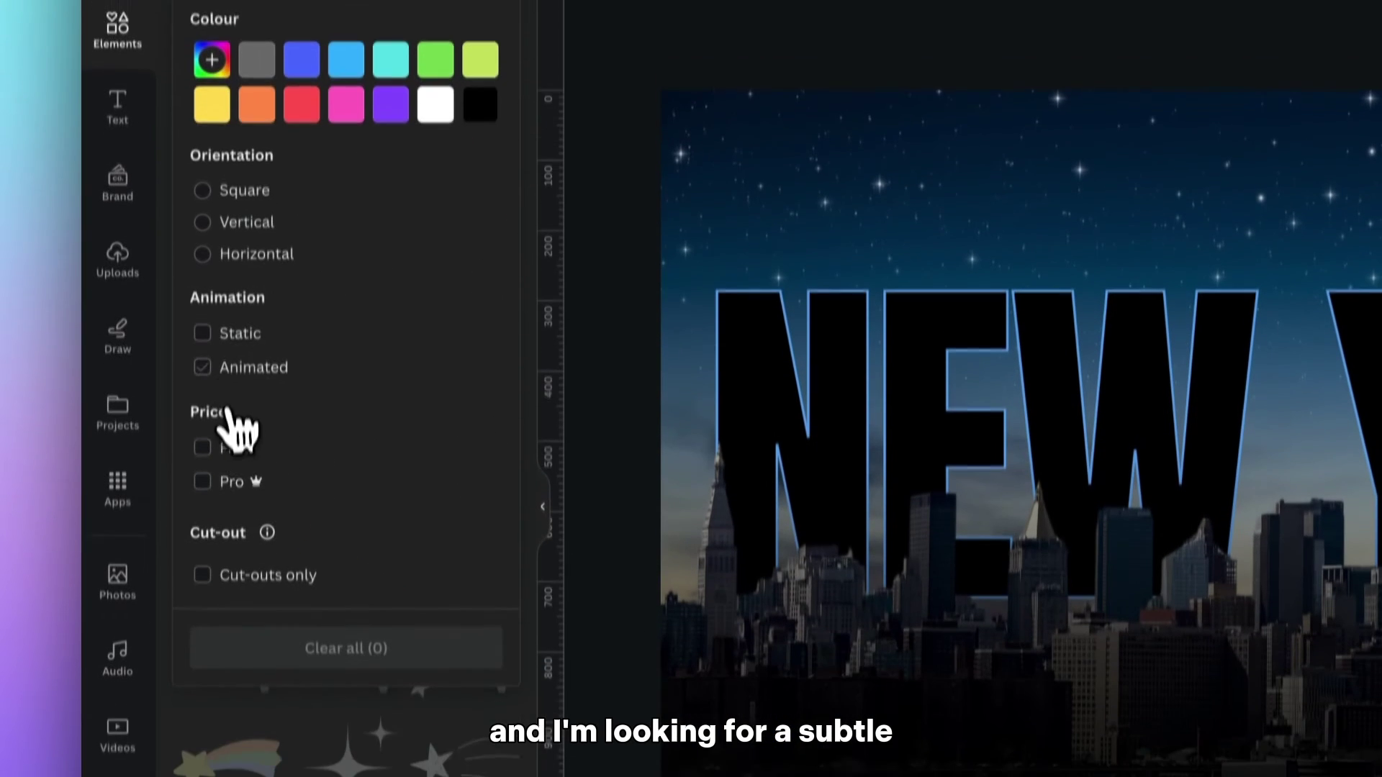
{"action": "left_click", "coordinate": [202, 582]}
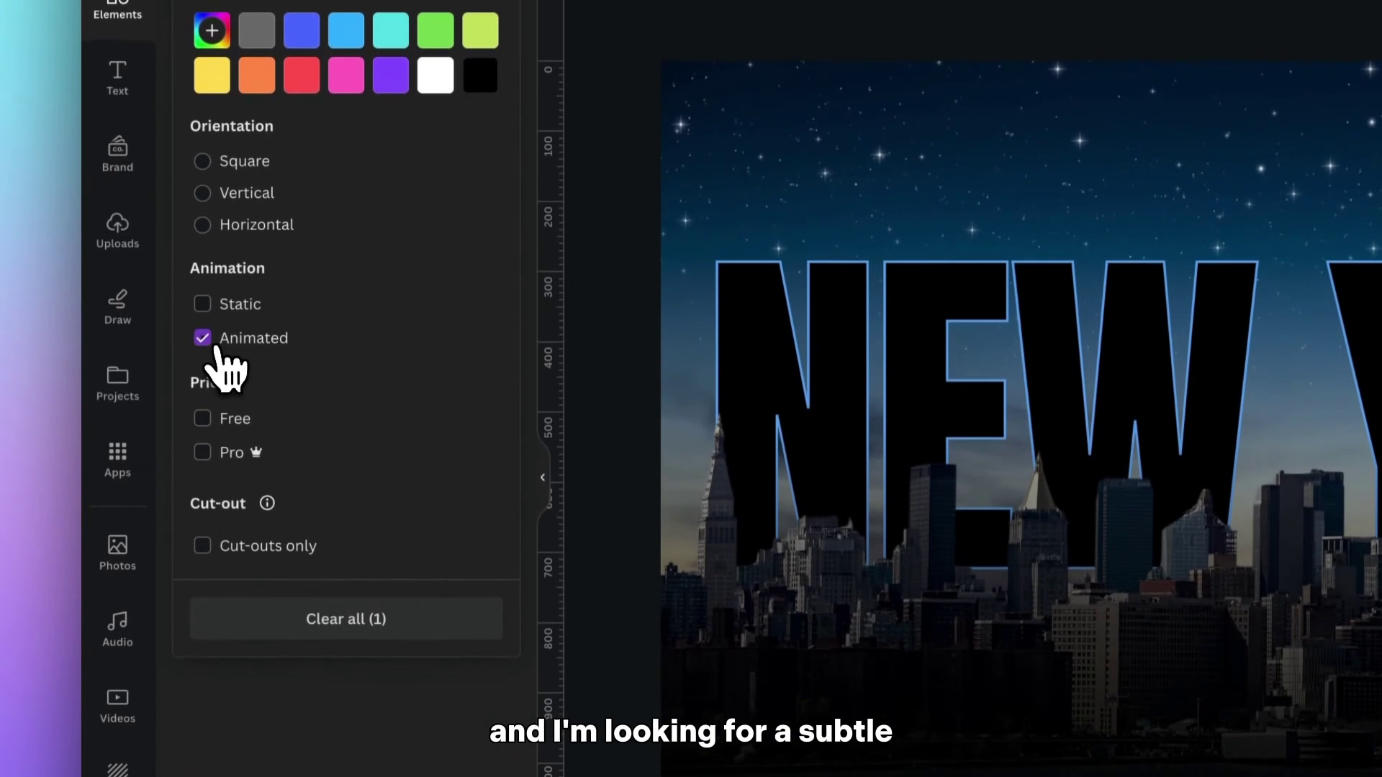
{"action": "left_click", "coordinate": [540, 485]}
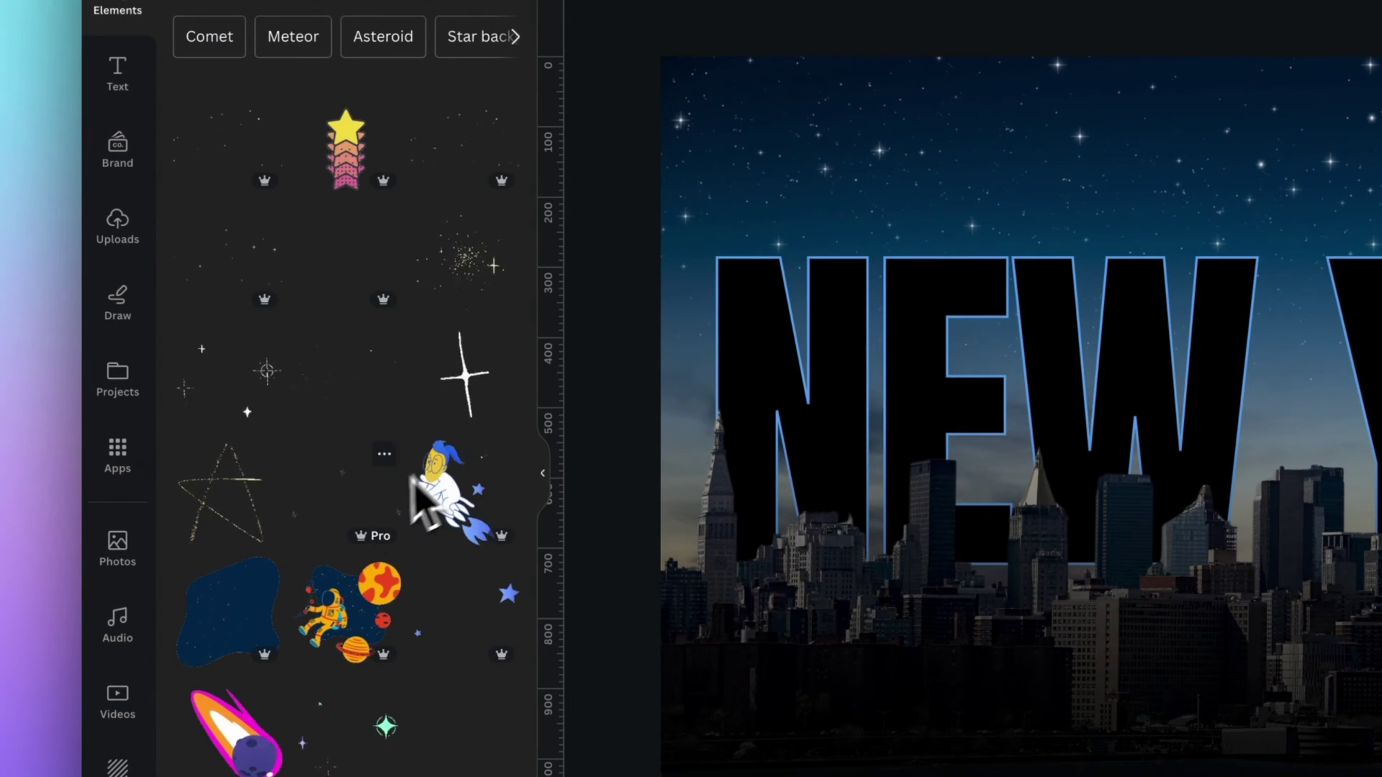
Step: Add the sparkle and twinkling-stars graphics, stretching the stars over the whole page
{"action": "left_click", "coordinate": [325, 468]}
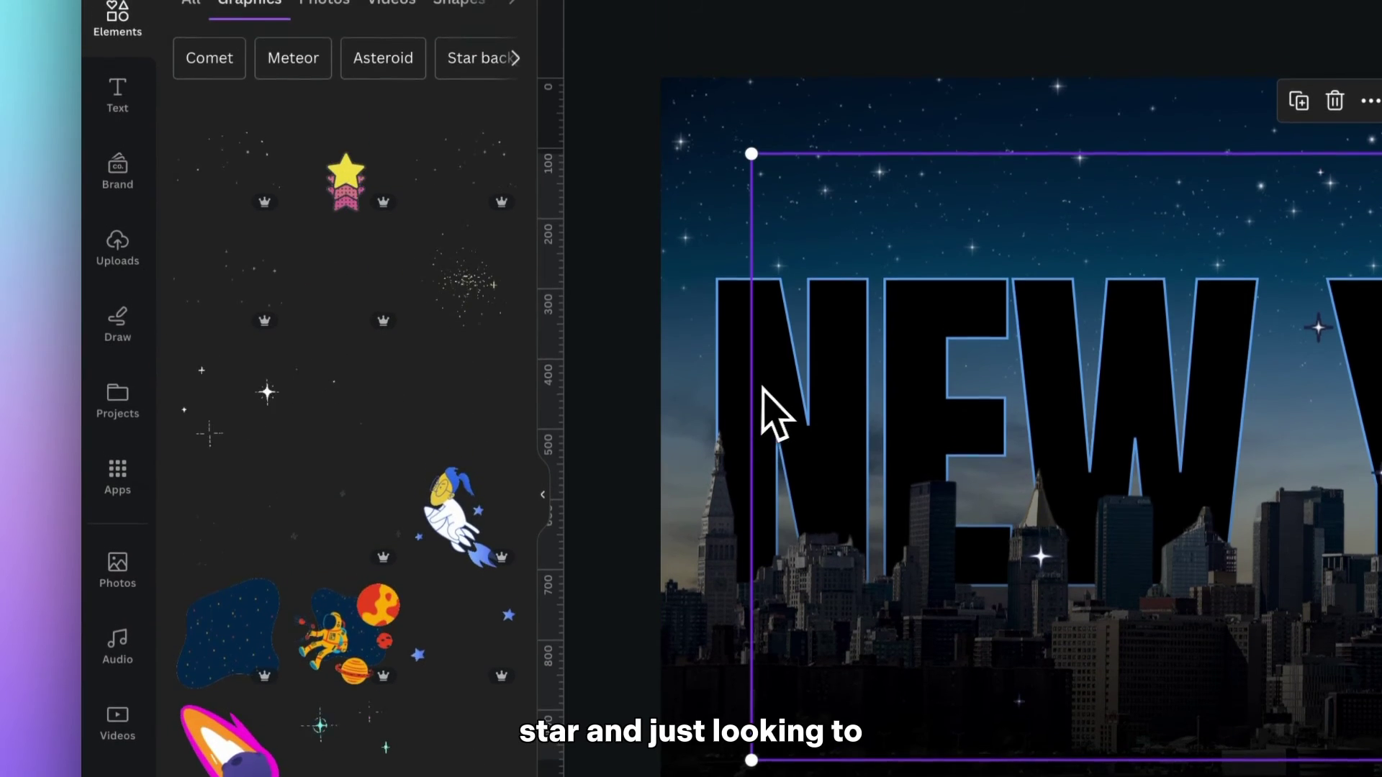
{"action": "left_click", "coordinate": [321, 420]}
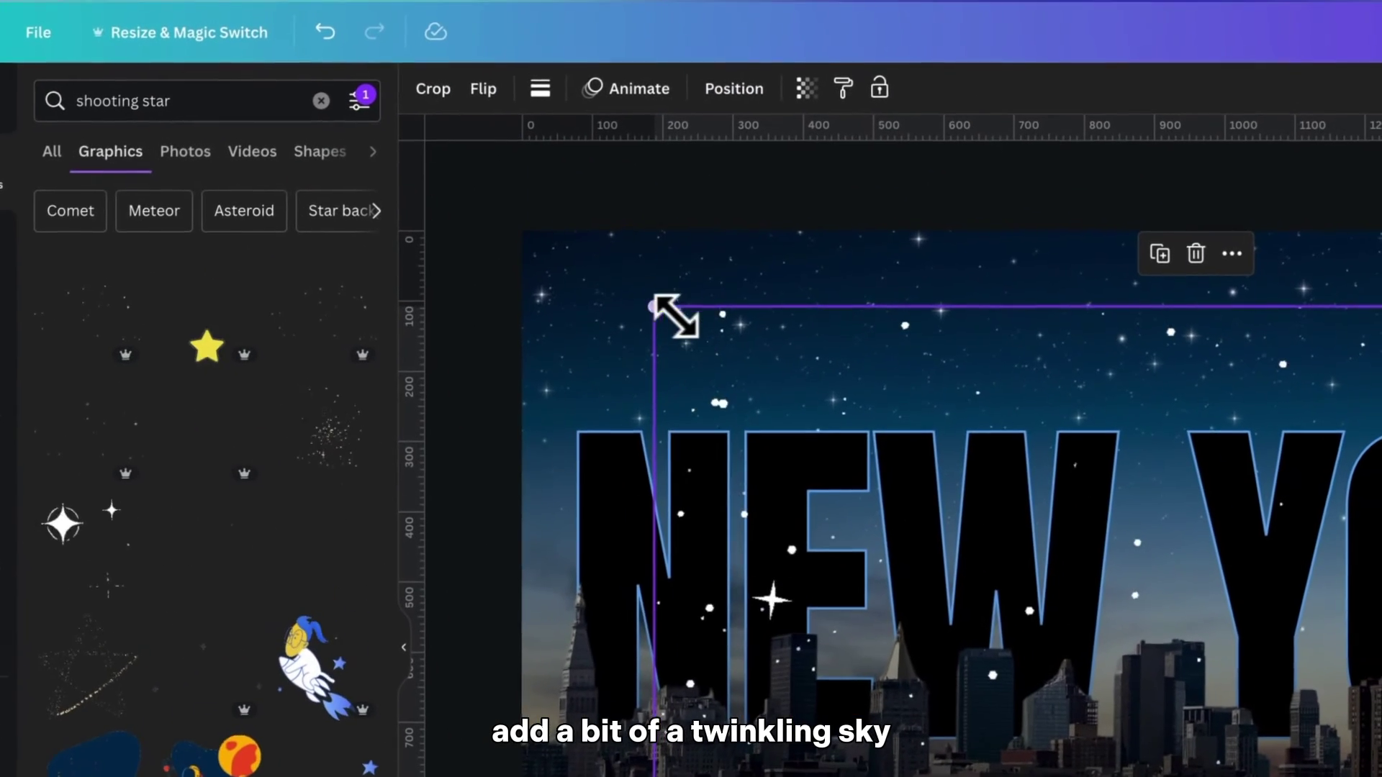
{"action": "left_click_drag", "start_coordinate": [793, 155], "coordinate": [679, 64]}
{"action": "left_click_drag", "start_coordinate": [536, 219], "coordinate": [503, 238]}
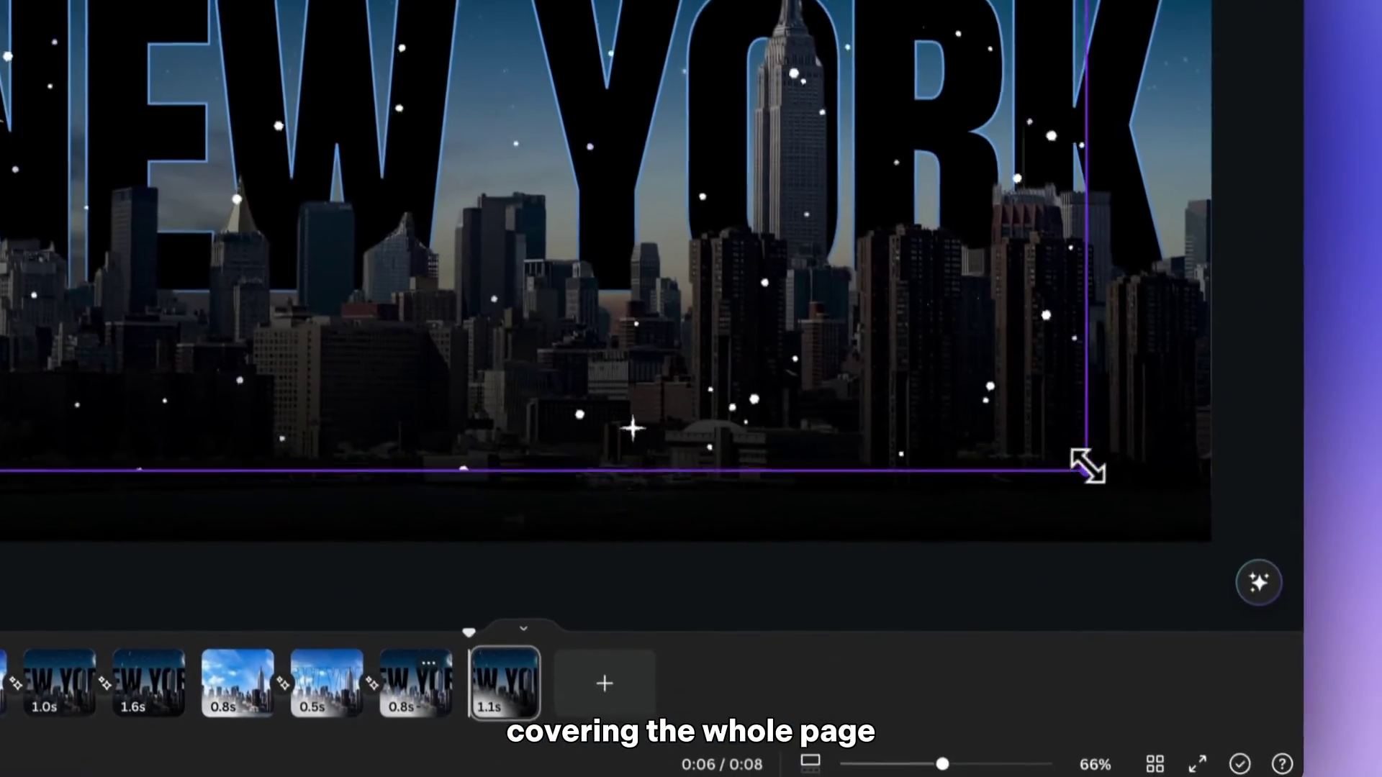
{"action": "left_click_drag", "start_coordinate": [1086, 466], "coordinate": [1209, 540]}
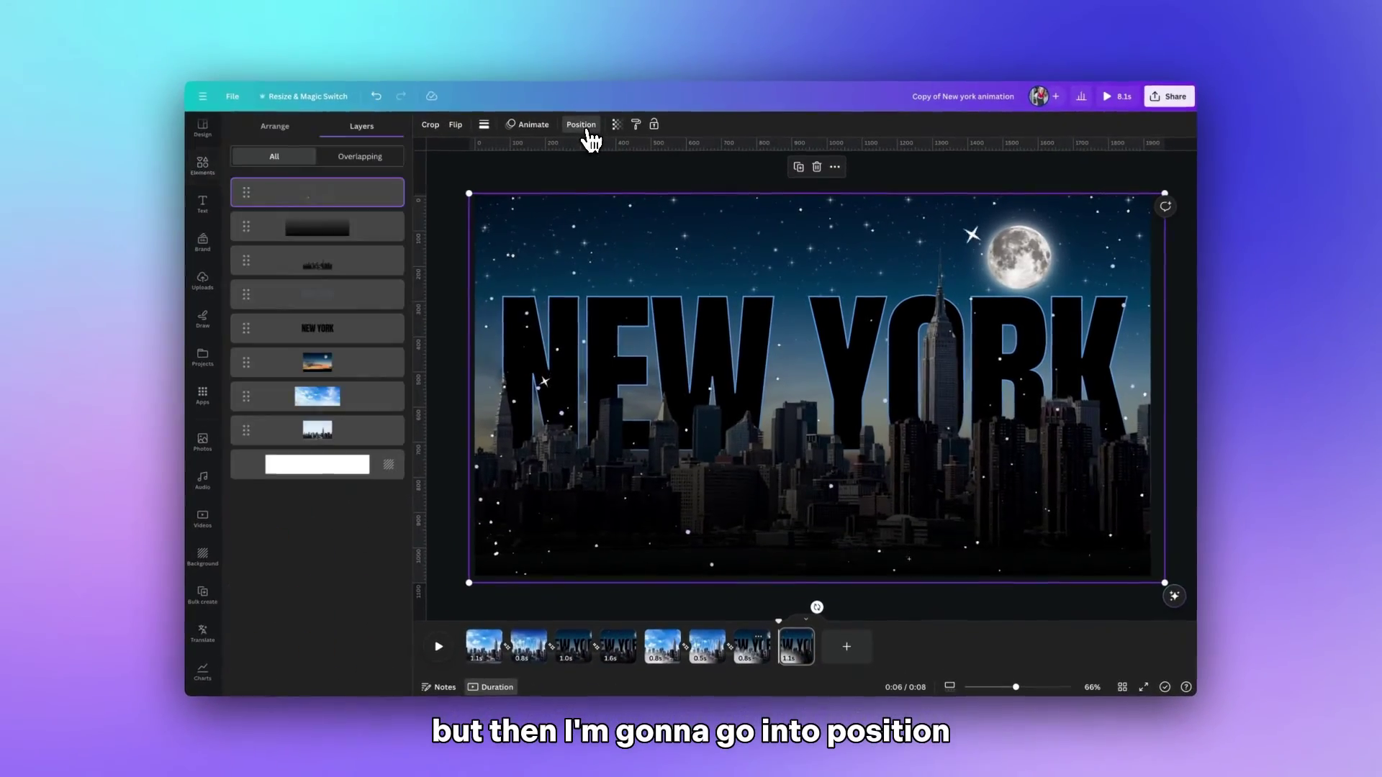
Step: Move the twinkling-stars layer down to sit just above the night-sky background photo
{"action": "left_click_drag", "start_coordinate": [366, 196], "coordinate": [366, 209]}
{"action": "left_click_drag", "start_coordinate": [370, 331], "coordinate": [370, 336]}
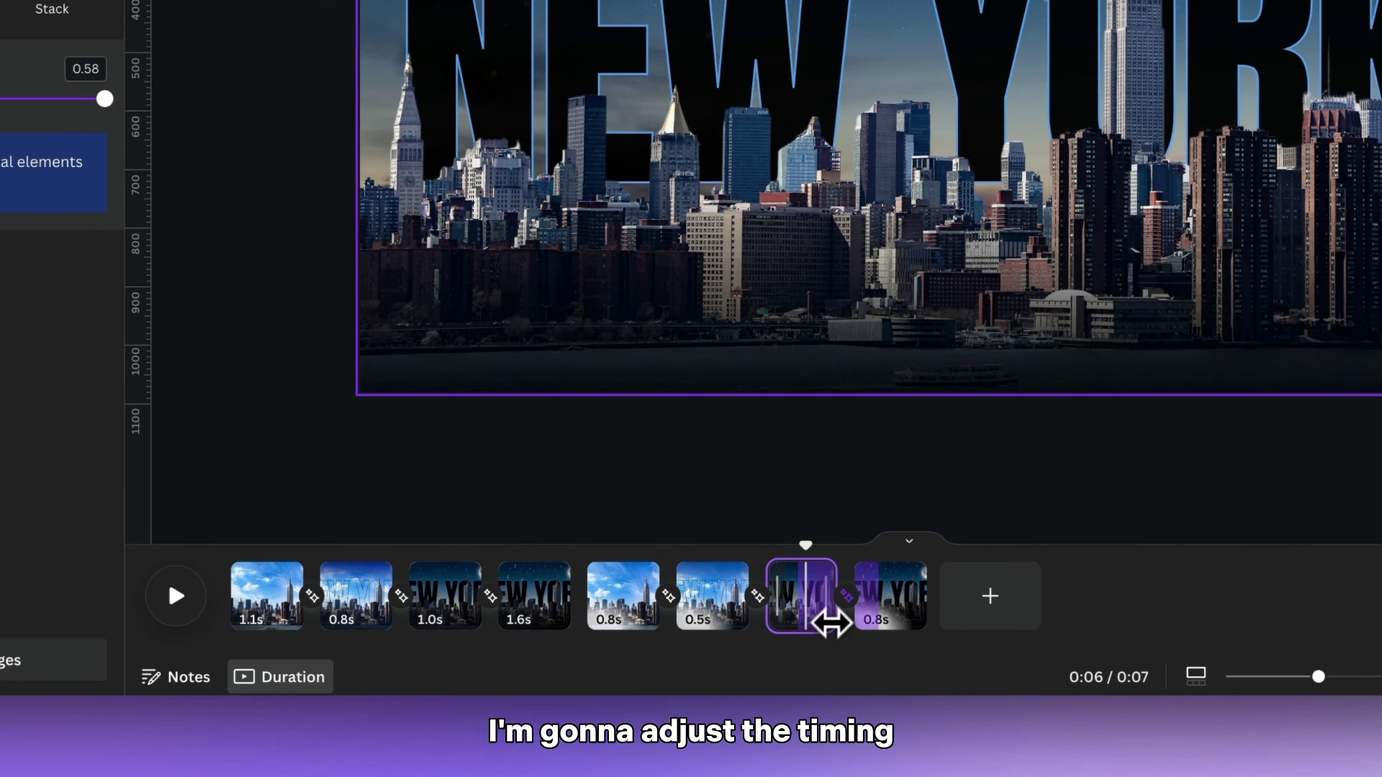
Step: Set page 7 to 1.0s and lengthen its Match & Move transition, making the video 8 s
{"action": "left_click_drag", "start_coordinate": [764, 657], "coordinate": [772, 659]}
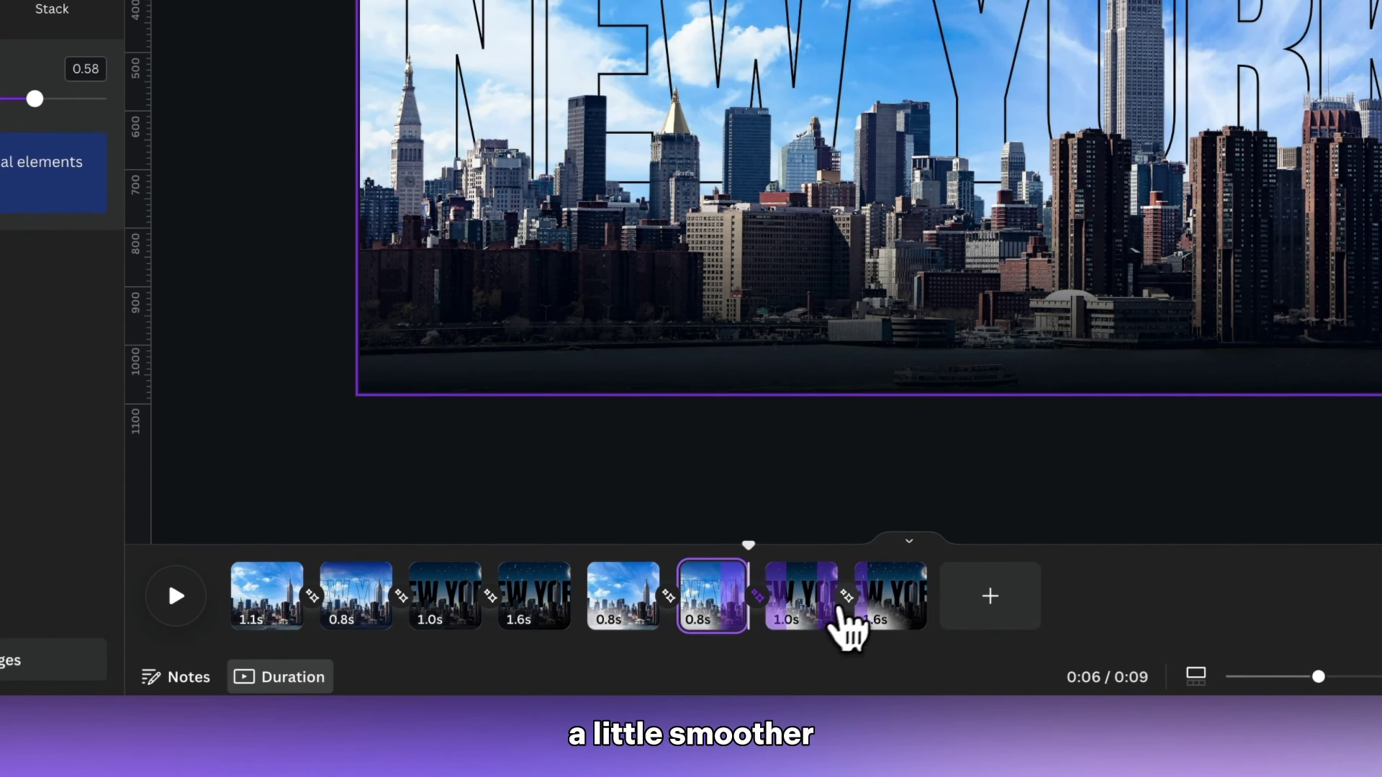
{"action": "left_click", "coordinate": [846, 598]}
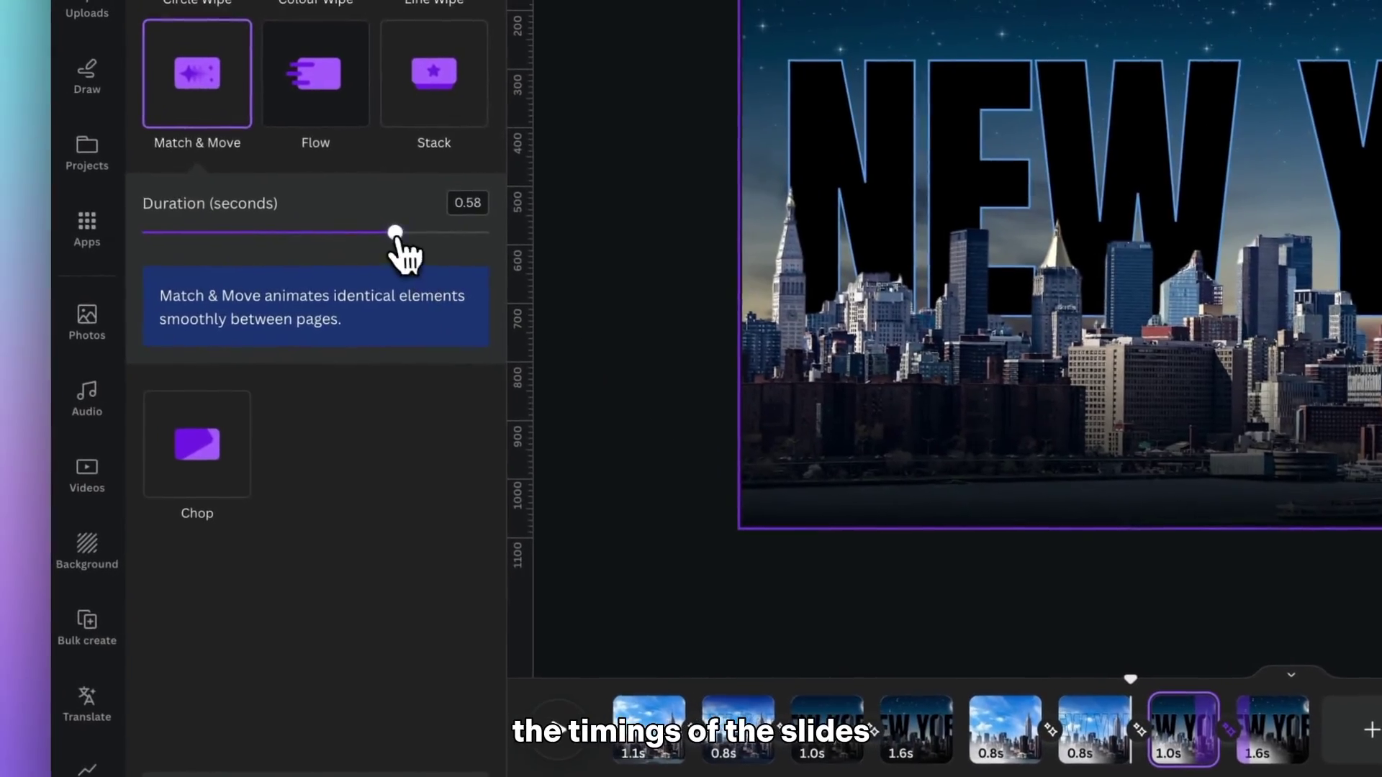
{"action": "left_click_drag", "start_coordinate": [396, 233], "coordinate": [489, 232]}
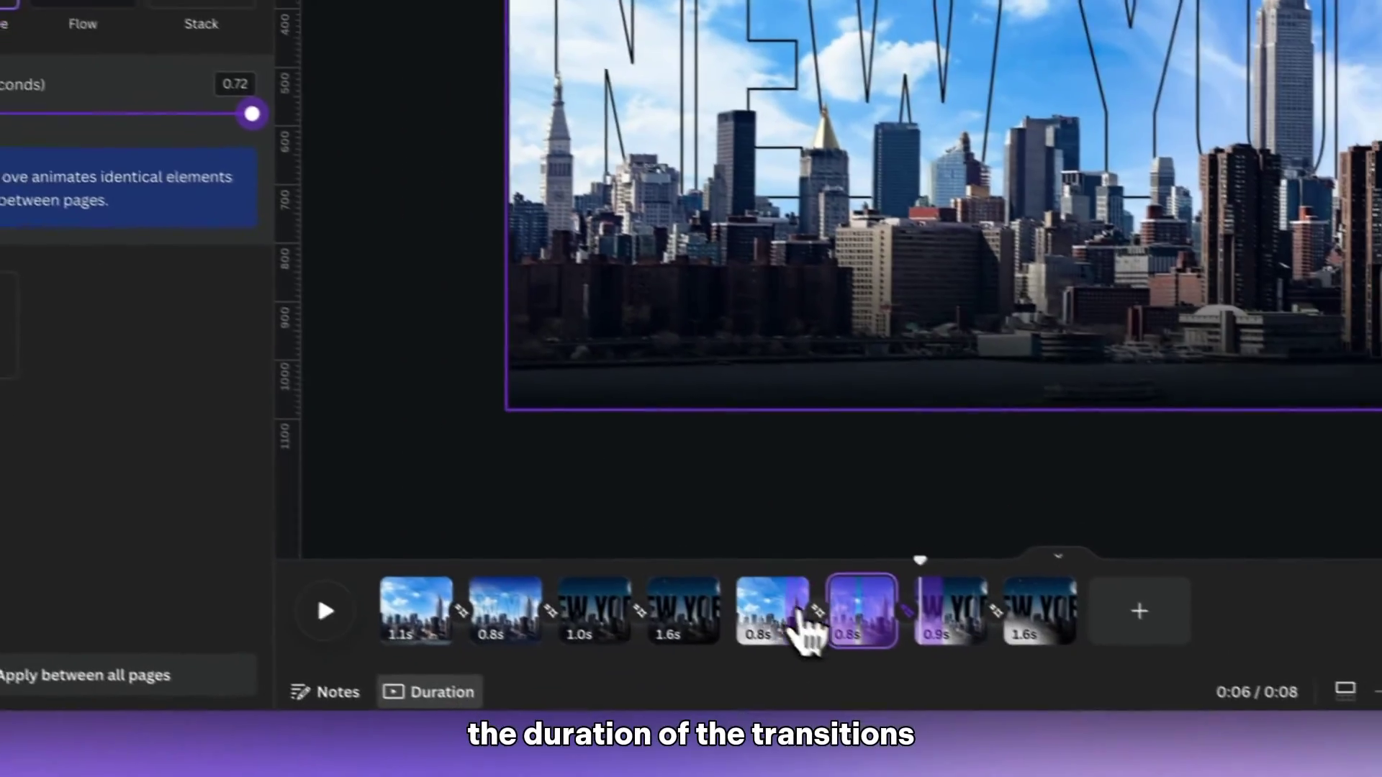
{"action": "left_click", "coordinate": [792, 619]}
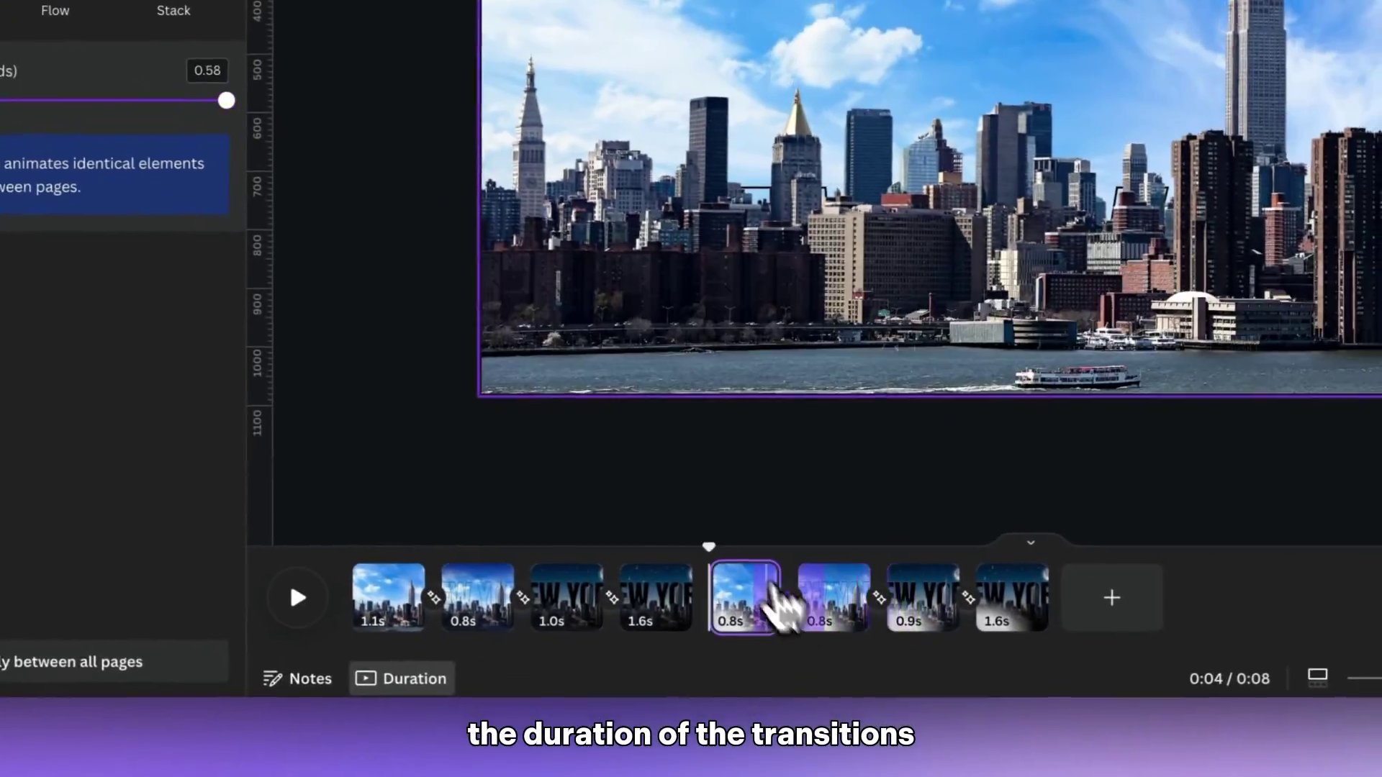